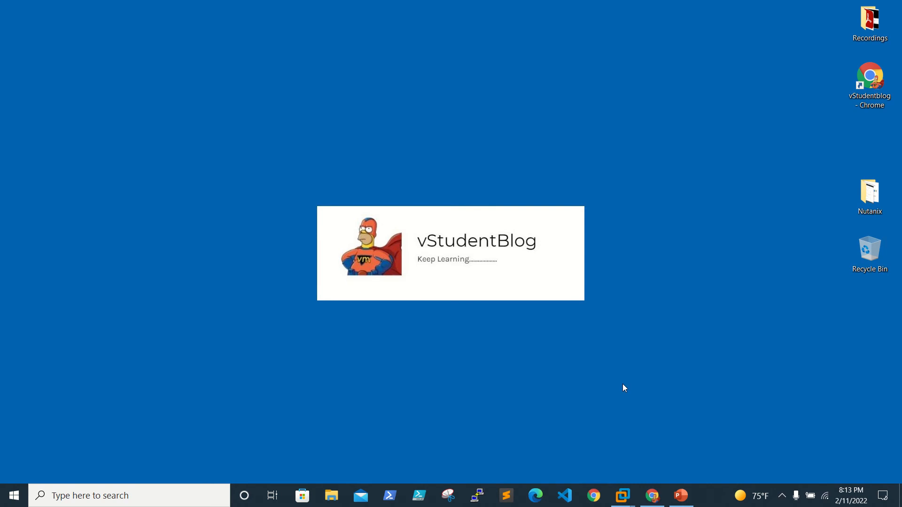
Bring the Chrome window with Prism Element's Storage overview to the front.
{"action": "left_click", "coordinate": [652, 495]}
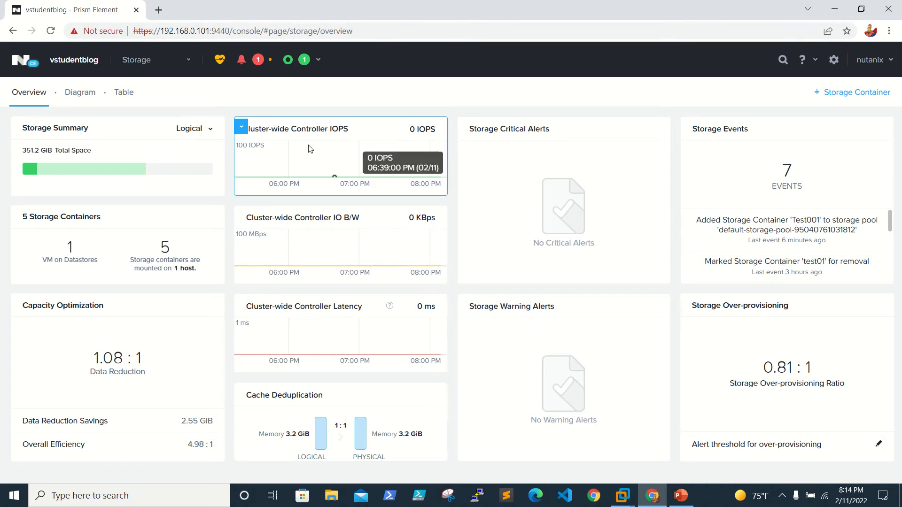
Switch Prism Element from the Storage section to the VM overview dashboard.
{"action": "left_click", "coordinate": [189, 62]}
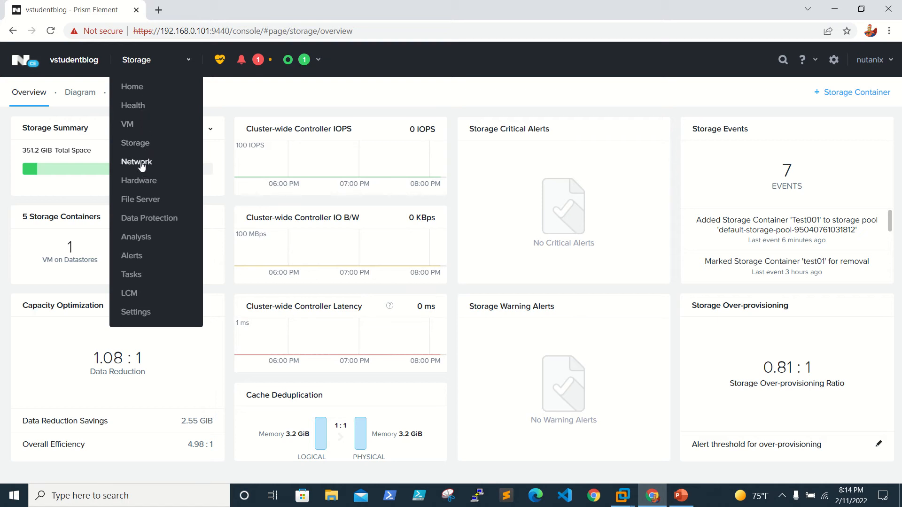
{"action": "left_click", "coordinate": [126, 130]}
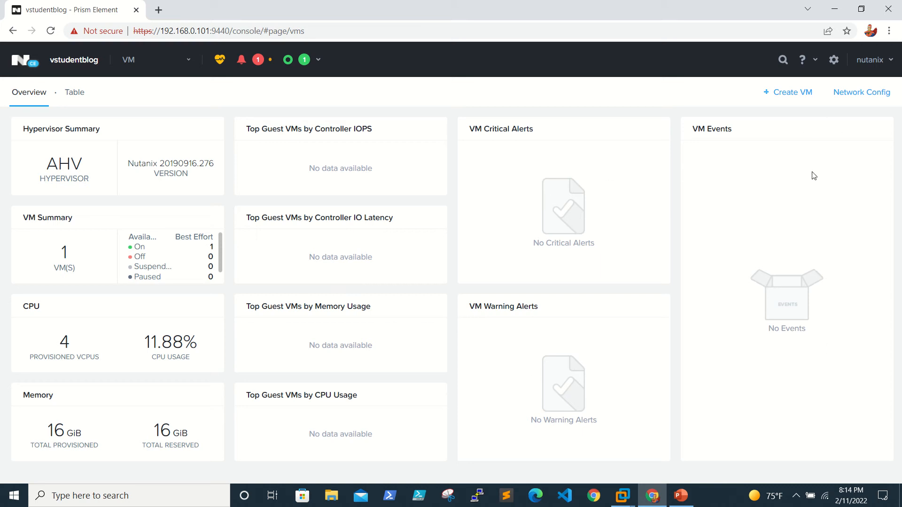
{"action": "left_click", "coordinate": [872, 96]}
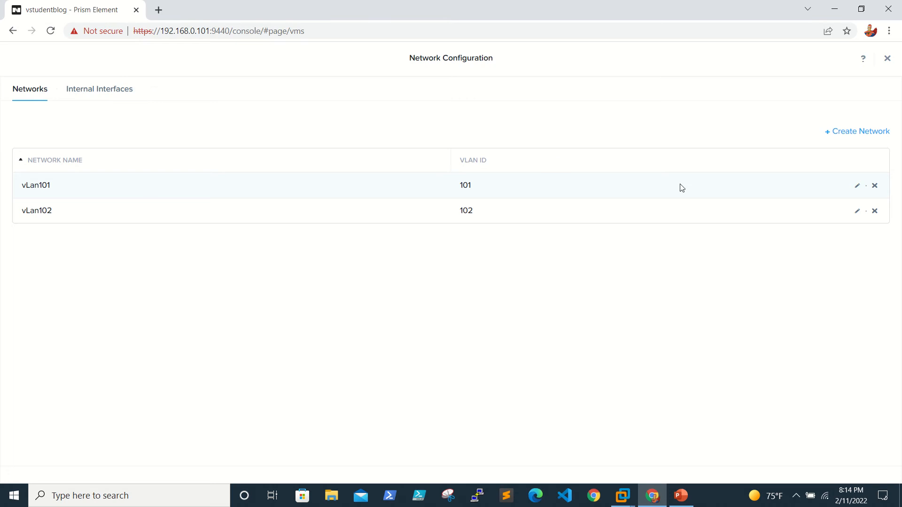
{"action": "left_click", "coordinate": [857, 212]}
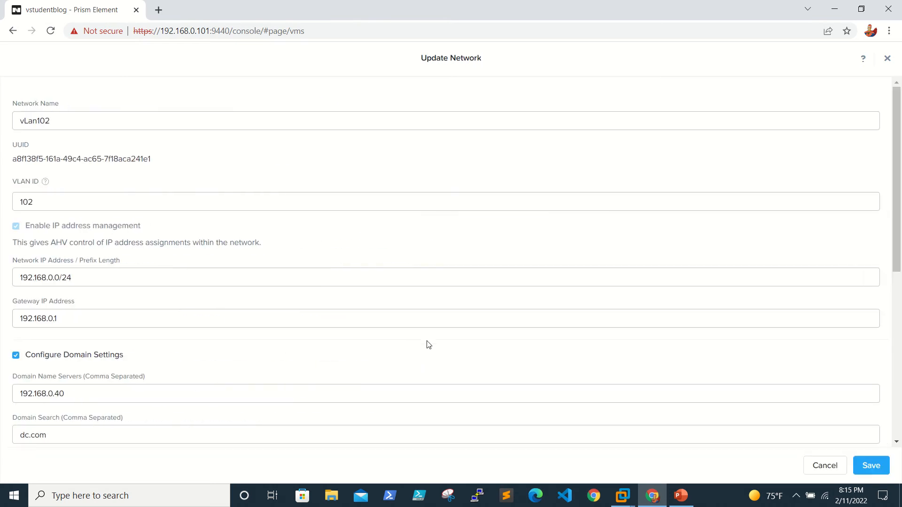
{"action": "scroll", "coordinate": [428, 345], "scroll_direction": "down", "scroll_amount": 3}
{"action": "scroll", "coordinate": [428, 344], "scroll_direction": "up", "scroll_amount": 2}
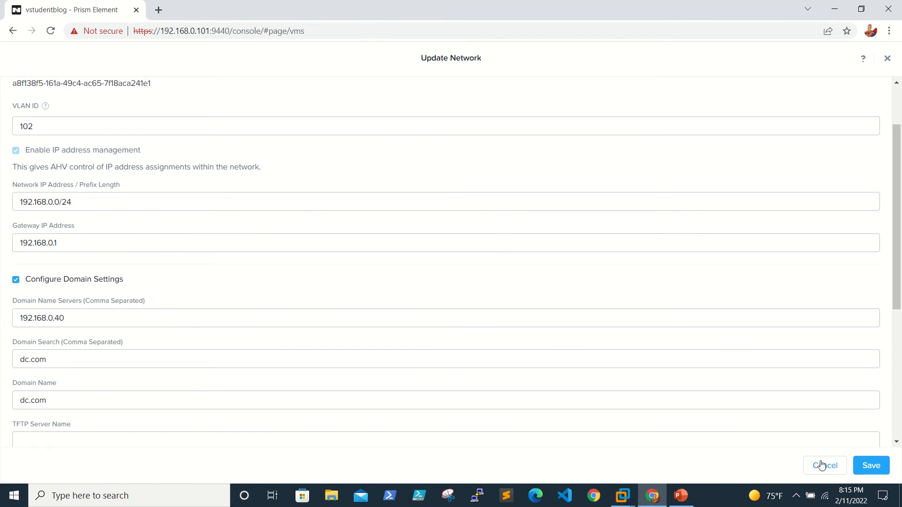
{"action": "left_click", "coordinate": [821, 465]}
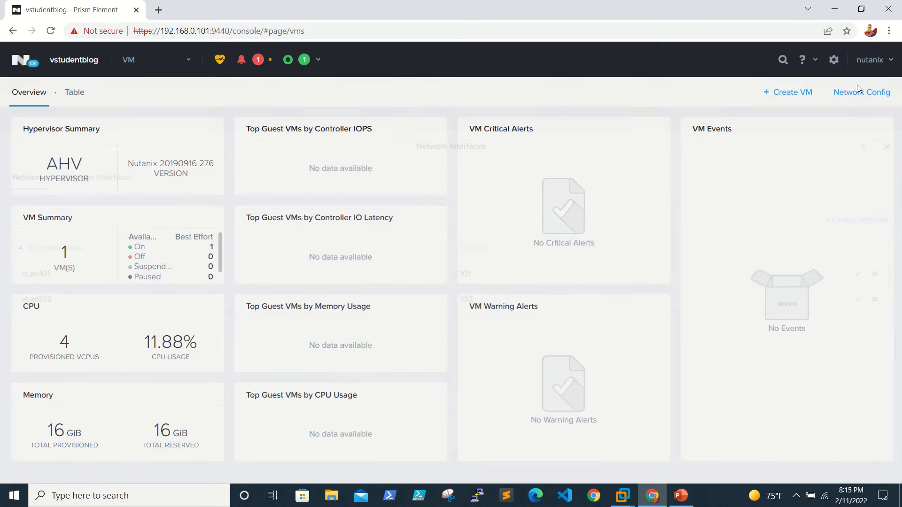
{"action": "left_click", "coordinate": [887, 59]}
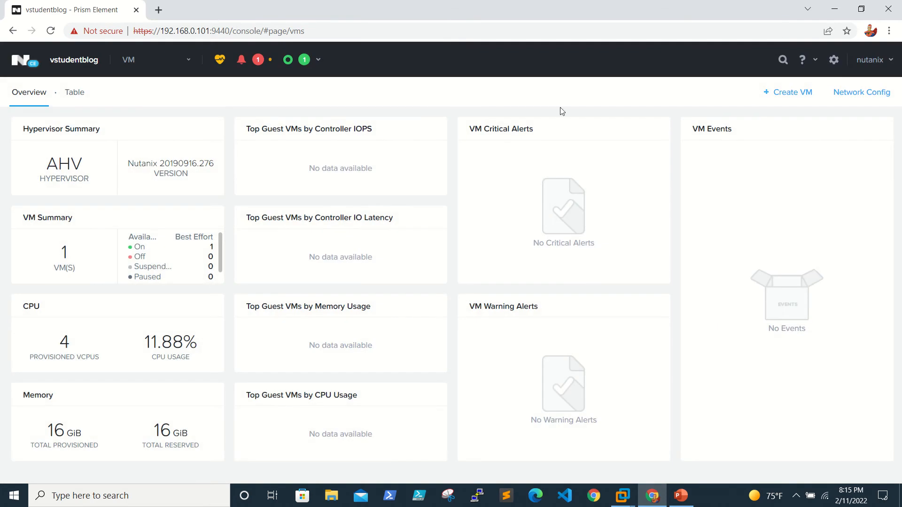
Start a new VM named w2016 with the description 'windows 2016'.
{"action": "left_click", "coordinate": [790, 94]}
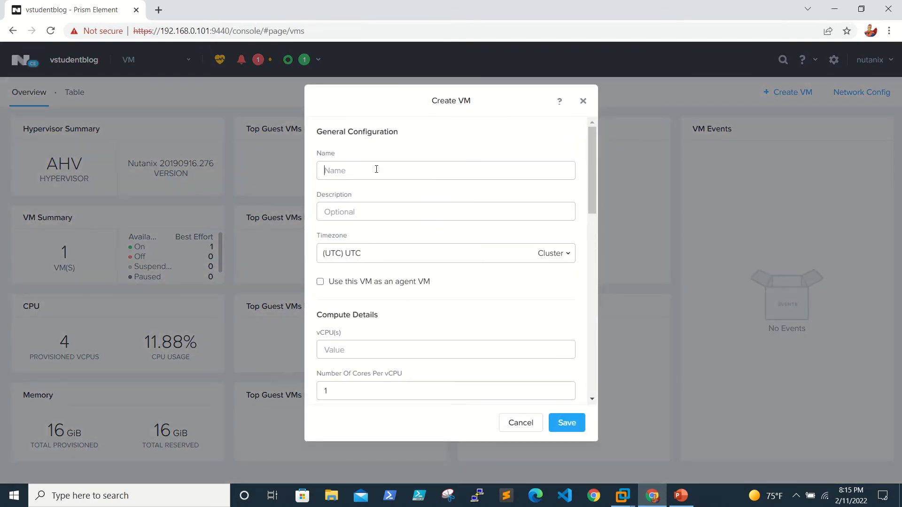
{"action": "type", "text": "w2016w"}
{"action": "key", "text": "BackSpace"}
{"action": "type", "text": "windows 2016"}
Give the new VM 1 vCPU and 4 GiB of memory.
{"action": "scroll", "coordinate": [370, 207], "scroll_direction": "down", "scroll_amount": 2}
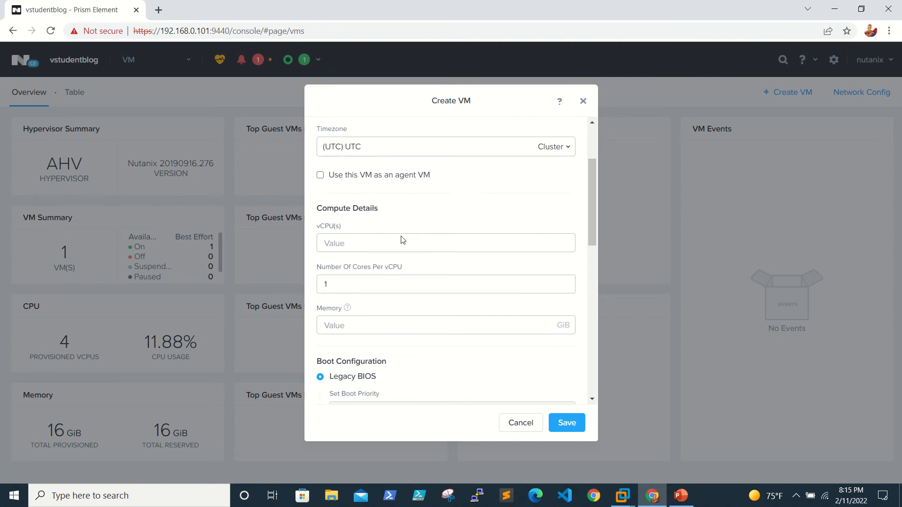
{"action": "left_click", "coordinate": [384, 225]}
{"action": "type", "text": "1"}
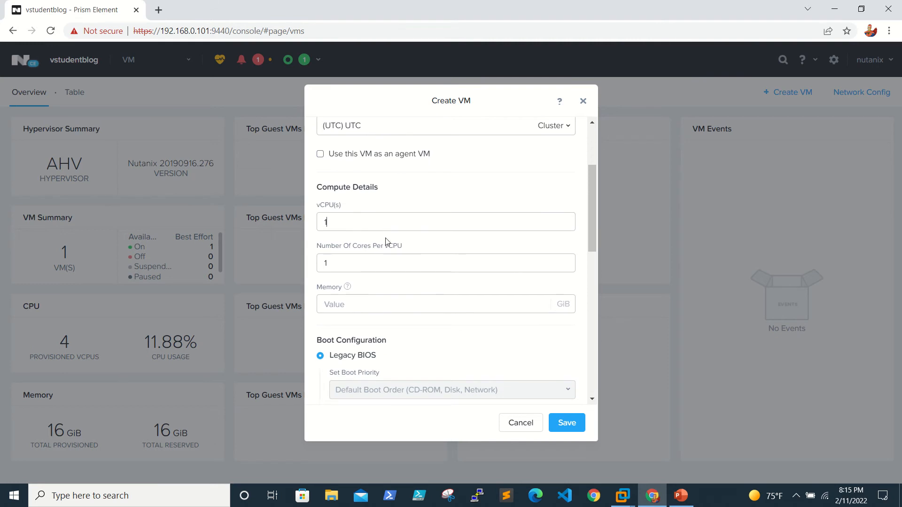
{"action": "left_click", "coordinate": [360, 304]}
{"action": "type", "text": "4"}
{"action": "scroll", "coordinate": [361, 308], "scroll_direction": "down", "scroll_amount": 3}
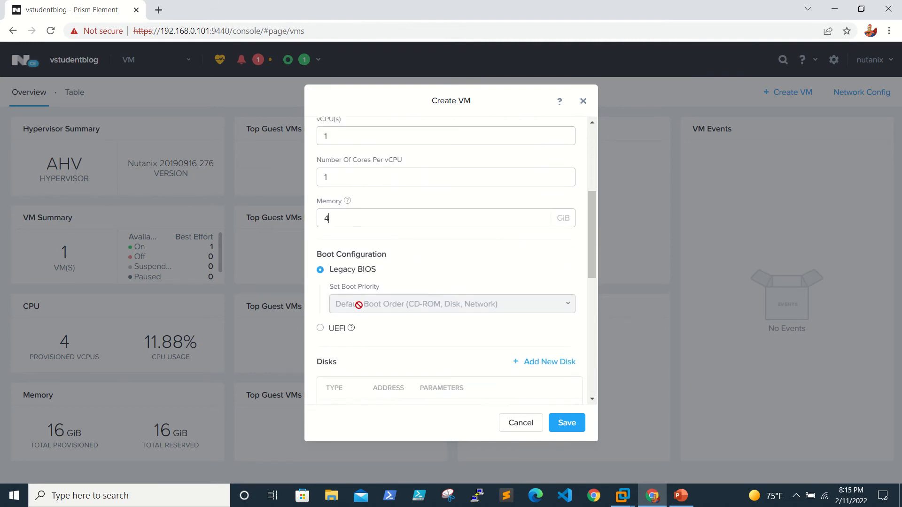
{"action": "scroll", "coordinate": [360, 309], "scroll_direction": "down", "scroll_amount": 3}
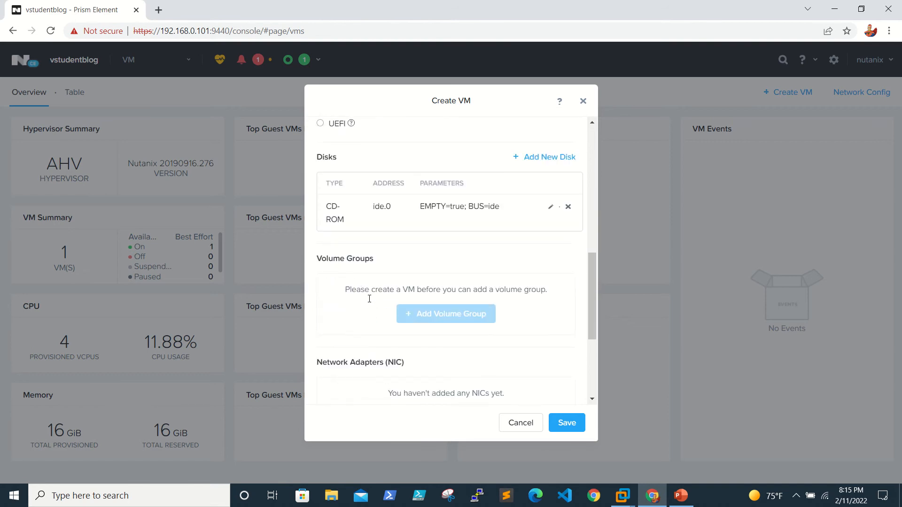
Begin a new storage-container disk for the VM with SATA bus type.
{"action": "left_click", "coordinate": [533, 159]}
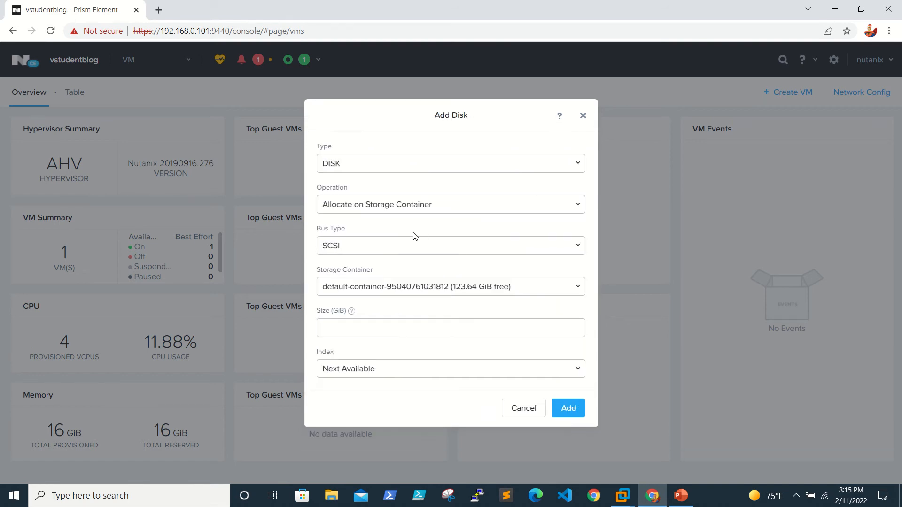
{"action": "left_click", "coordinate": [389, 209]}
{"action": "left_click", "coordinate": [389, 209]}
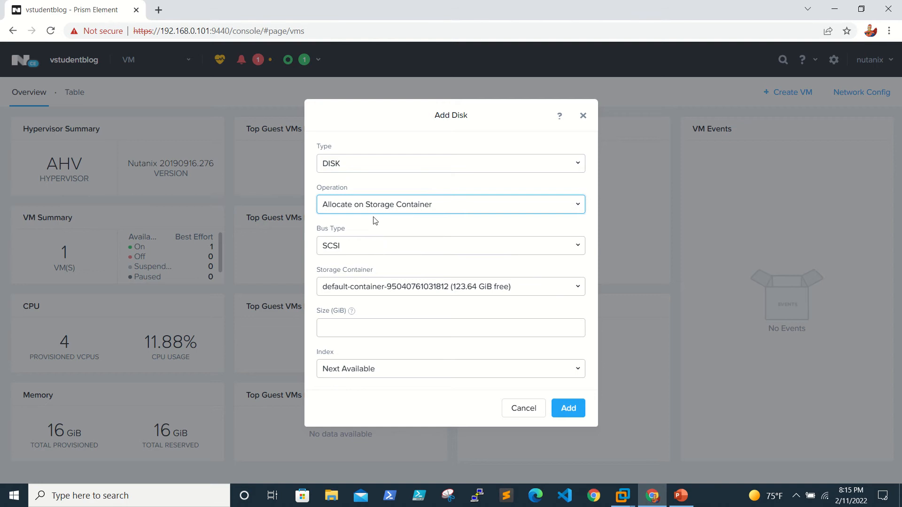
{"action": "left_click", "coordinate": [433, 205]}
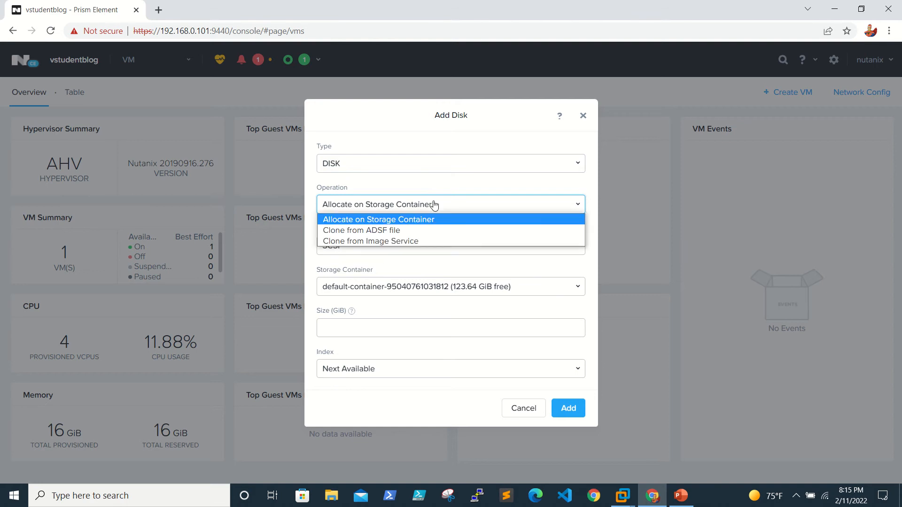
{"action": "left_click", "coordinate": [433, 204]}
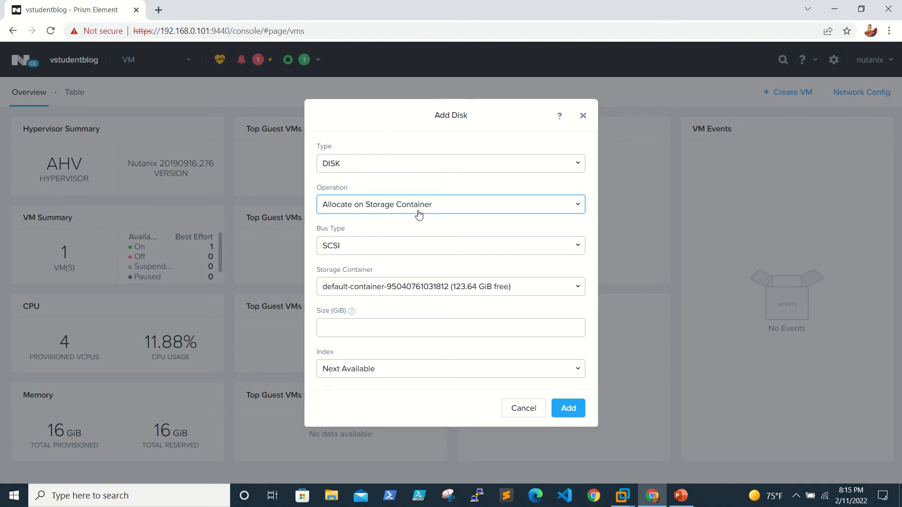
{"action": "left_click", "coordinate": [377, 253]}
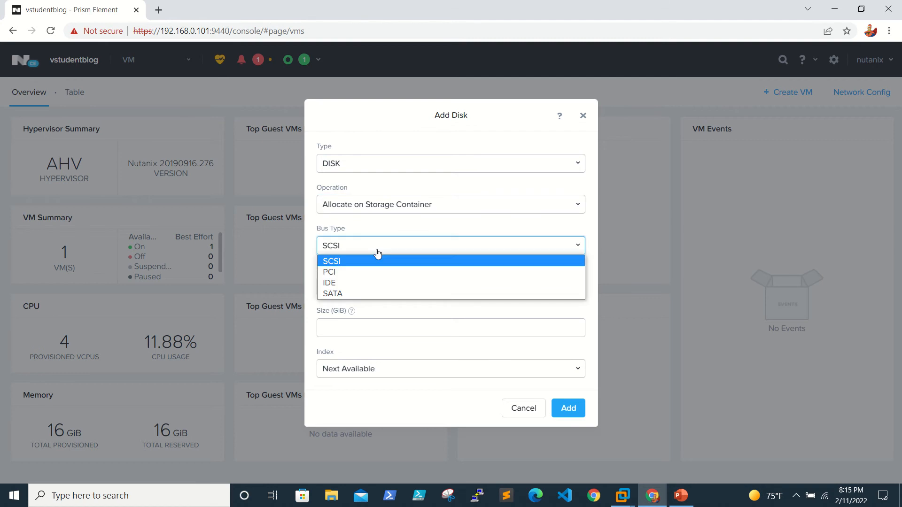
{"action": "left_click", "coordinate": [366, 294]}
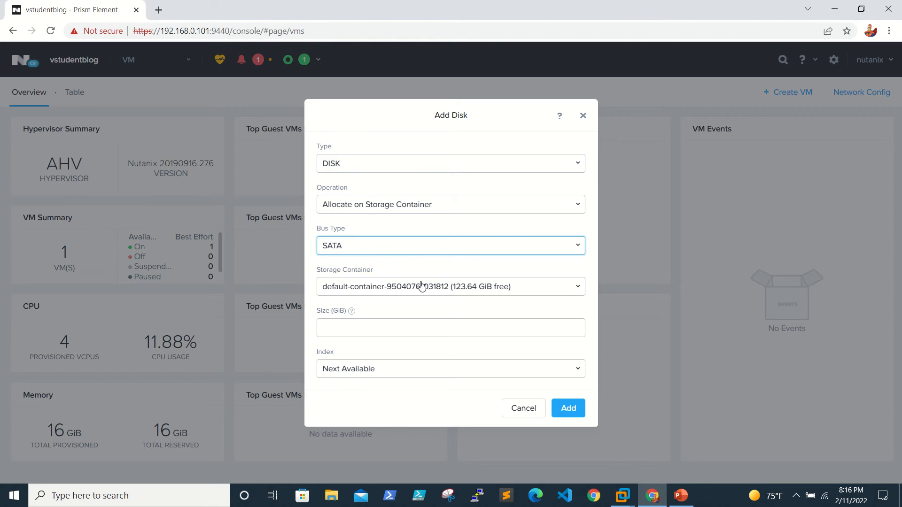
Put the disk on Test001 at 20 GiB and add it to the VM.
{"action": "left_click", "coordinate": [381, 290]}
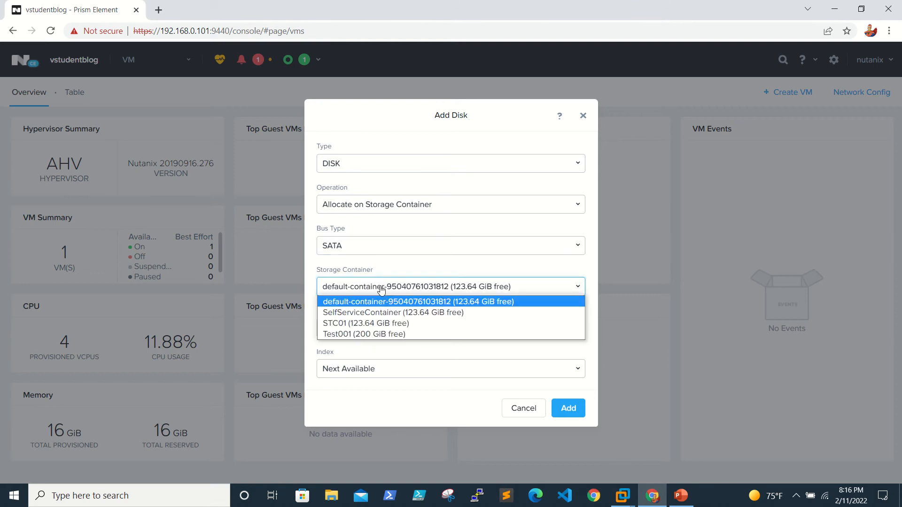
{"action": "left_click", "coordinate": [390, 333]}
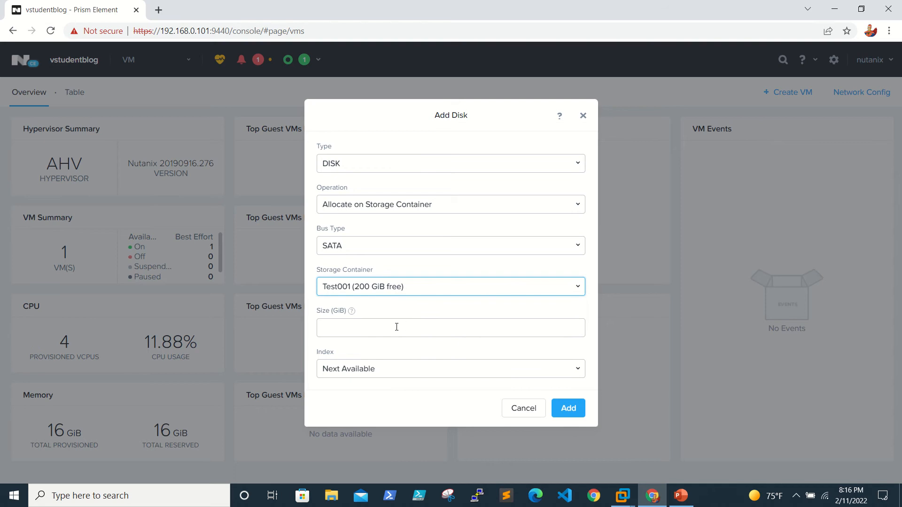
{"action": "left_click", "coordinate": [383, 330]}
{"action": "type", "text": "2"}
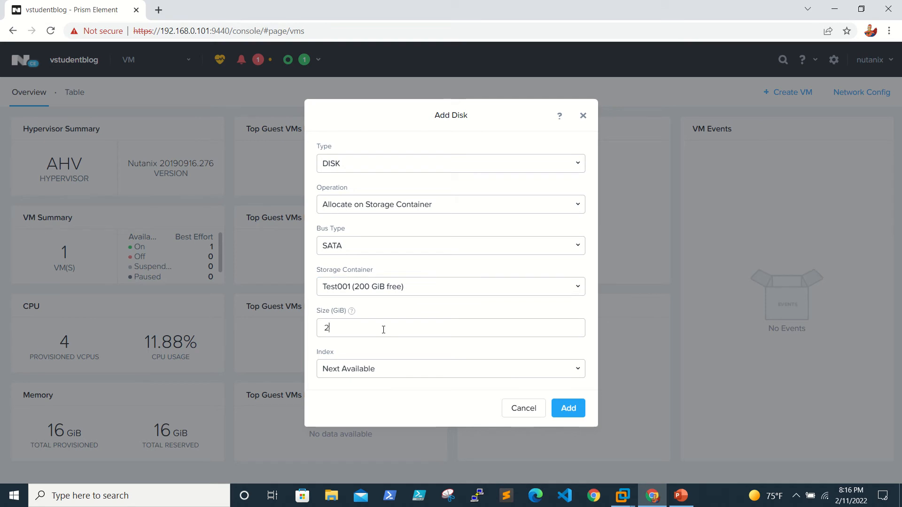
{"action": "type", "text": "0"}
{"action": "left_click", "coordinate": [501, 370]}
{"action": "left_click", "coordinate": [500, 371]}
{"action": "left_click", "coordinate": [586, 405]}
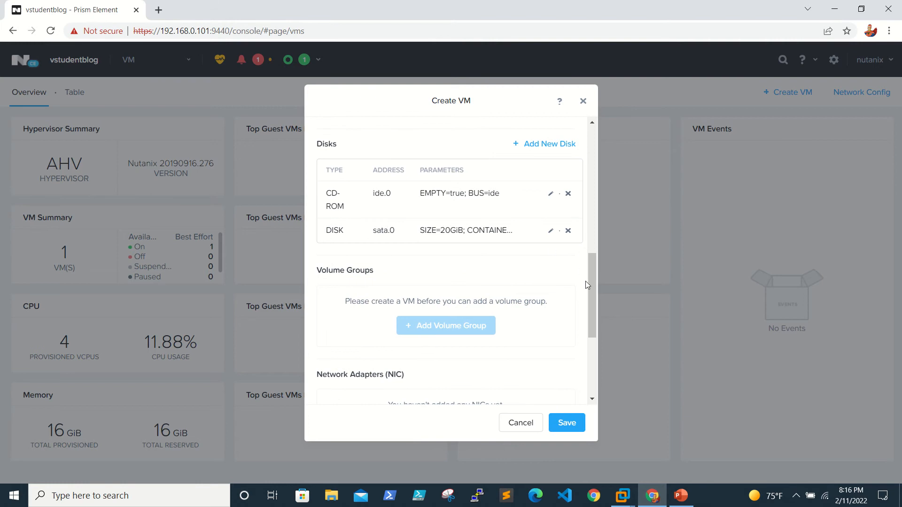
Add a network adapter on vLan101 (VLAN 101), switching away from an initial vLan102 choice.
{"action": "left_click_drag", "start_coordinate": [593, 284], "coordinate": [596, 339]}
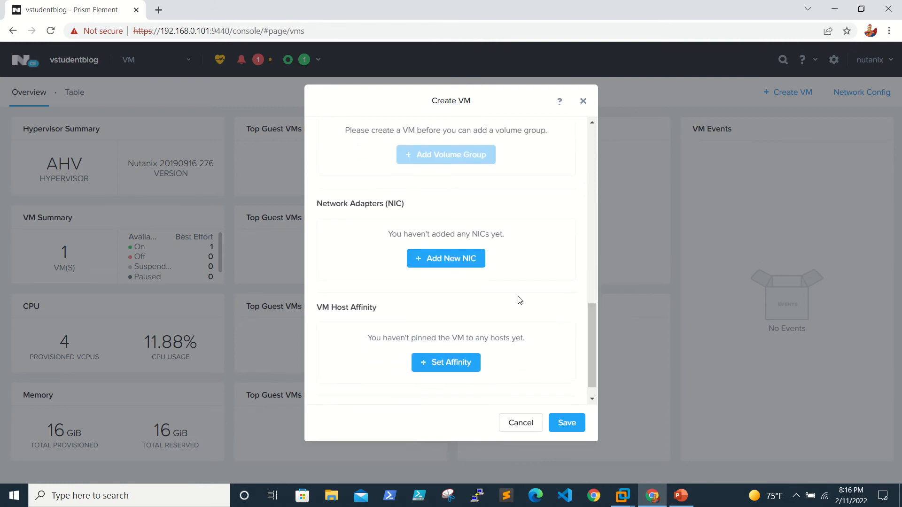
{"action": "left_click", "coordinate": [470, 258]}
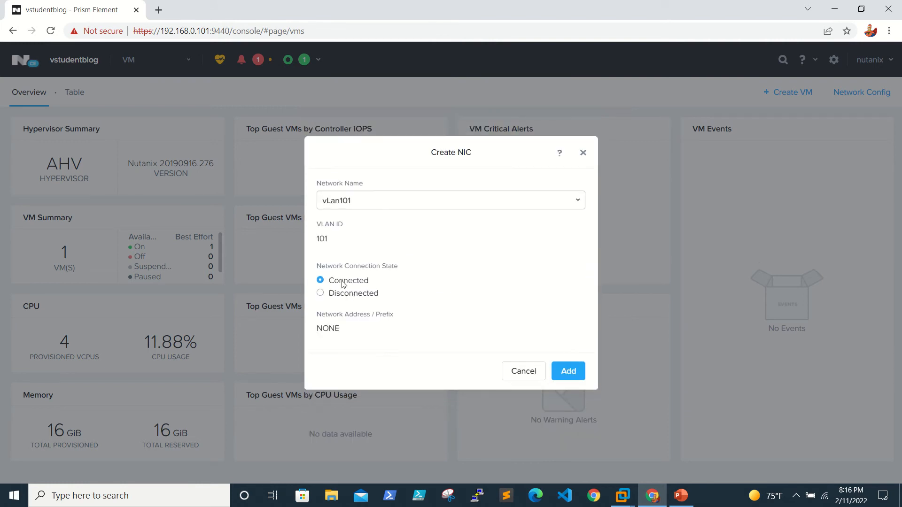
{"action": "left_click", "coordinate": [380, 205]}
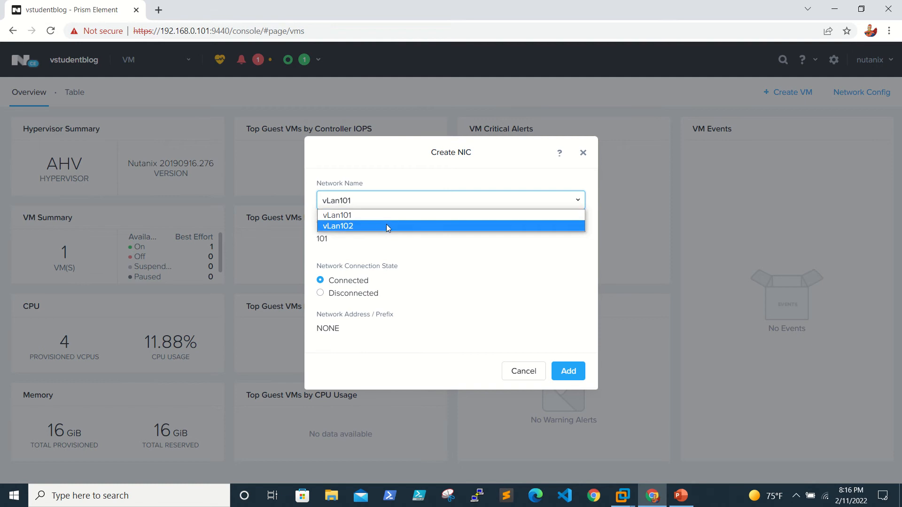
{"action": "left_click", "coordinate": [386, 226]}
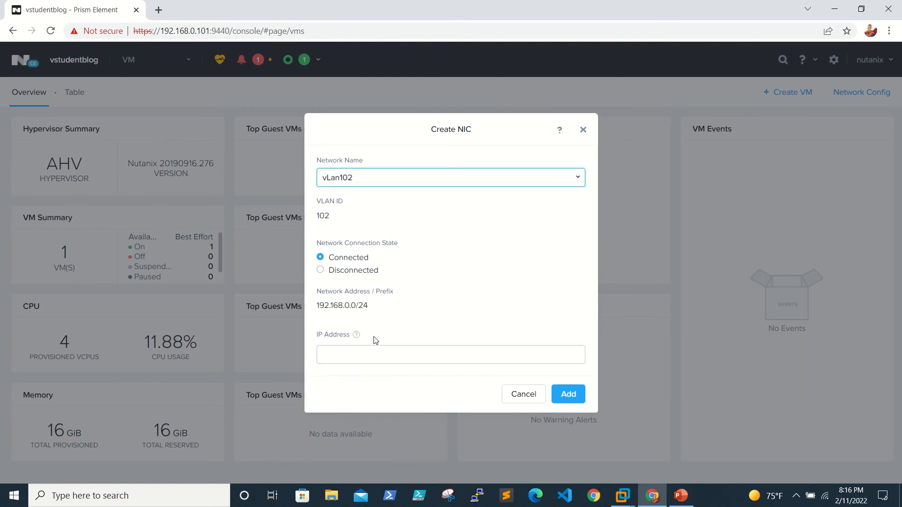
{"action": "left_click", "coordinate": [341, 355]}
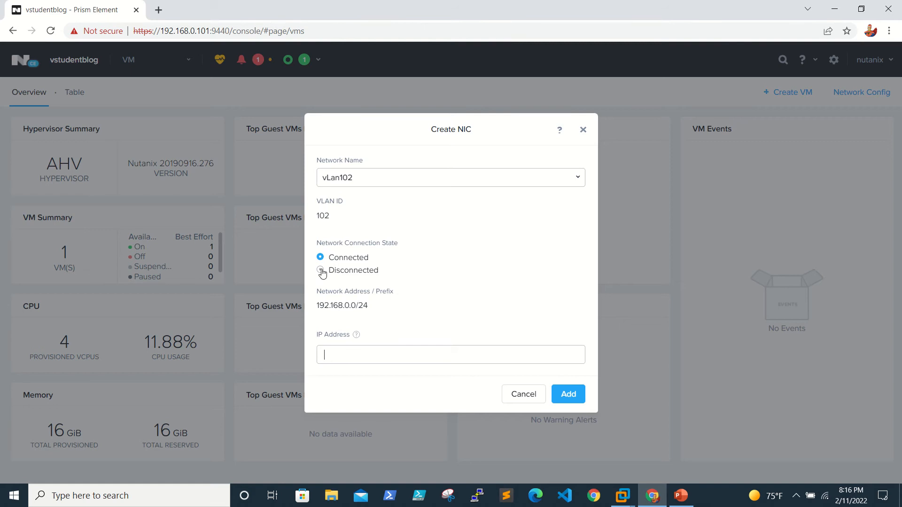
{"action": "mouse_move", "coordinate": [356, 336]}
{"action": "left_click", "coordinate": [447, 179]}
{"action": "left_click", "coordinate": [432, 191]}
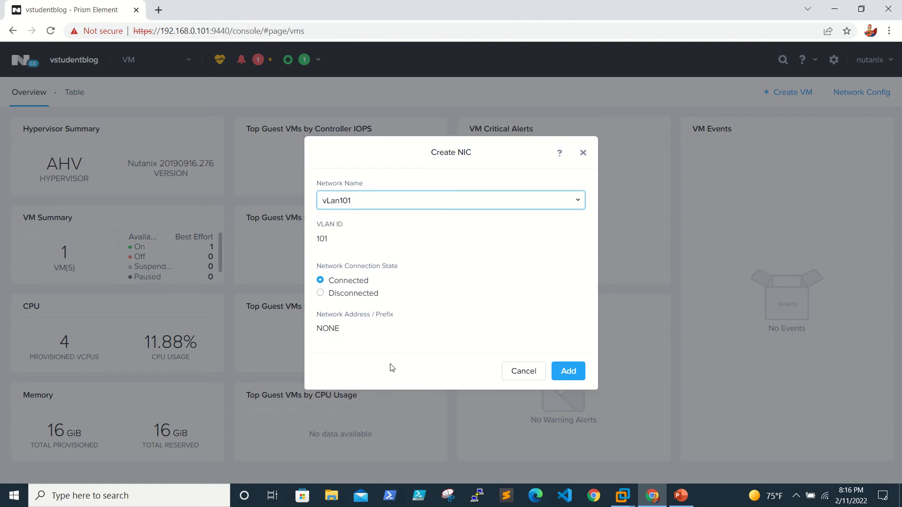
{"action": "left_click", "coordinate": [567, 371]}
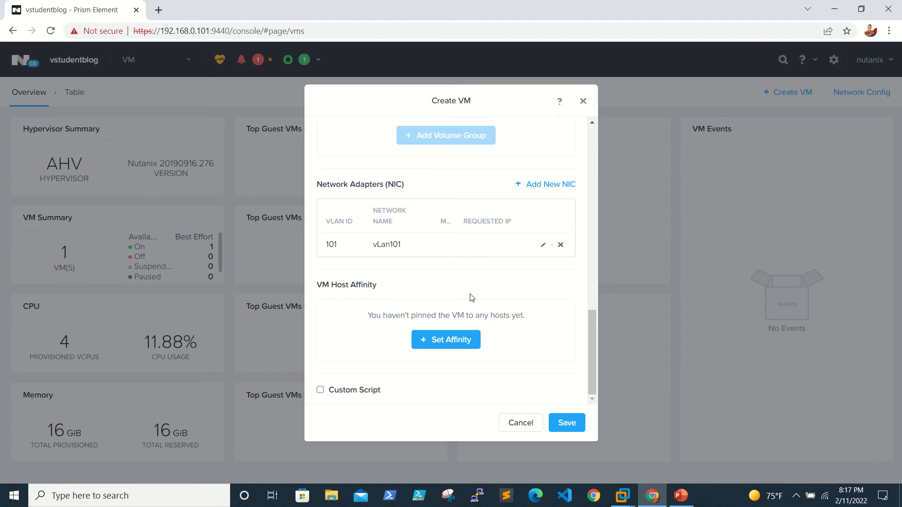
Leave host affinity unpinned and save the w2016 VM.
{"action": "left_click", "coordinate": [456, 349]}
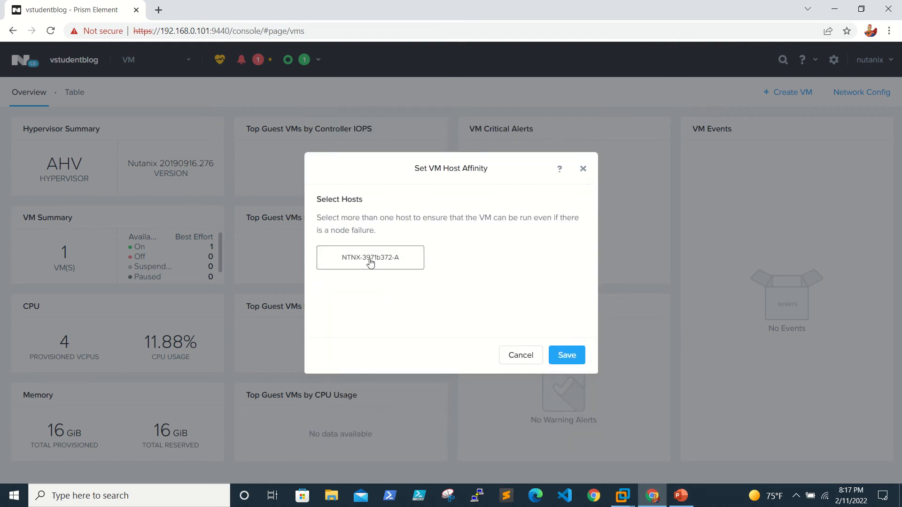
{"action": "left_click", "coordinate": [513, 360]}
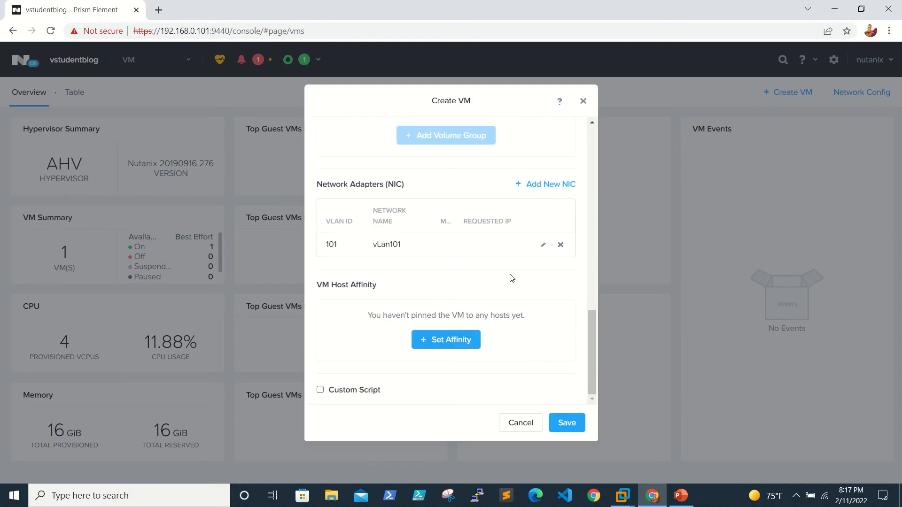
{"action": "left_click", "coordinate": [567, 423]}
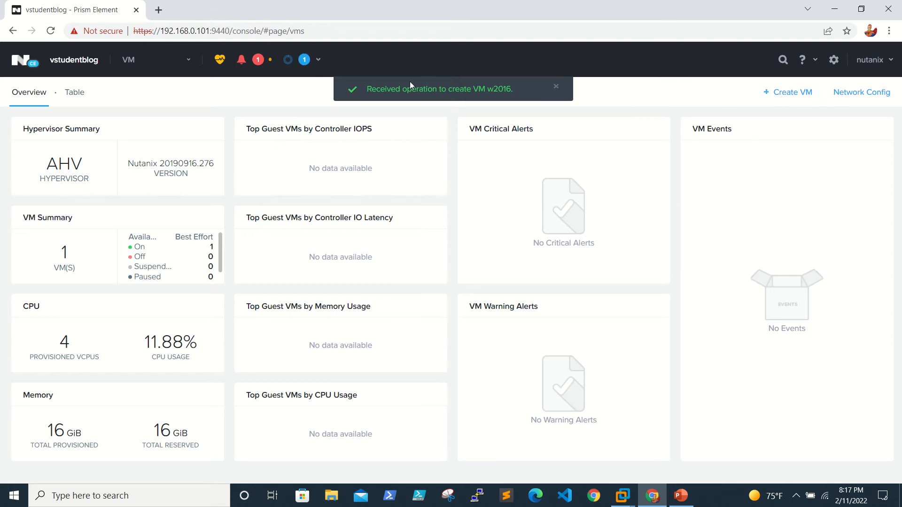
Show the VMs as a table that includes controller VMs.
{"action": "left_click", "coordinate": [74, 92]}
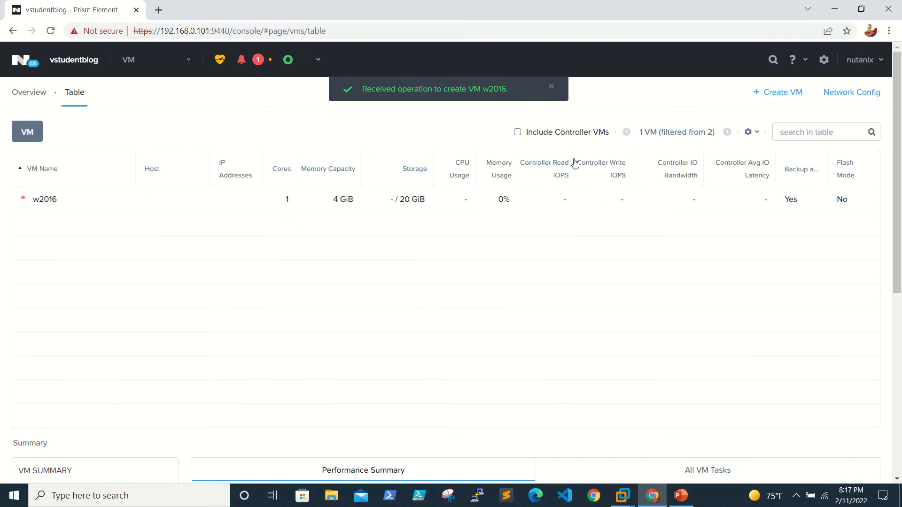
{"action": "left_click", "coordinate": [518, 135]}
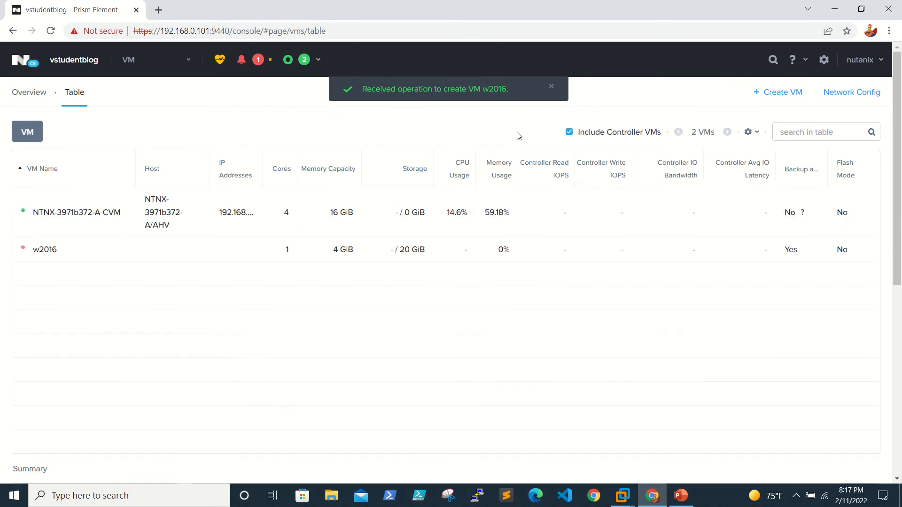
{"action": "mouse_move", "coordinate": [217, 223]}
Review w2016's settings in the Update form and close it unchanged.
{"action": "right_click", "coordinate": [59, 254]}
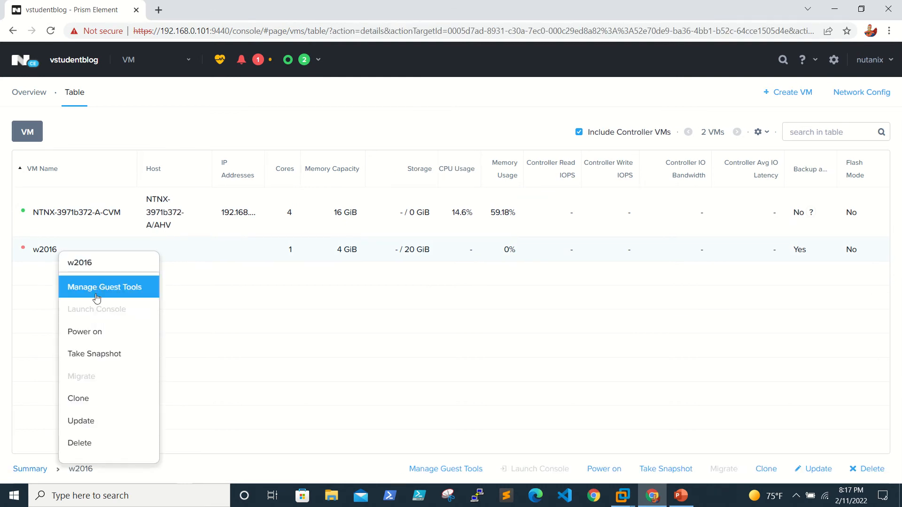
{"action": "left_click", "coordinate": [107, 421]}
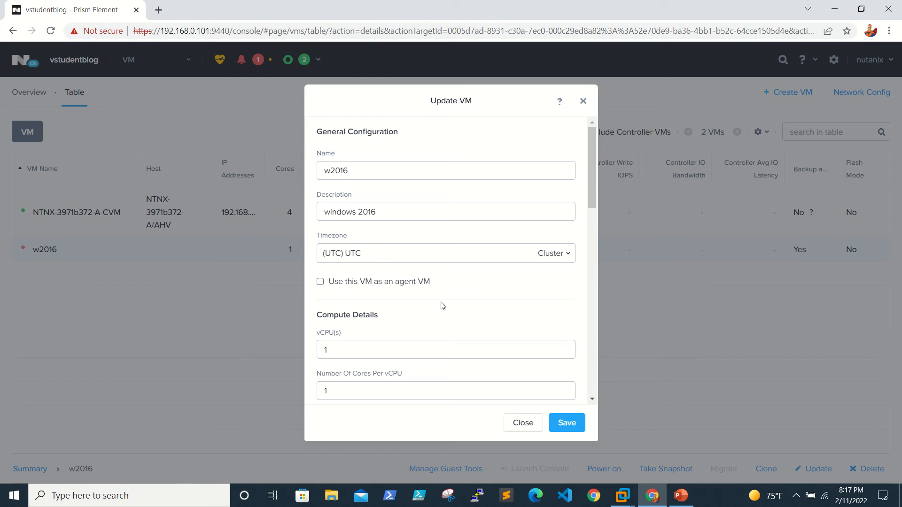
{"action": "scroll", "coordinate": [443, 306], "scroll_direction": "down", "scroll_amount": 6}
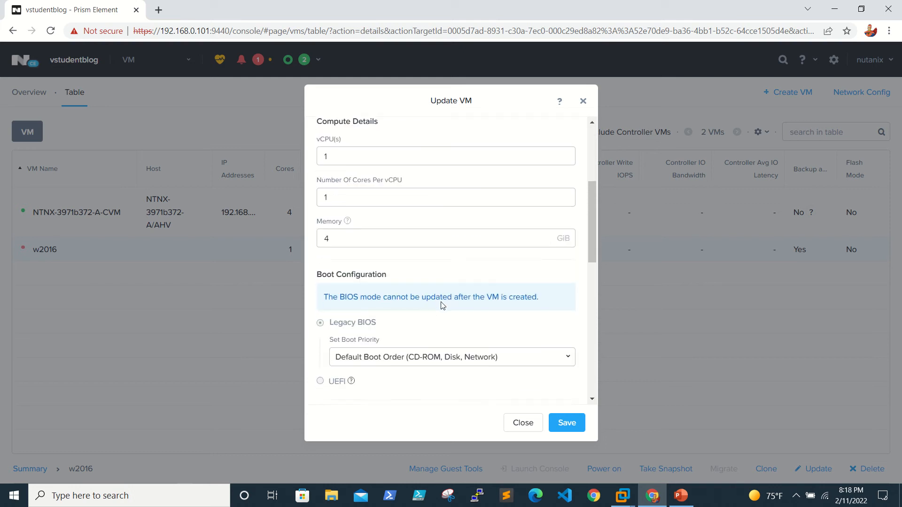
{"action": "scroll", "coordinate": [442, 306], "scroll_direction": "down", "scroll_amount": 5}
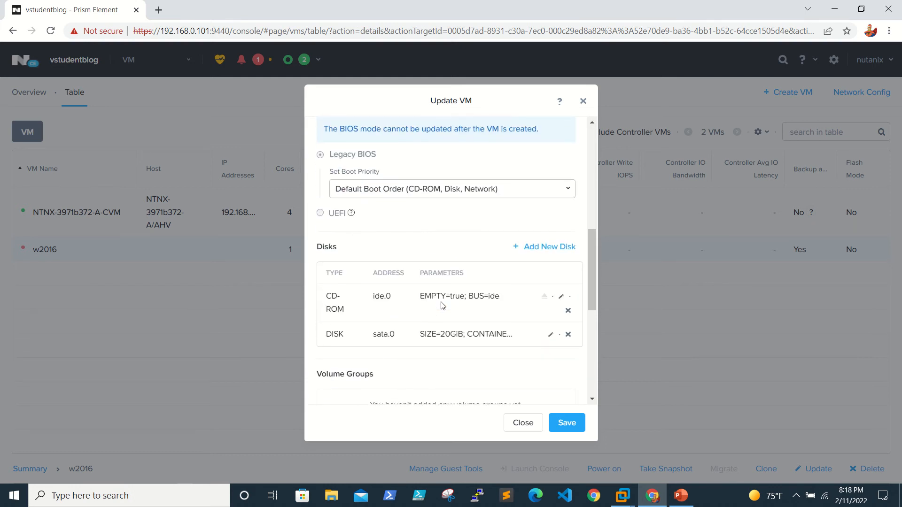
{"action": "scroll", "coordinate": [442, 302], "scroll_direction": "down", "scroll_amount": 5}
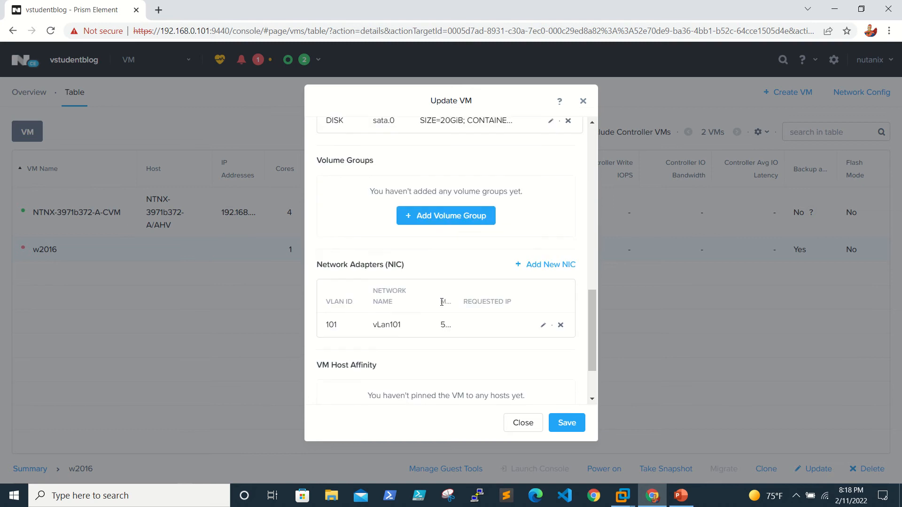
{"action": "left_click", "coordinate": [523, 423]}
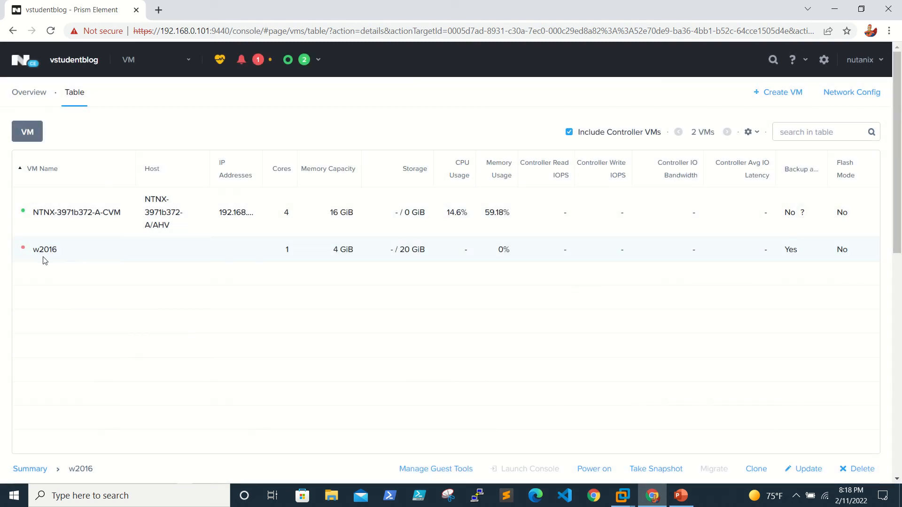
Power on the w2016 VM from its right-click actions menu.
{"action": "right_click", "coordinate": [42, 258]}
{"action": "left_click", "coordinate": [93, 340]}
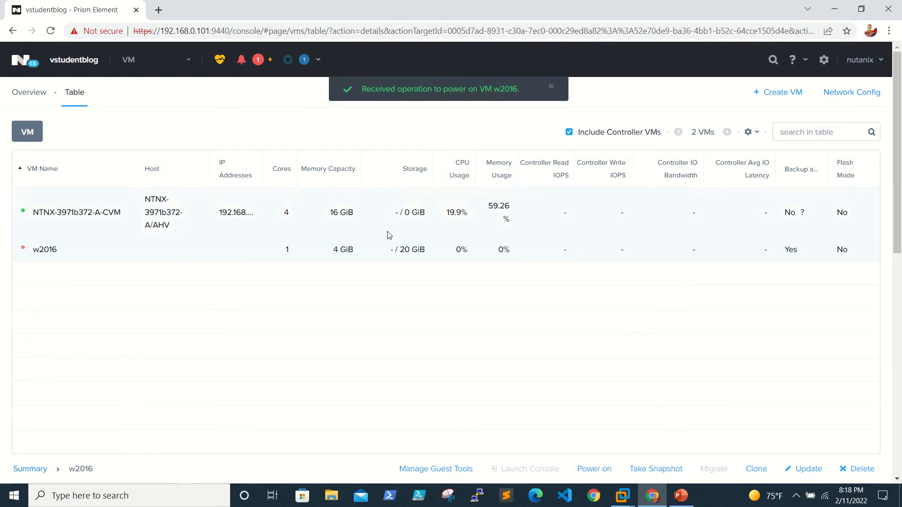
{"action": "right_click", "coordinate": [63, 257]}
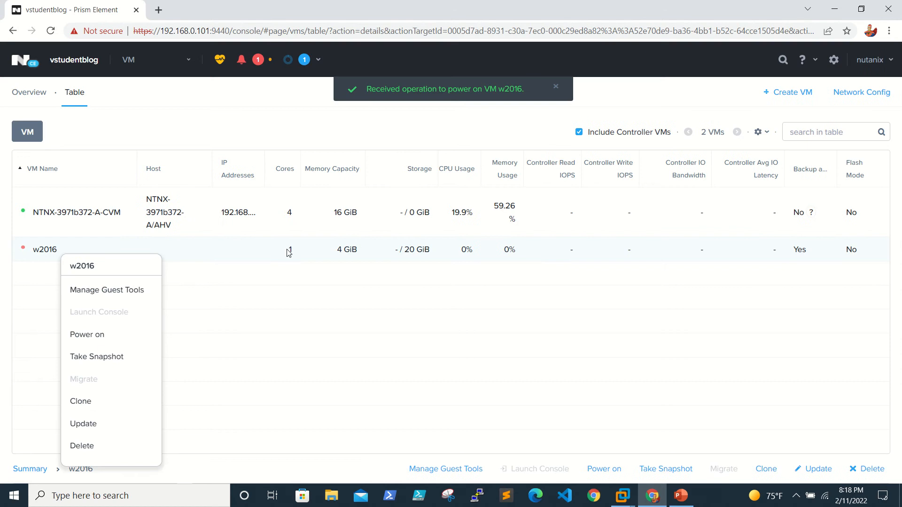
{"action": "left_click", "coordinate": [257, 251]}
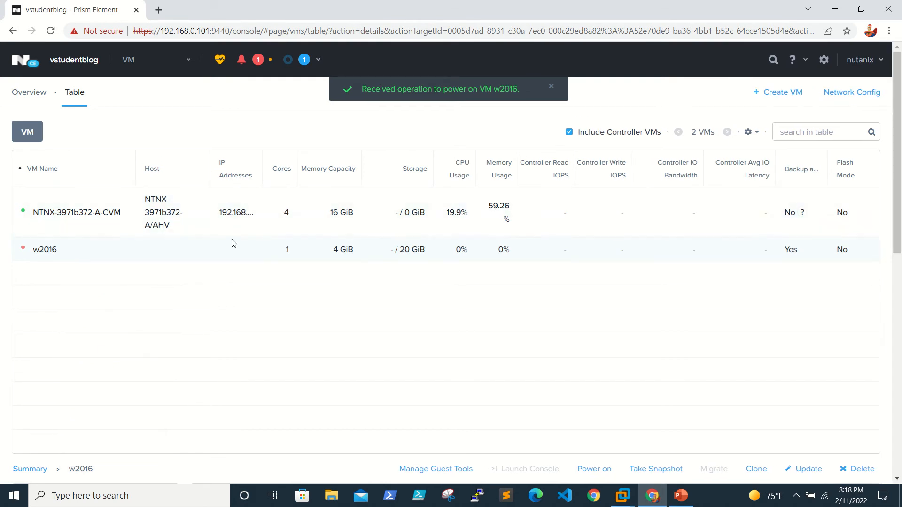
{"action": "right_click", "coordinate": [81, 256]}
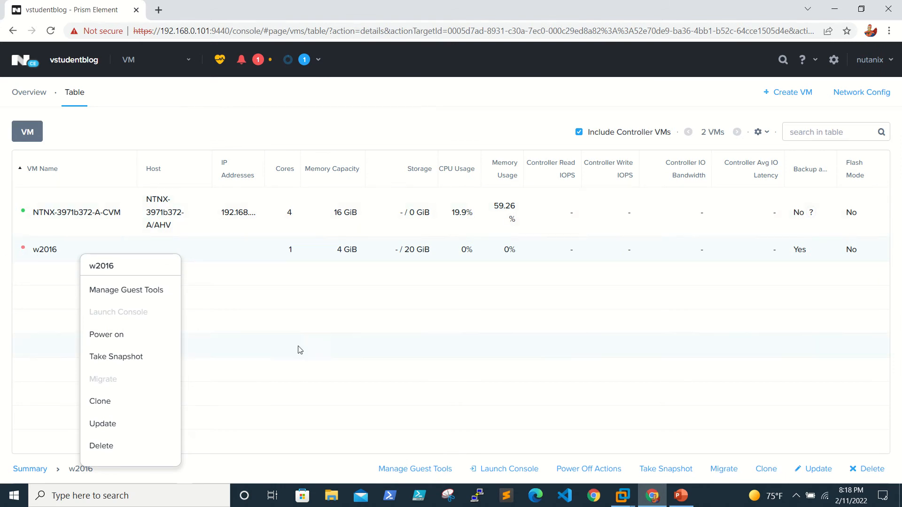
{"action": "left_click", "coordinate": [159, 337]}
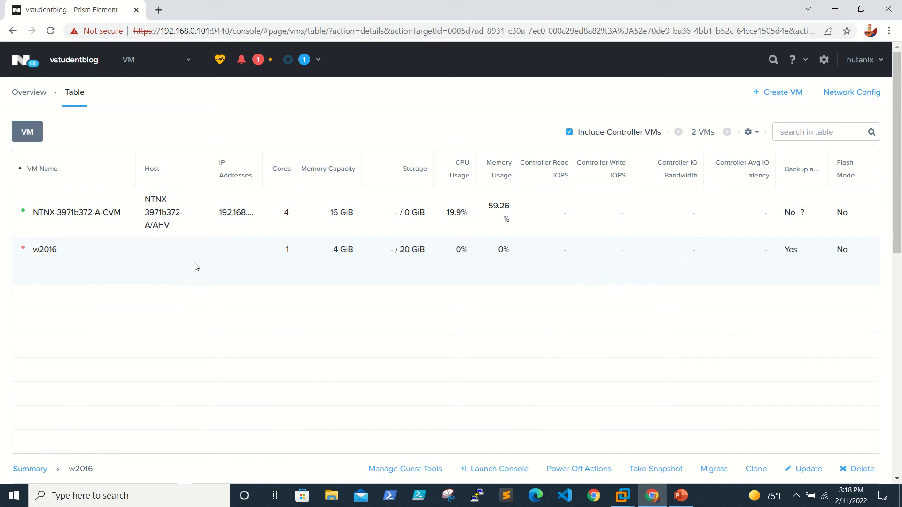
{"action": "right_click", "coordinate": [172, 250]}
In w2016's console, mount the Windows 2016 ISO on ide.0 and send Ctrl+Alt+Del.
{"action": "left_click", "coordinate": [219, 305]}
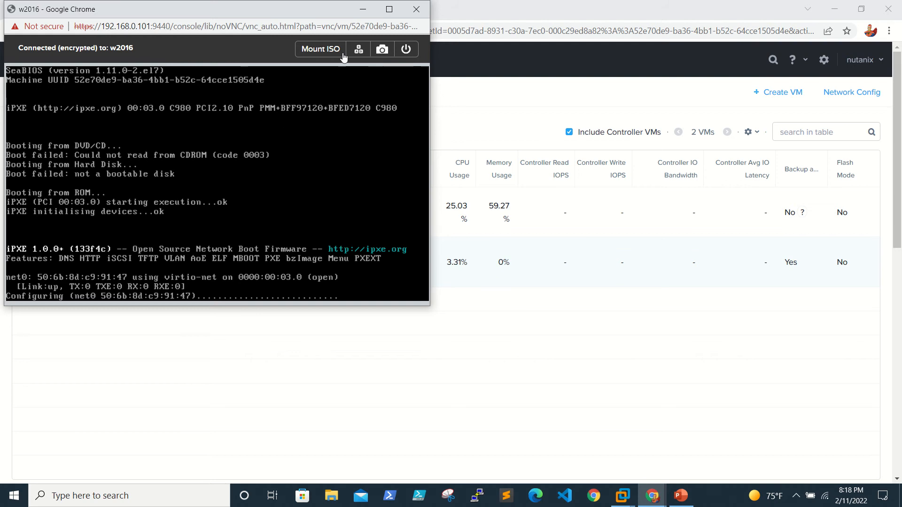
{"action": "left_click", "coordinate": [326, 49]}
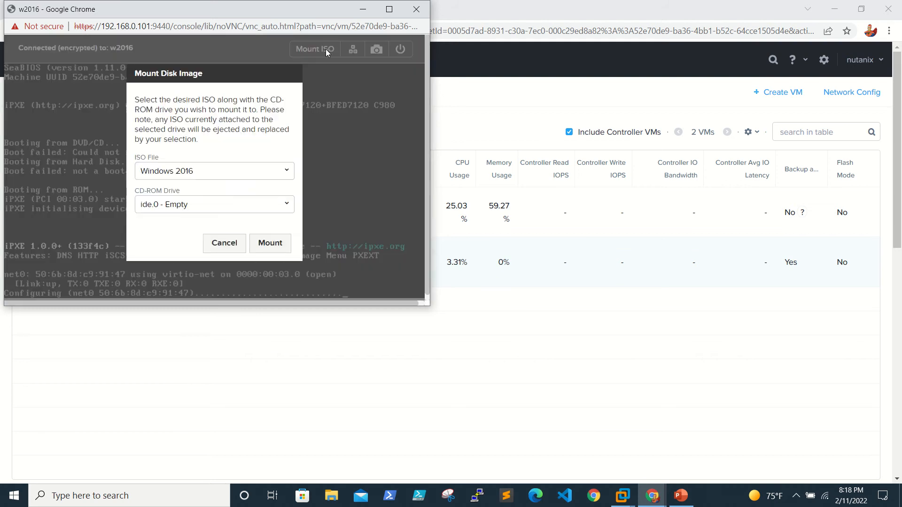
{"action": "left_click", "coordinate": [197, 171]}
{"action": "left_click", "coordinate": [200, 172]}
{"action": "left_click", "coordinate": [262, 244]}
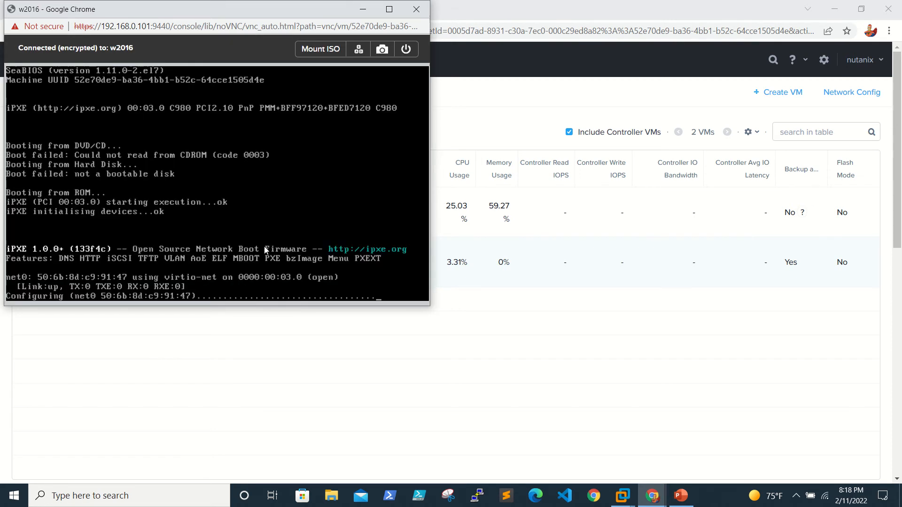
{"action": "left_click", "coordinate": [358, 50]}
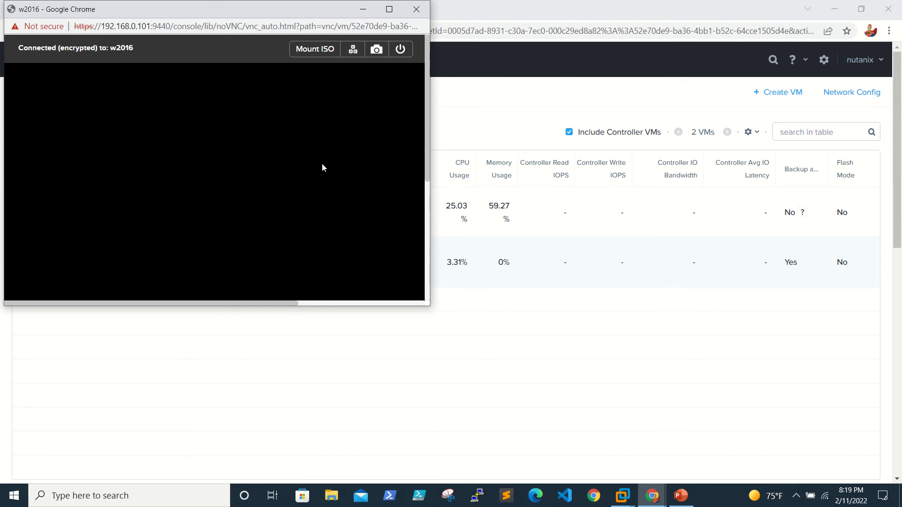
Enlarge the w2016 console window and bring it back to the front.
{"action": "left_click_drag", "start_coordinate": [429, 306], "coordinate": [802, 468]}
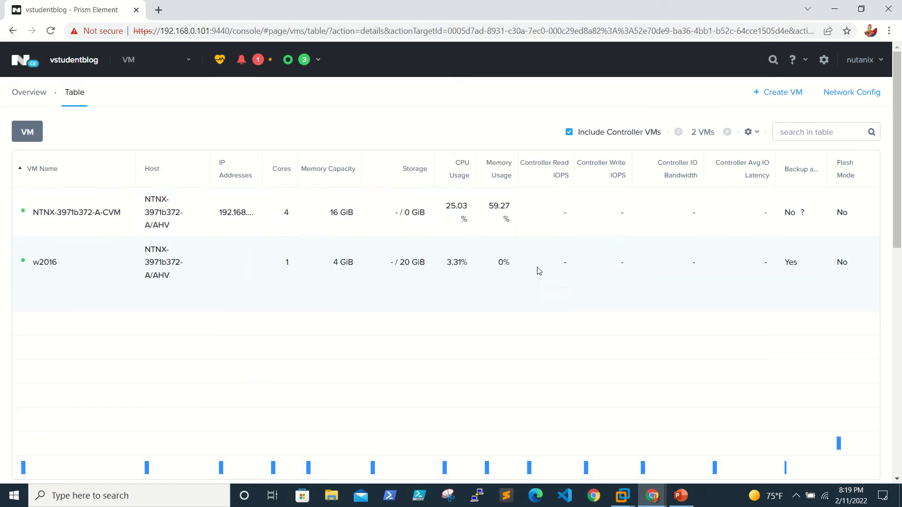
{"action": "left_click", "coordinate": [653, 496]}
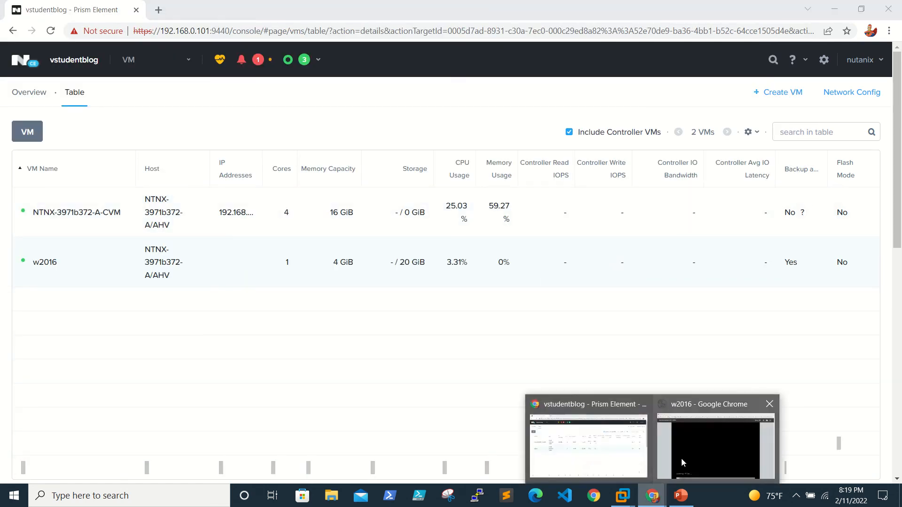
{"action": "left_click", "coordinate": [682, 460]}
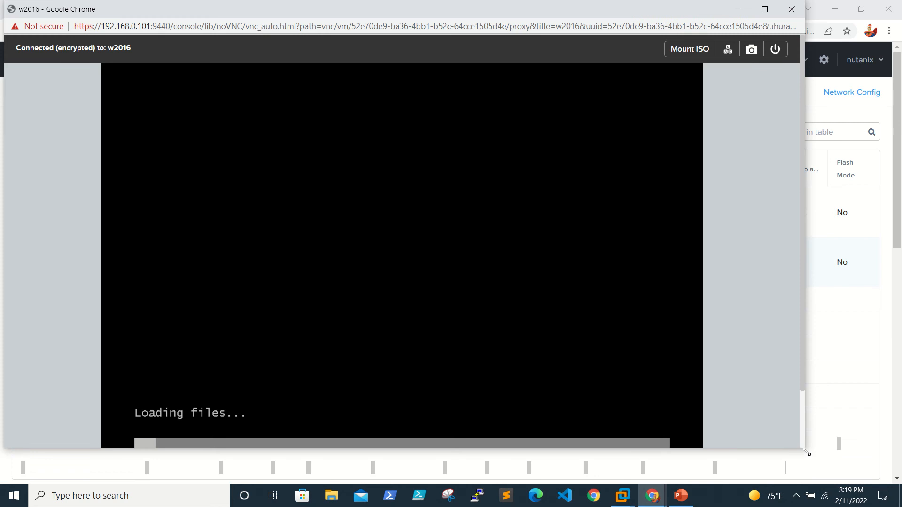
{"action": "left_click_drag", "start_coordinate": [807, 452], "coordinate": [856, 483]}
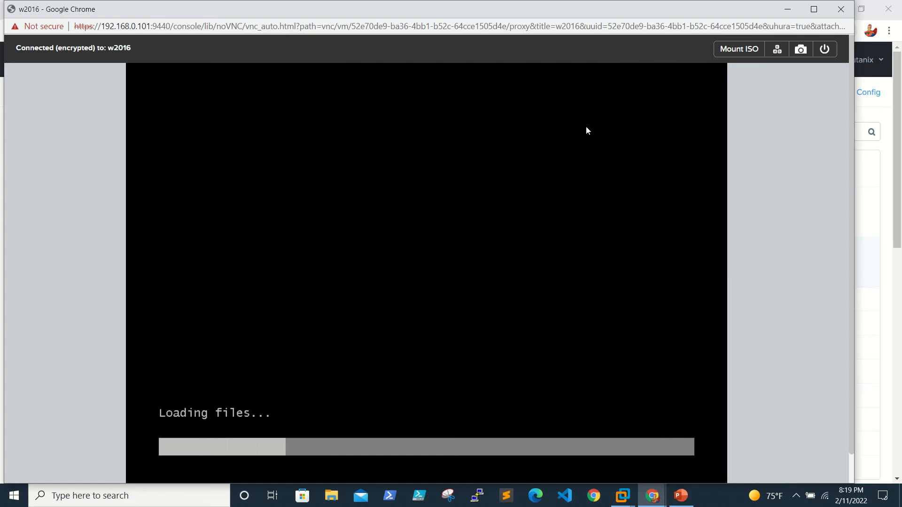
Enter and confirm the built-in administrator password on Customize settings to finish Windows setup.
{"action": "mouse_move", "coordinate": [448, 2]}
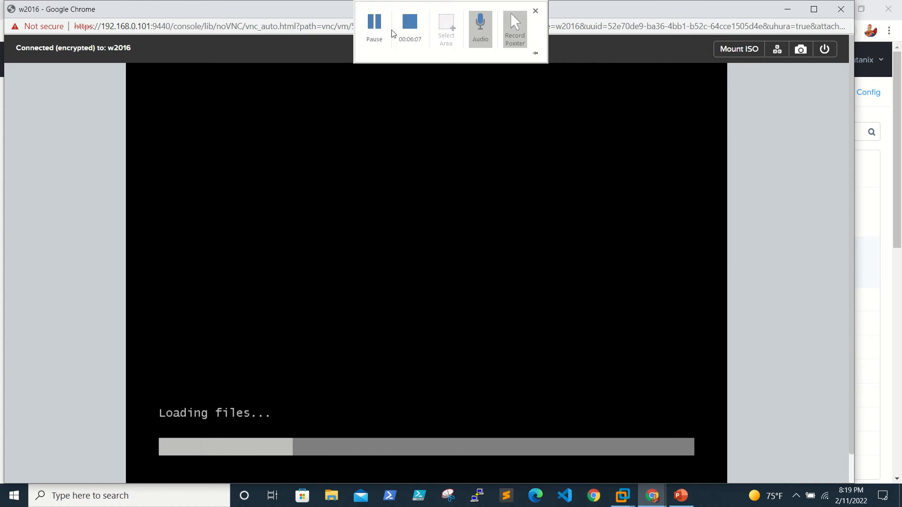
{"action": "left_click", "coordinate": [374, 24]}
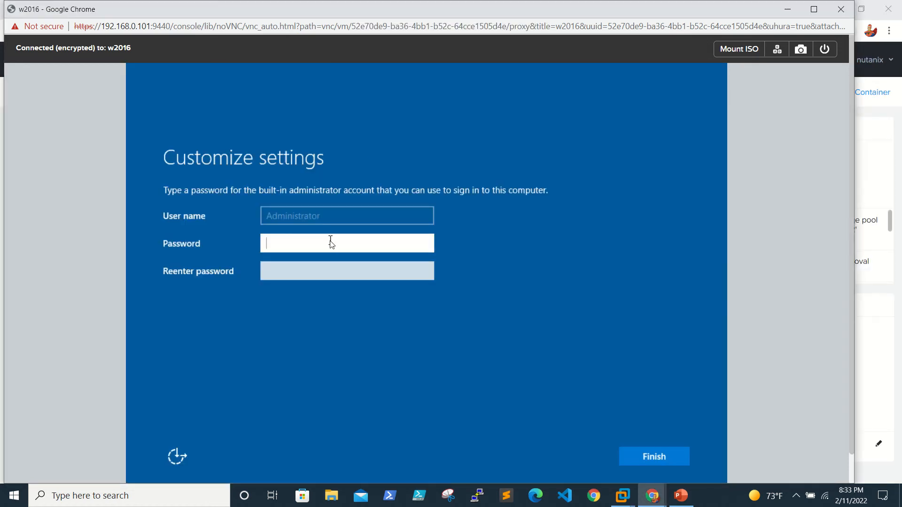
{"action": "type", "text": "••••••••••••"}
{"action": "key", "text": "Tab"}
{"action": "type", "text": "••••••••"}
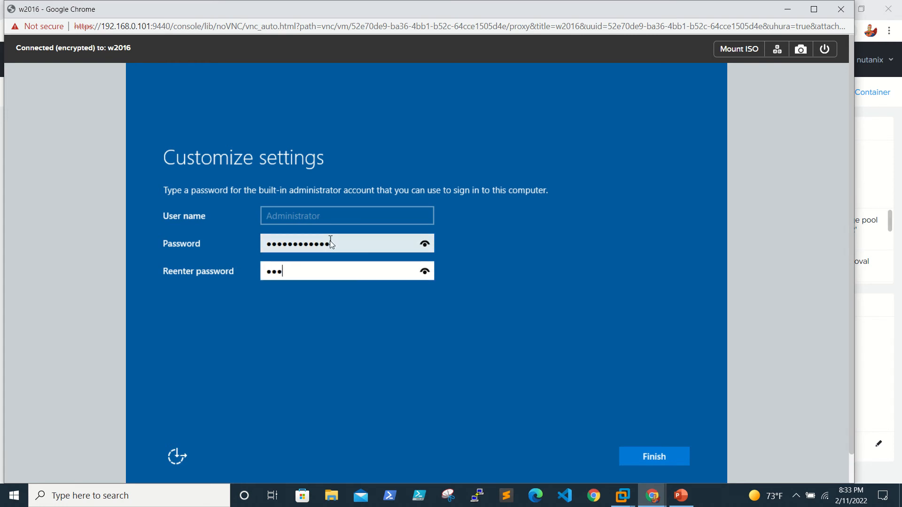
{"action": "type", "text": "•••••"}
{"action": "key", "text": "Return"}
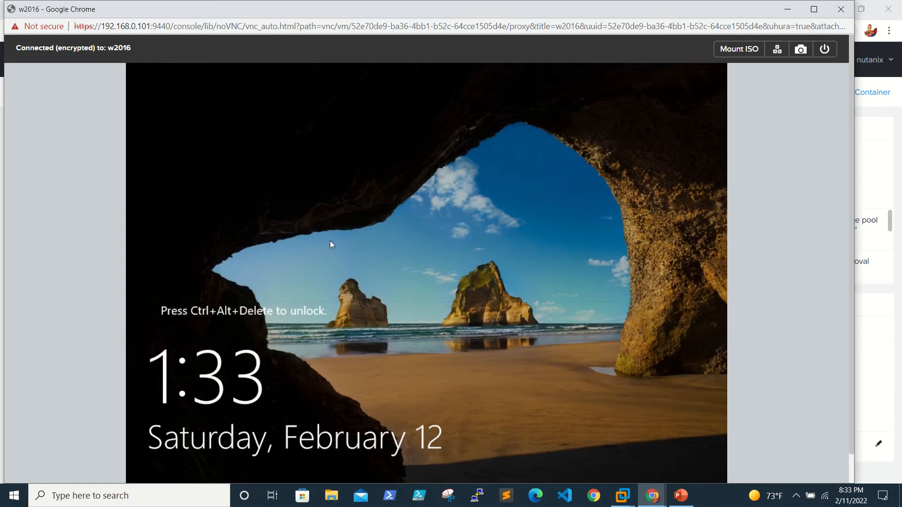
Send Ctrl+Alt+Del and sign in to w2016 with the administrator password.
{"action": "left_click", "coordinate": [777, 49]}
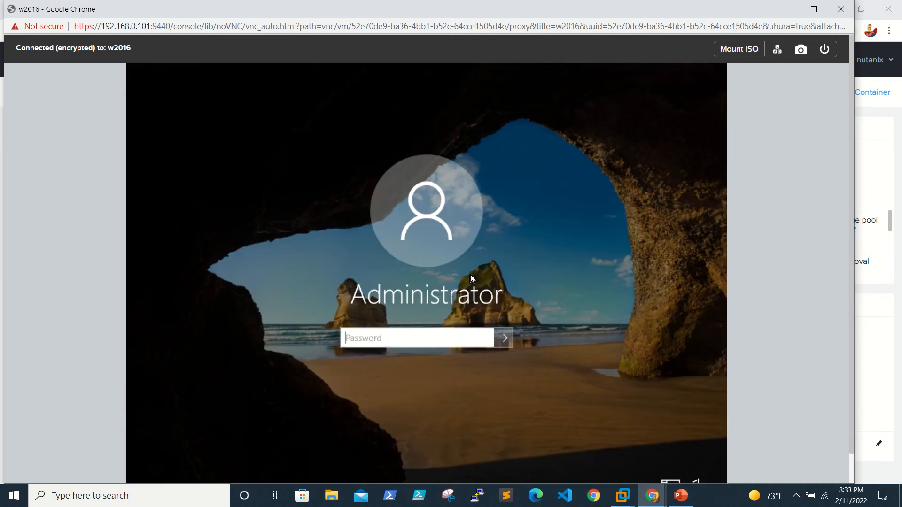
{"action": "type", "text": "••••••••••••"}
{"action": "key", "text": "Return"}
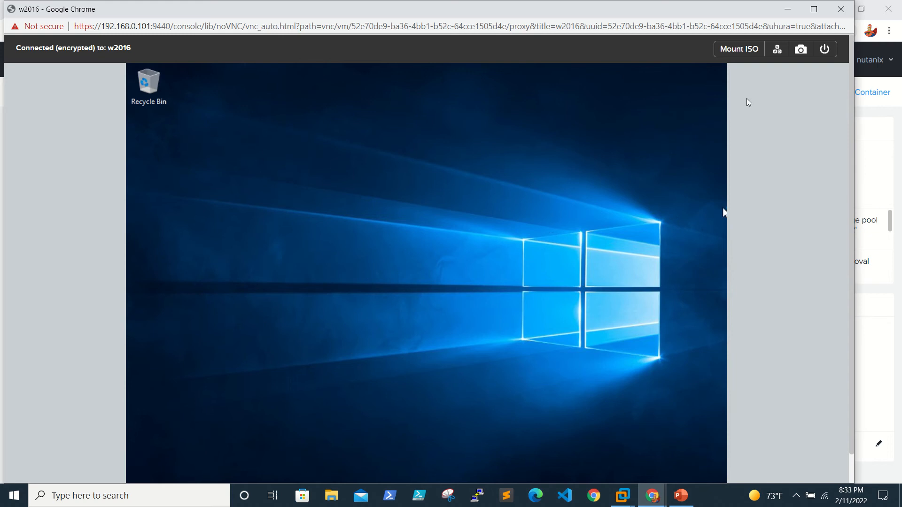
Run ncpa.cpl in w2016 to check Network Connections, then minimize the console.
{"action": "left_click", "coordinate": [822, 8]}
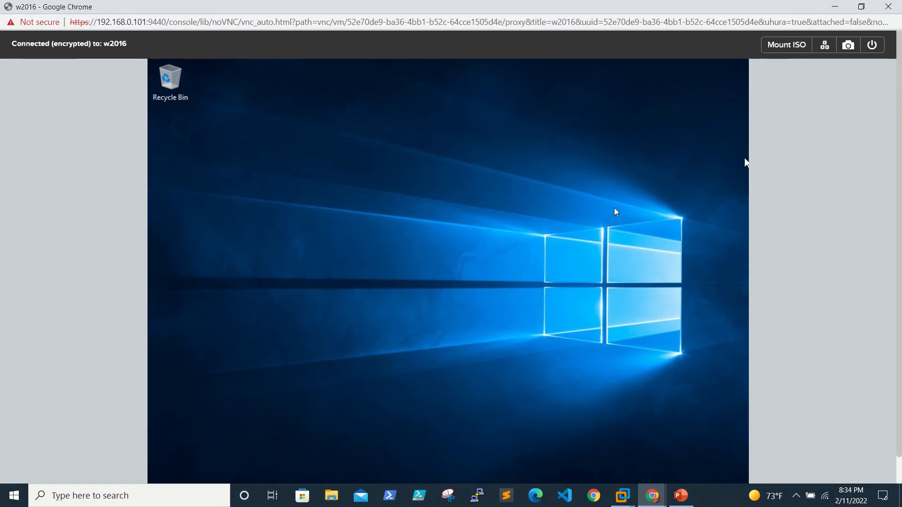
{"action": "left_click", "coordinate": [863, 10]}
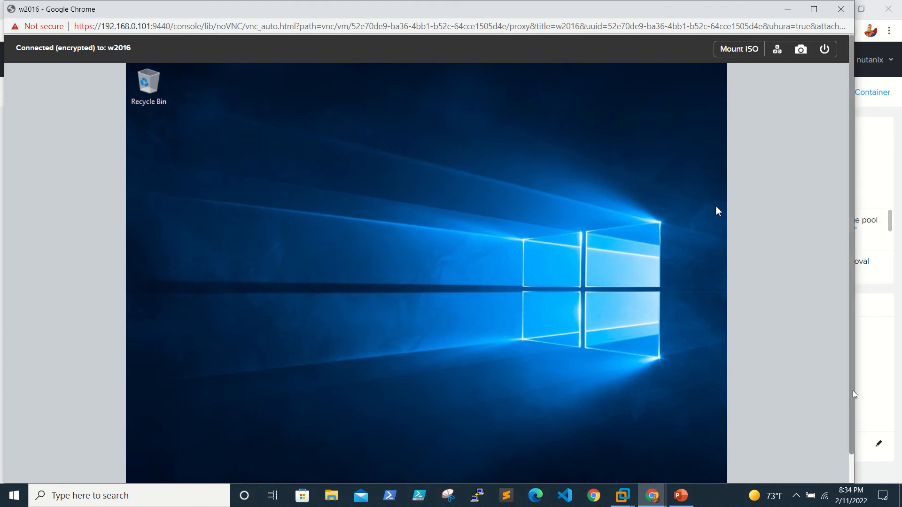
{"action": "scroll", "coordinate": [852, 394], "scroll_direction": "down", "scroll_amount": 1}
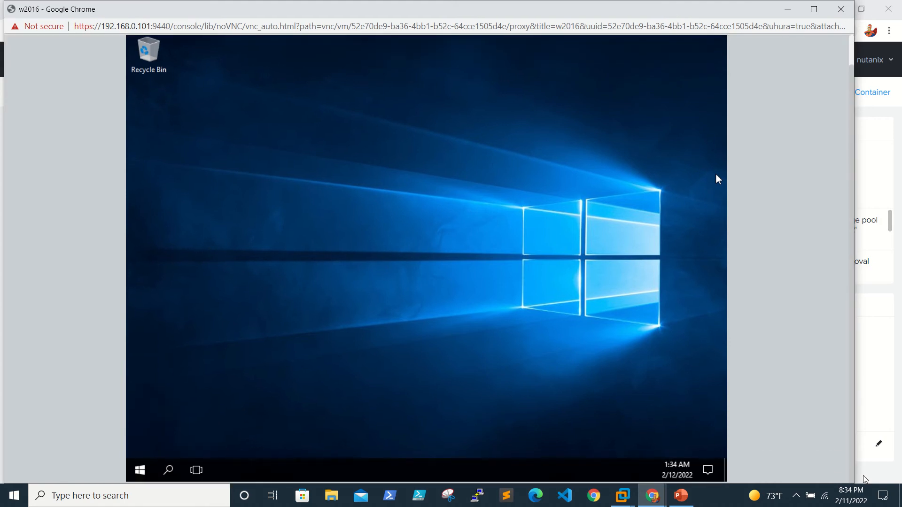
{"action": "right_click", "coordinate": [140, 473]}
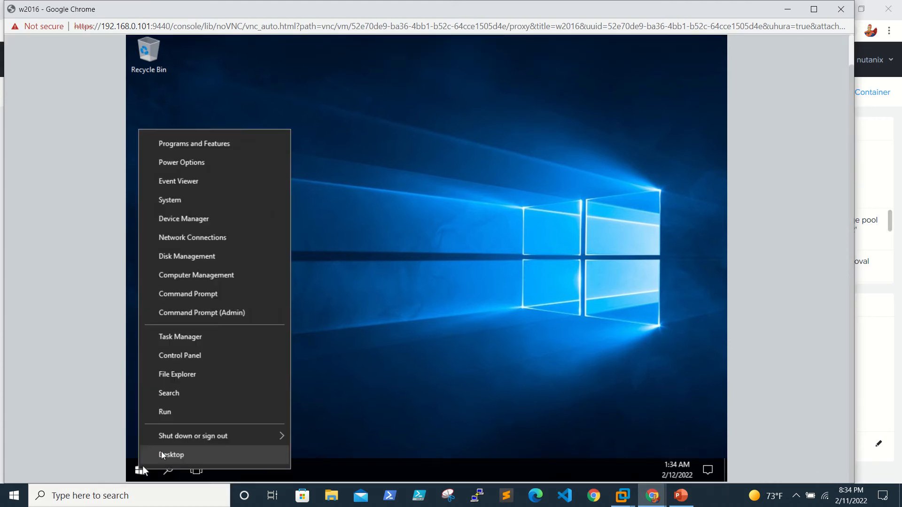
{"action": "left_click", "coordinate": [193, 416]}
{"action": "type", "text": "ncpa.cpl"}
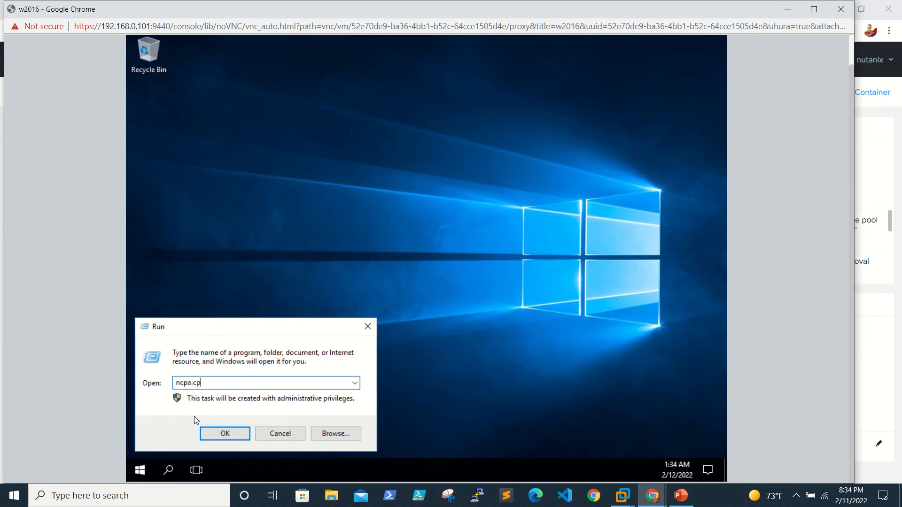
{"action": "key", "text": "Return"}
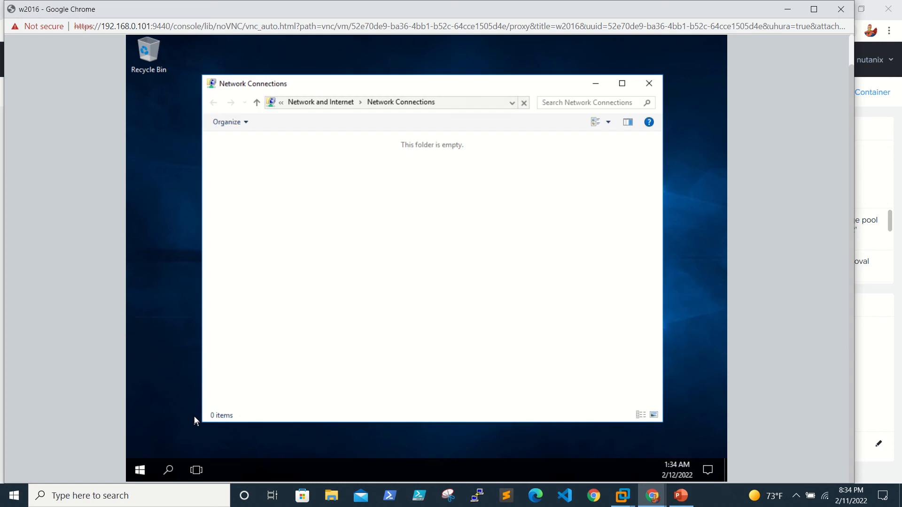
{"action": "left_click", "coordinate": [783, 13]}
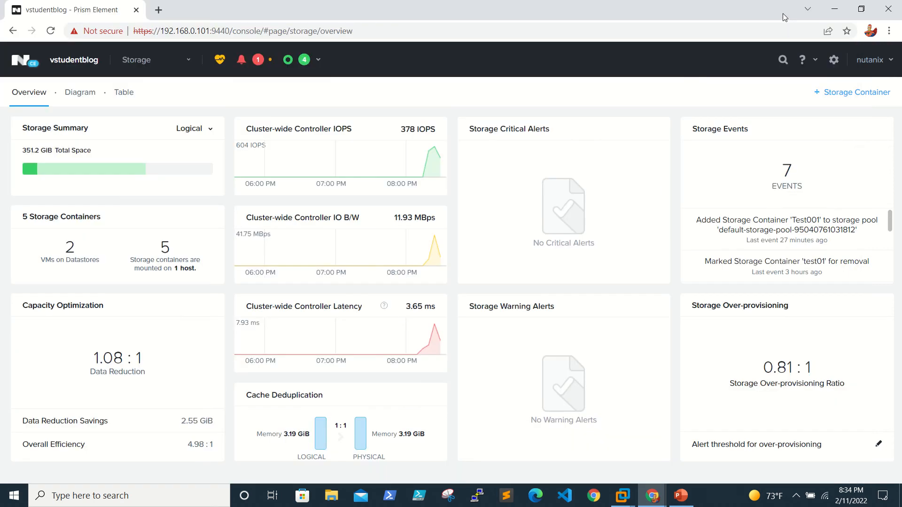
Switch to the VM table and try enabling and mounting Guest Tools on w2016, then cancel.
{"action": "left_click", "coordinate": [172, 68]}
{"action": "left_click", "coordinate": [162, 123]}
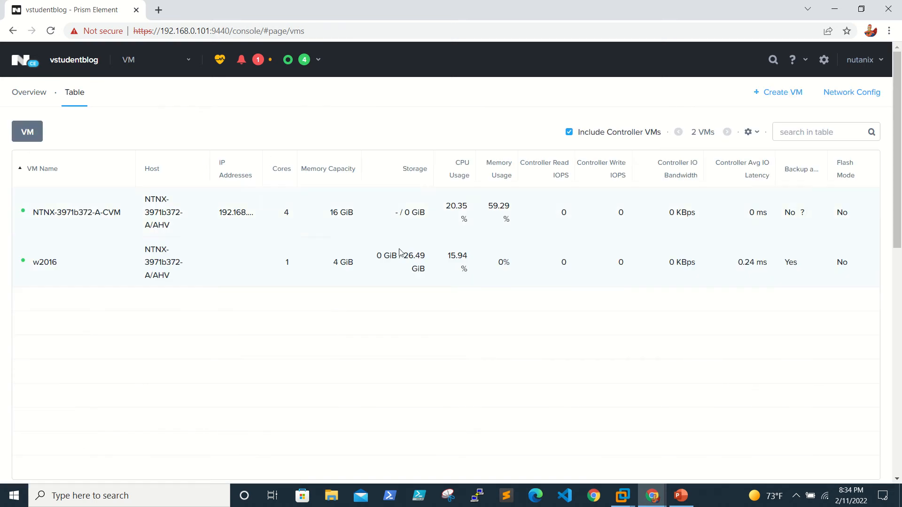
{"action": "right_click", "coordinate": [76, 268]}
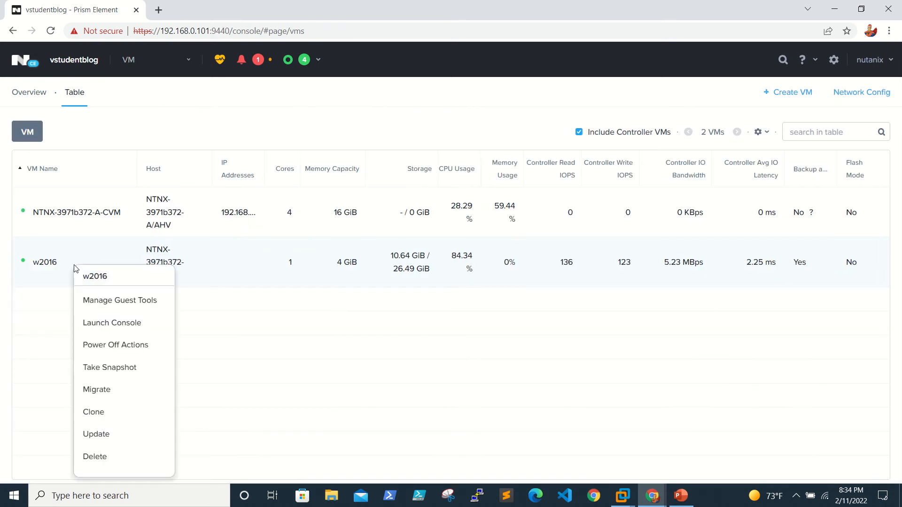
{"action": "left_click", "coordinate": [108, 304]}
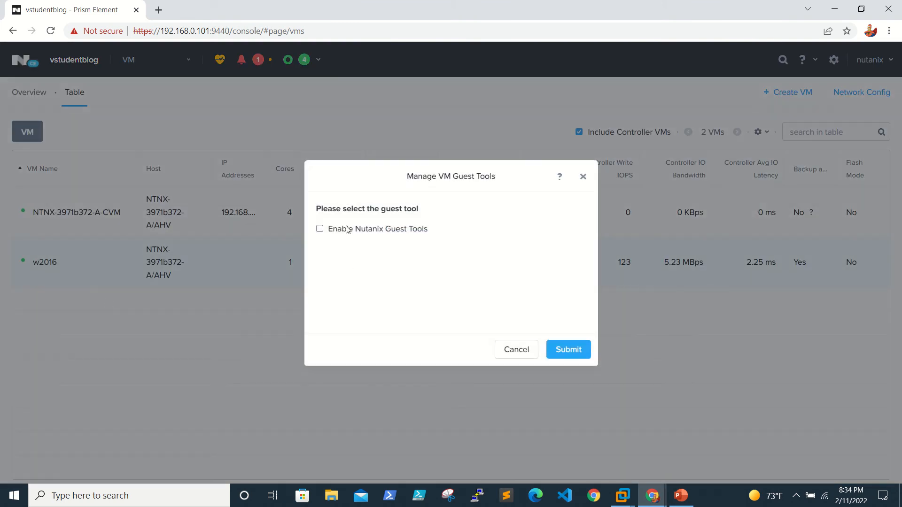
{"action": "left_click", "coordinate": [320, 229]}
{"action": "left_click", "coordinate": [332, 245]}
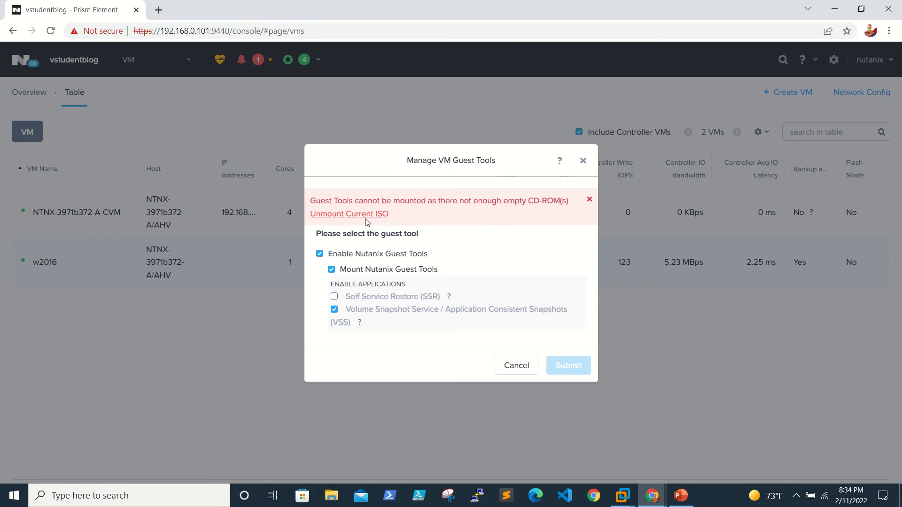
{"action": "left_click", "coordinate": [503, 364]}
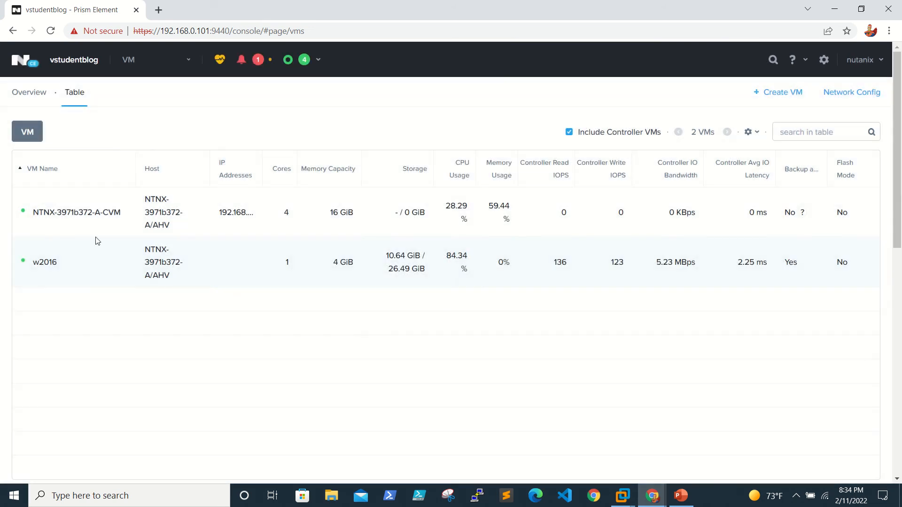
Eject the ISO from w2016's CD-ROM in the Update VM dialog and save.
{"action": "right_click", "coordinate": [57, 265]}
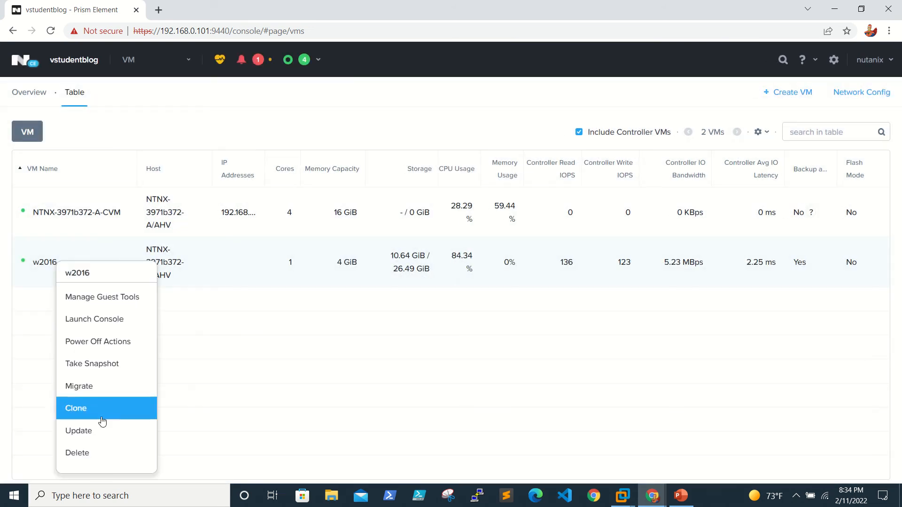
{"action": "left_click", "coordinate": [95, 431]}
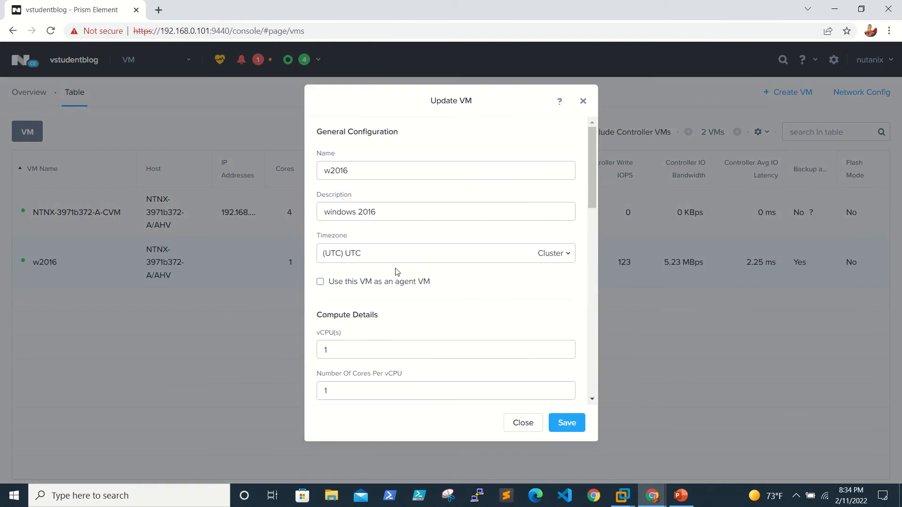
{"action": "scroll", "coordinate": [417, 235], "scroll_direction": "down", "scroll_amount": 3}
{"action": "scroll", "coordinate": [417, 235], "scroll_direction": "down", "scroll_amount": 5}
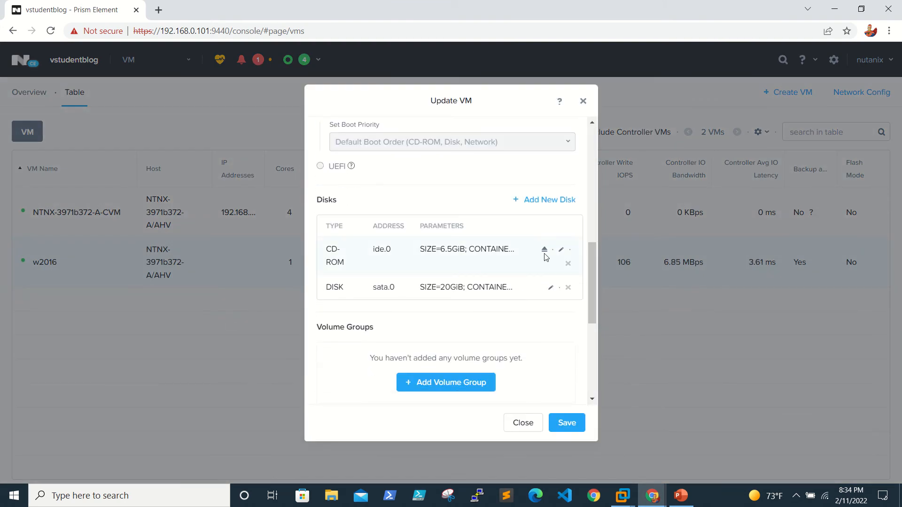
{"action": "left_click", "coordinate": [545, 250]}
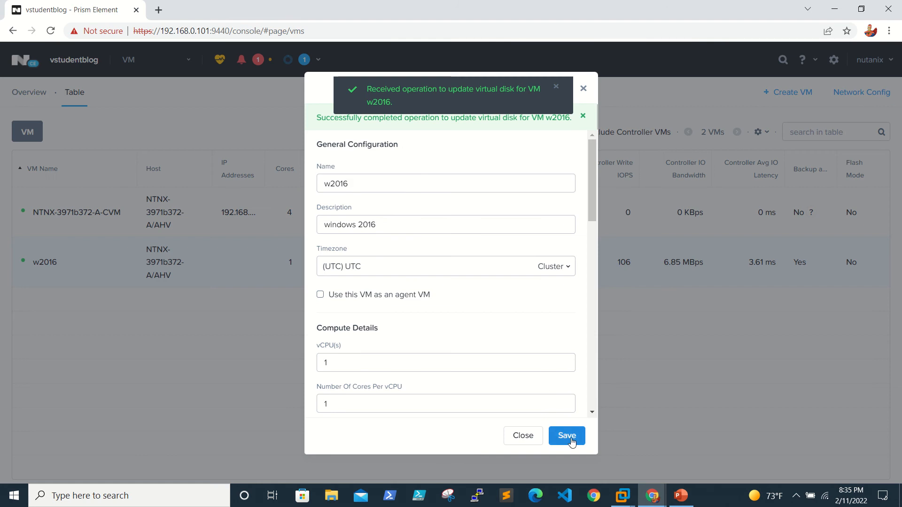
{"action": "left_click", "coordinate": [570, 438]}
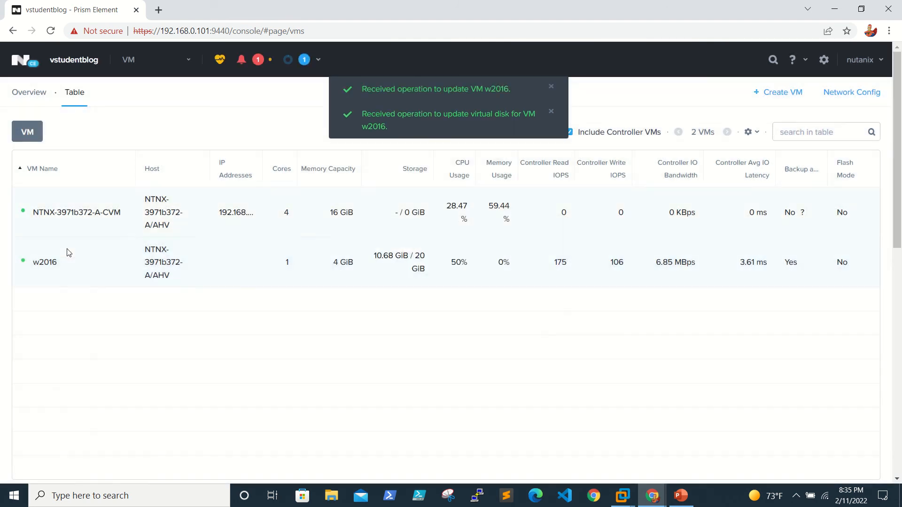
Tick Enable and Mount Nutanix Guest Tools for w2016 and submit.
{"action": "right_click", "coordinate": [47, 268]}
{"action": "left_click", "coordinate": [74, 304]}
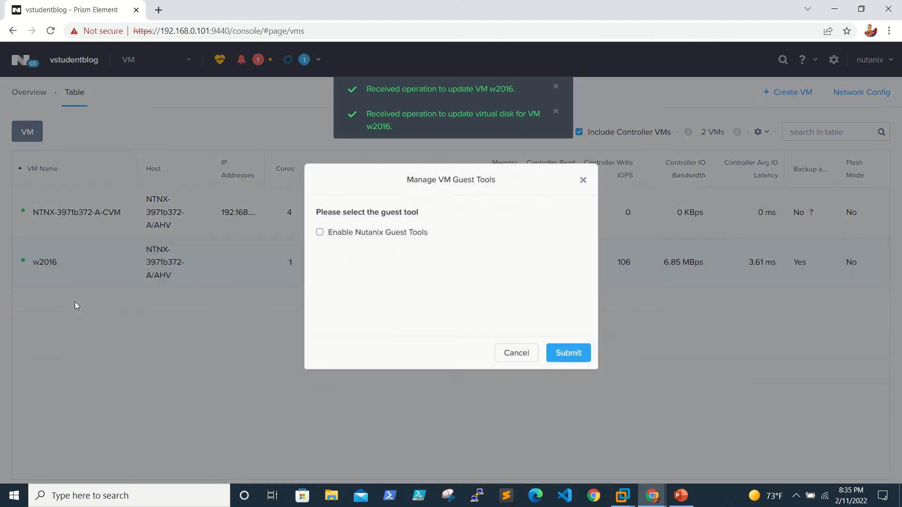
{"action": "left_click", "coordinate": [320, 228]}
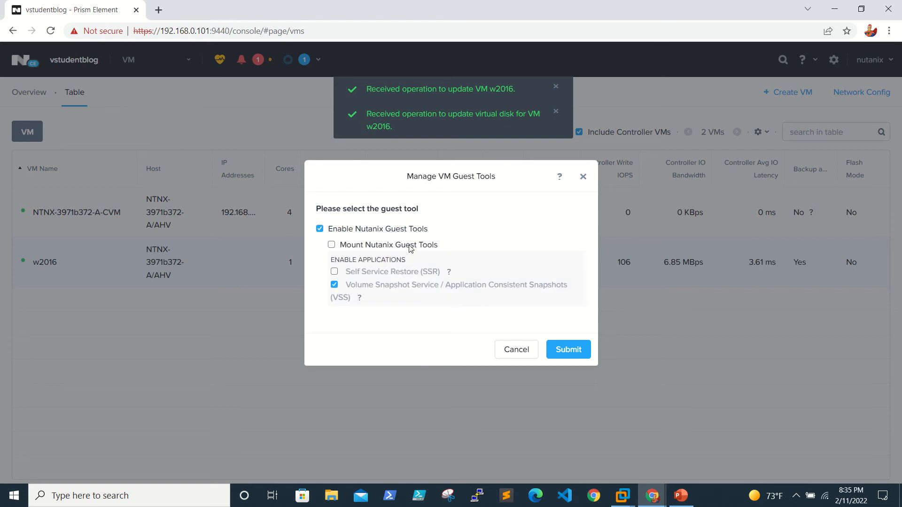
{"action": "left_click", "coordinate": [331, 245]}
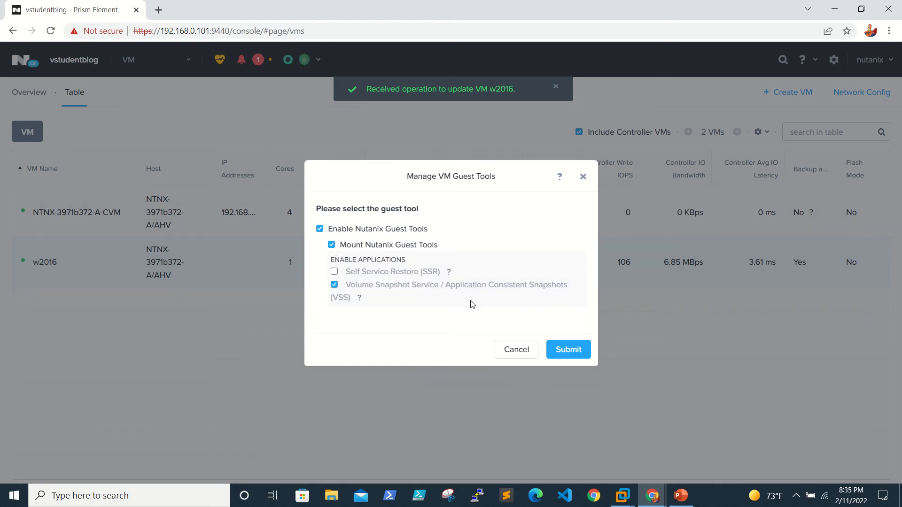
{"action": "left_click", "coordinate": [576, 351]}
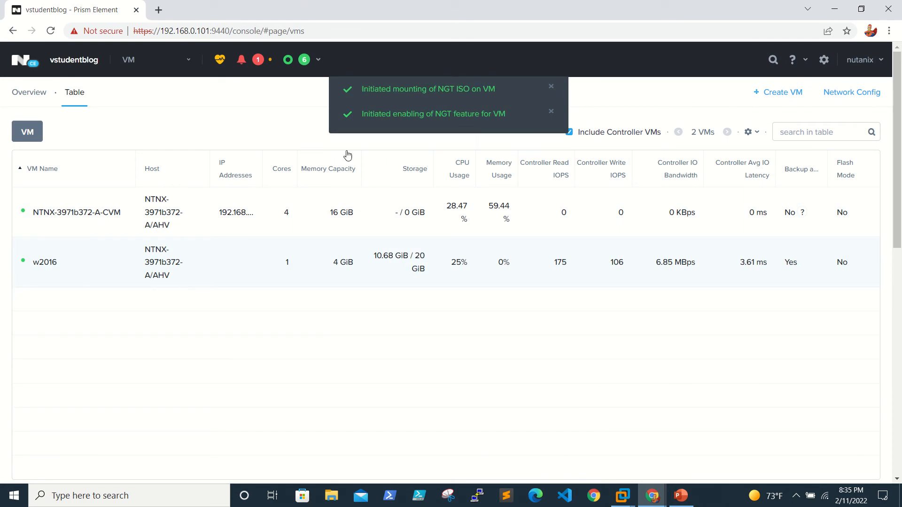
Bring back the w2016 console and find the NUTANIX_TOOLS CD drive under This PC.
{"action": "left_click", "coordinate": [652, 496]}
{"action": "left_click", "coordinate": [723, 449]}
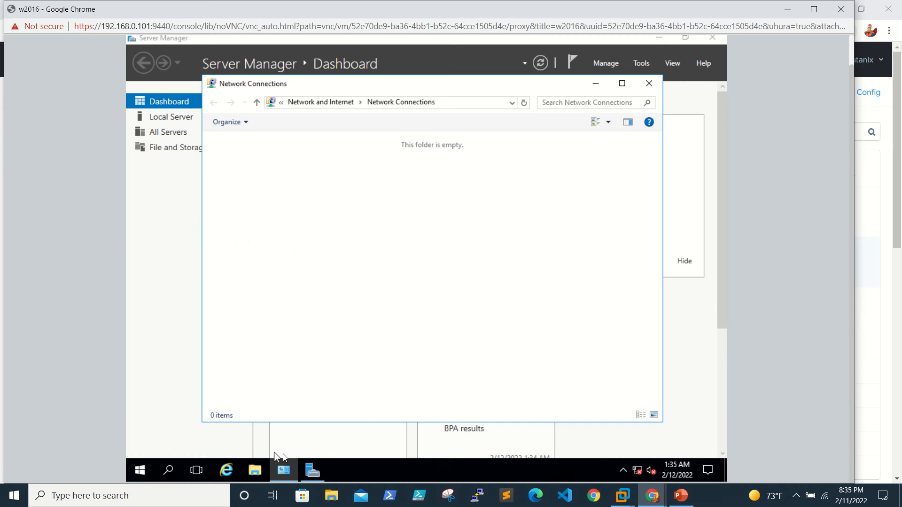
{"action": "left_click", "coordinate": [319, 470]}
{"action": "left_click", "coordinate": [318, 469]}
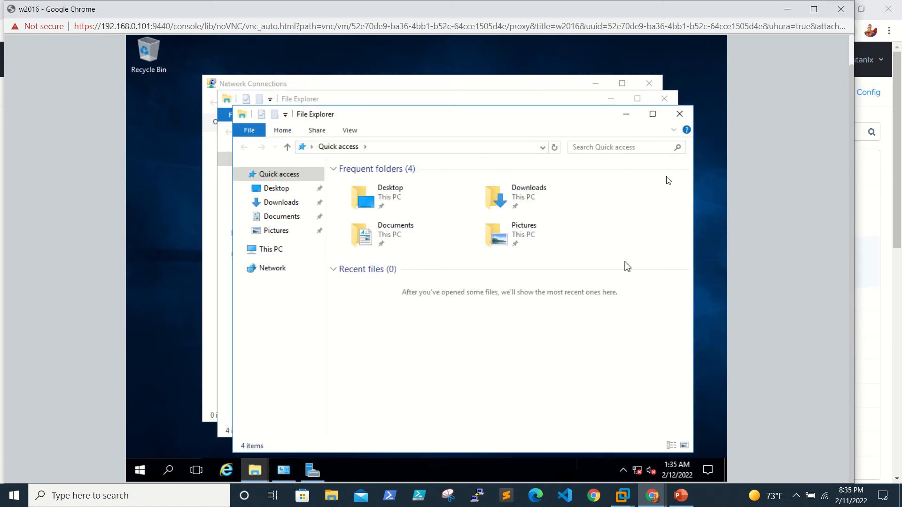
{"action": "left_click", "coordinate": [679, 114]}
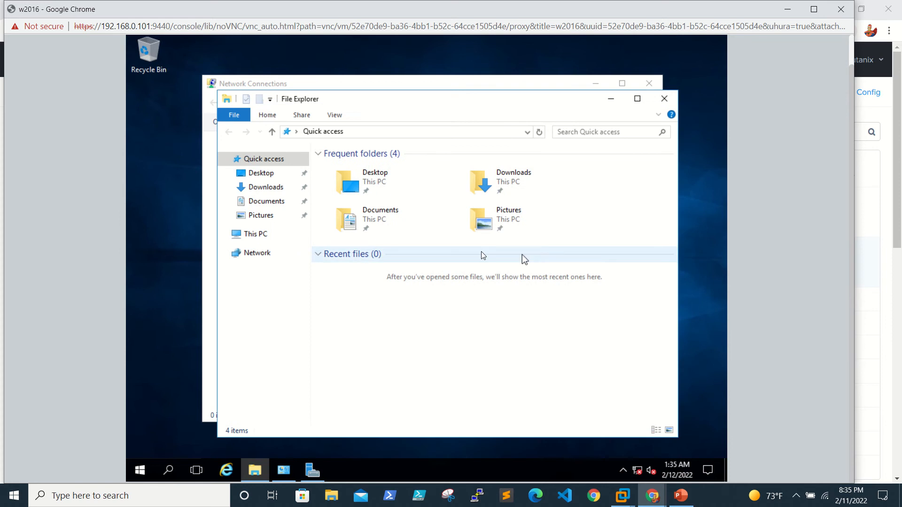
{"action": "left_click", "coordinate": [256, 235]}
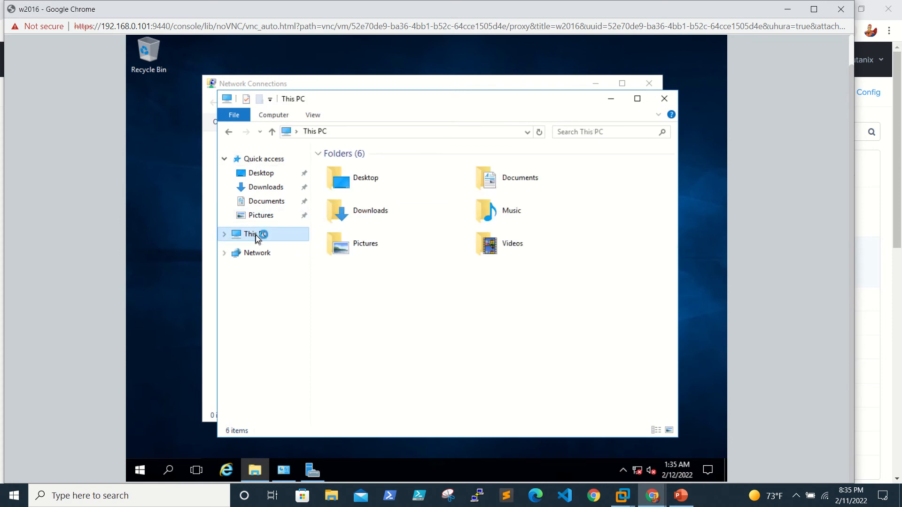
{"action": "right_click", "coordinate": [514, 291]}
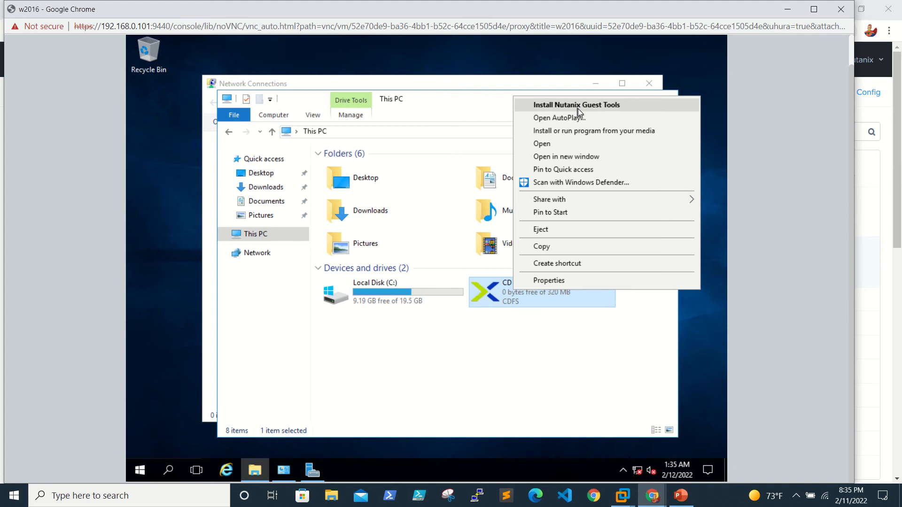
Install Nutanix Guest Tools with the license accepted, then minimize the console.
{"action": "left_click", "coordinate": [578, 107]}
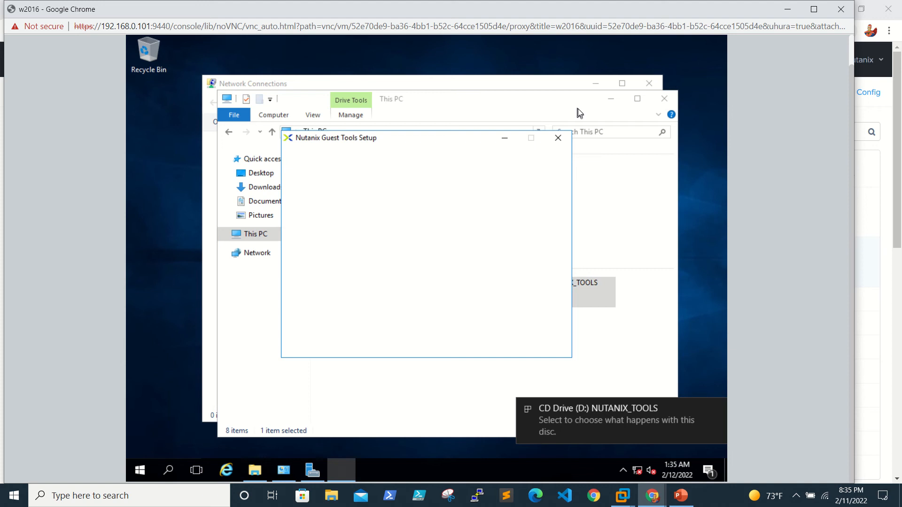
{"action": "left_click", "coordinate": [424, 328]}
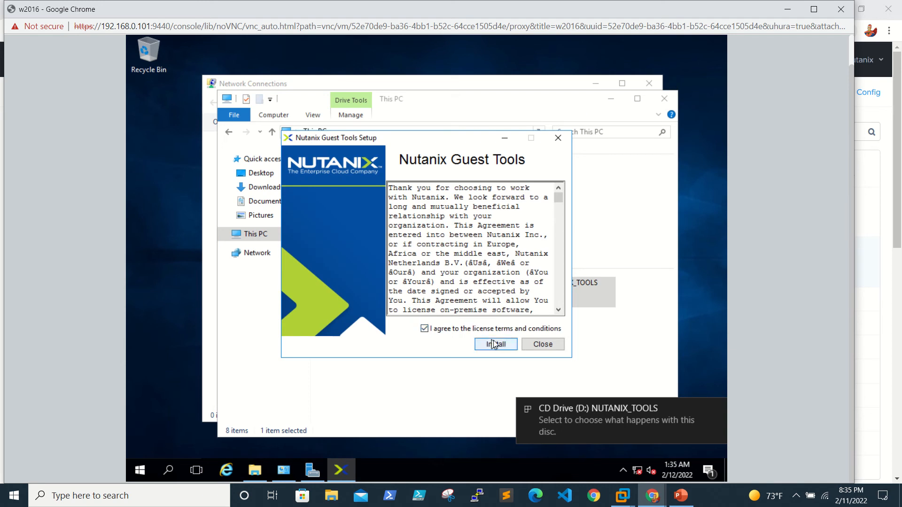
{"action": "left_click", "coordinate": [494, 344]}
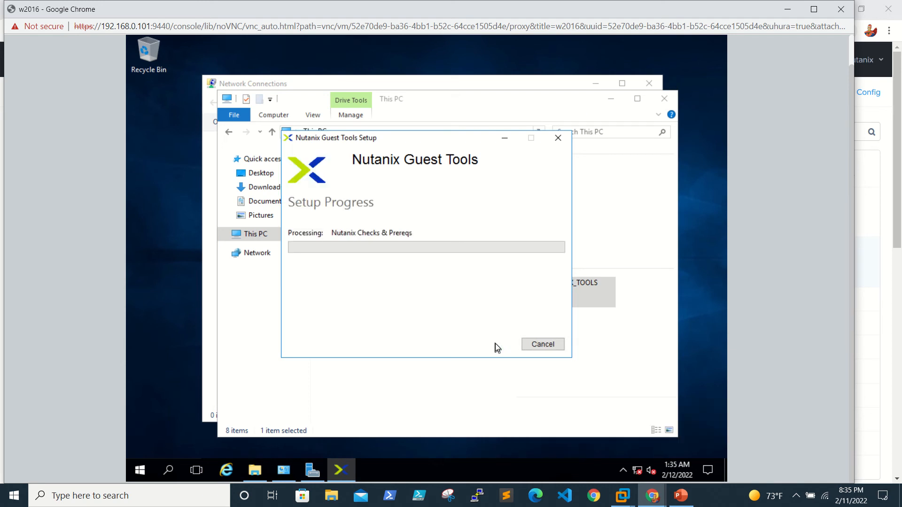
{"action": "left_click", "coordinate": [785, 15]}
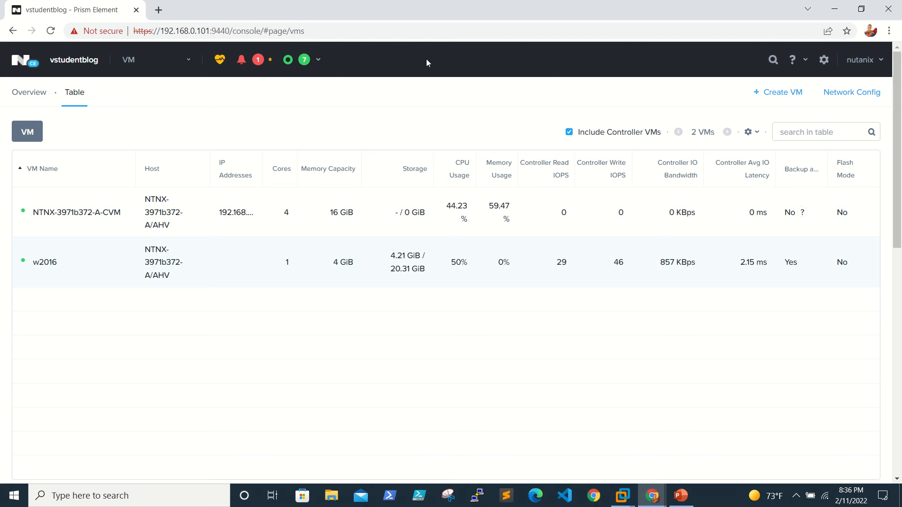
{"action": "left_click", "coordinate": [15, 69]}
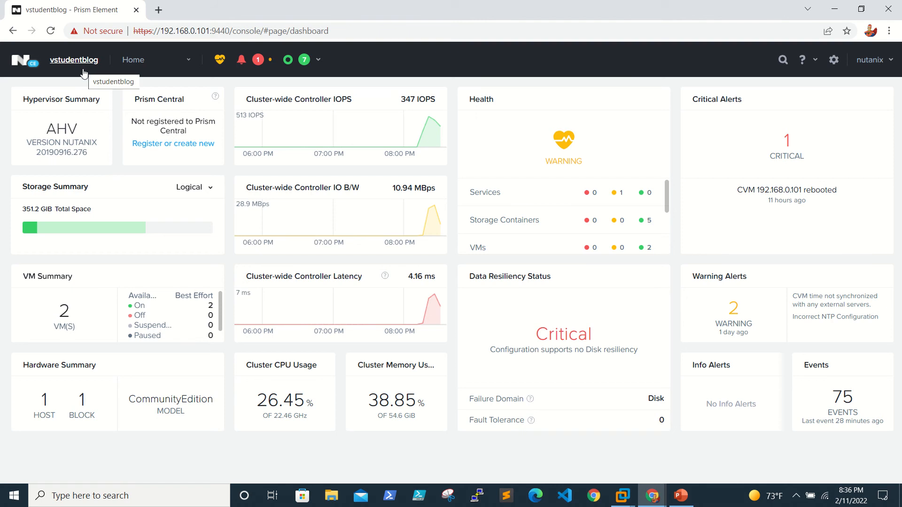
{"action": "left_click", "coordinate": [168, 70]}
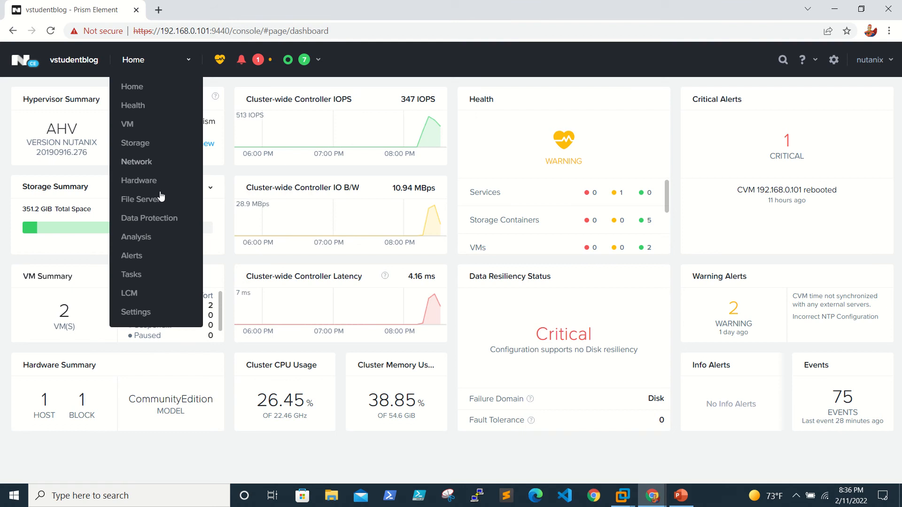
{"action": "left_click", "coordinate": [147, 130]}
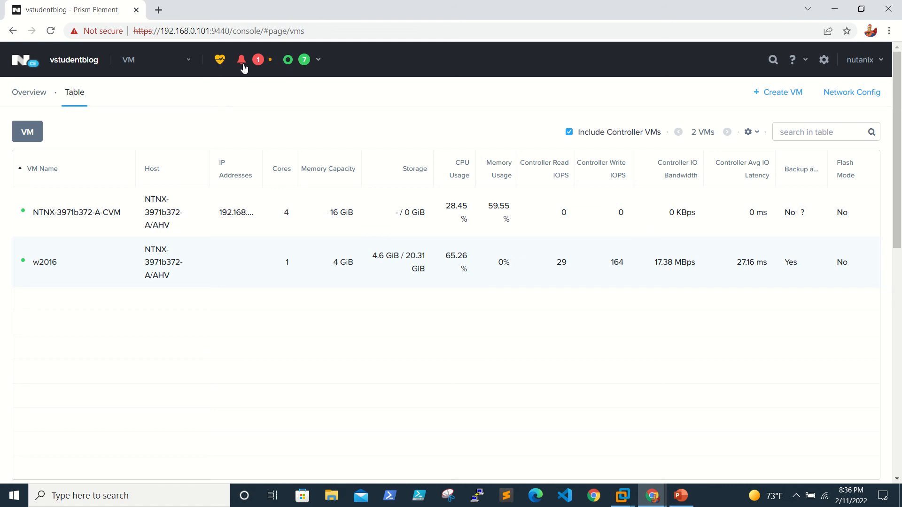
Review recent alerts and the Recent Tasks list showing all seven tasks at 100%.
{"action": "mouse_move", "coordinate": [252, 67]}
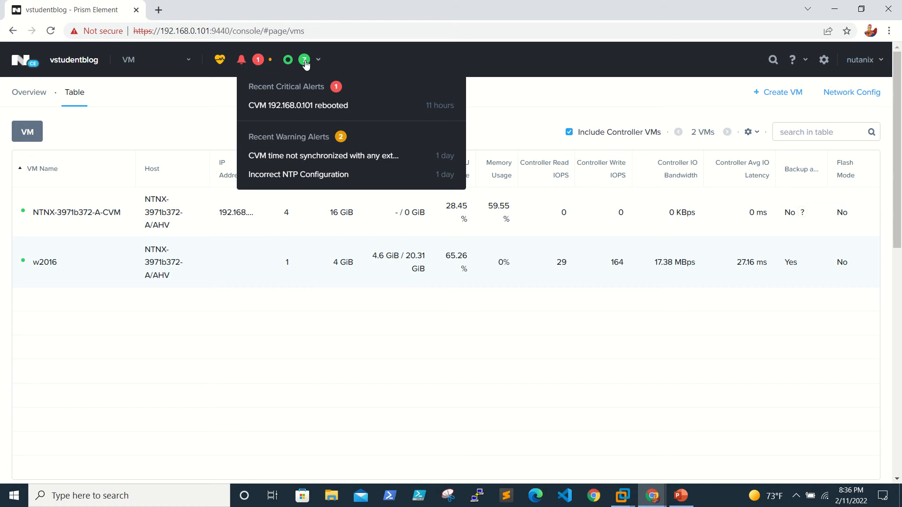
{"action": "mouse_move", "coordinate": [306, 65]}
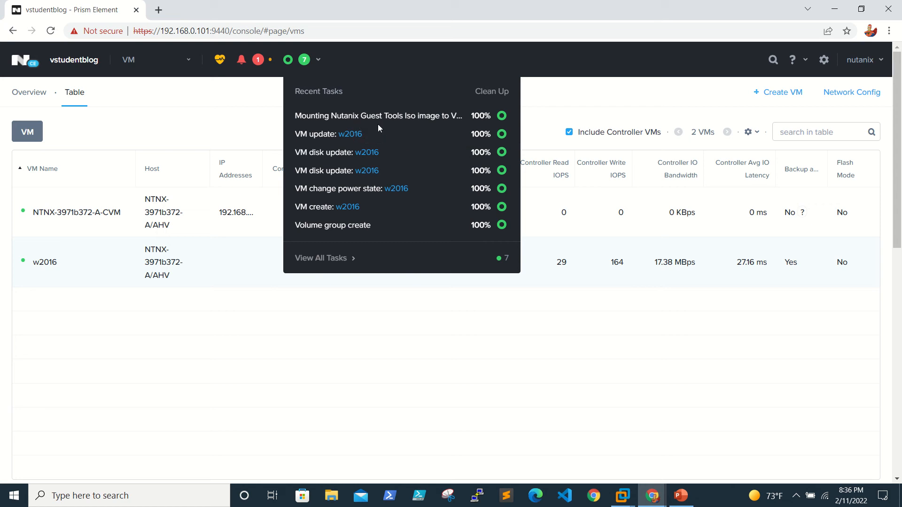
{"action": "left_click", "coordinate": [410, 63]}
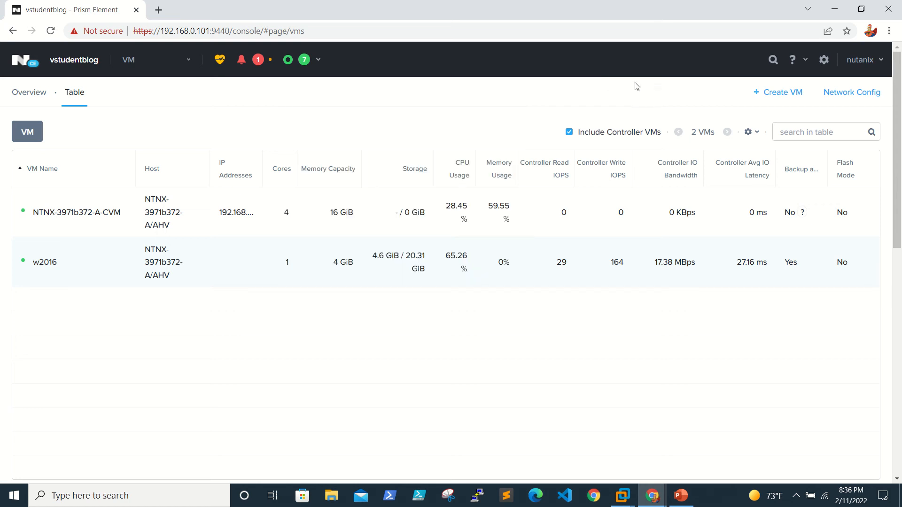
{"action": "left_click", "coordinate": [773, 60]}
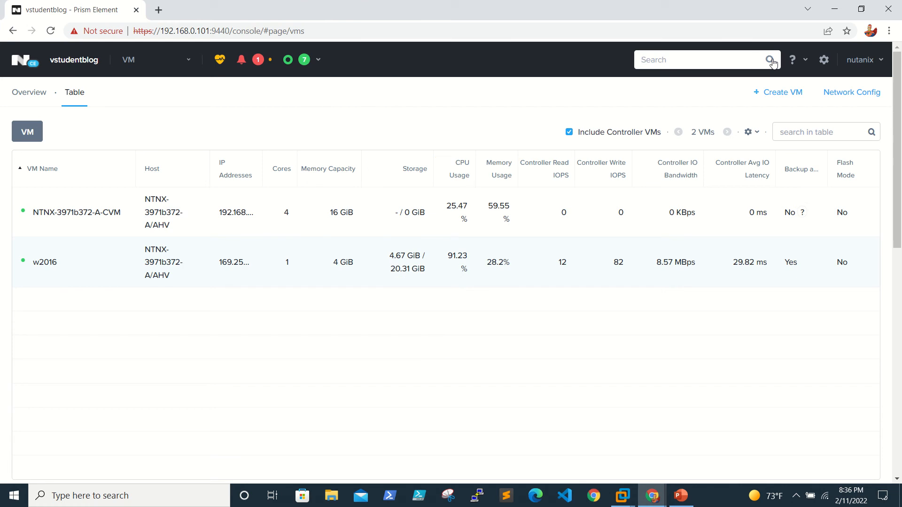
{"action": "type", "text": "srtrog"}
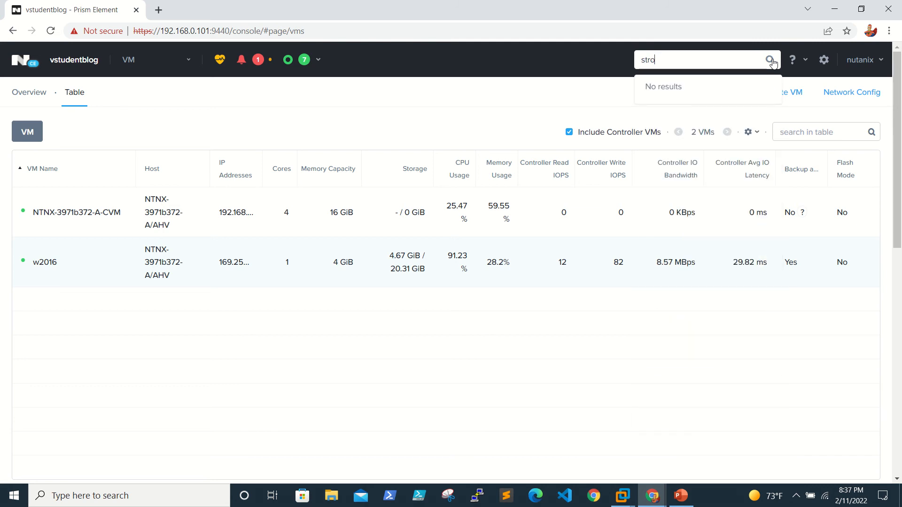
{"action": "key", "text": "BackSpace"}
{"action": "key", "text": "BackSpace"}
{"action": "type", "text": "orage"}
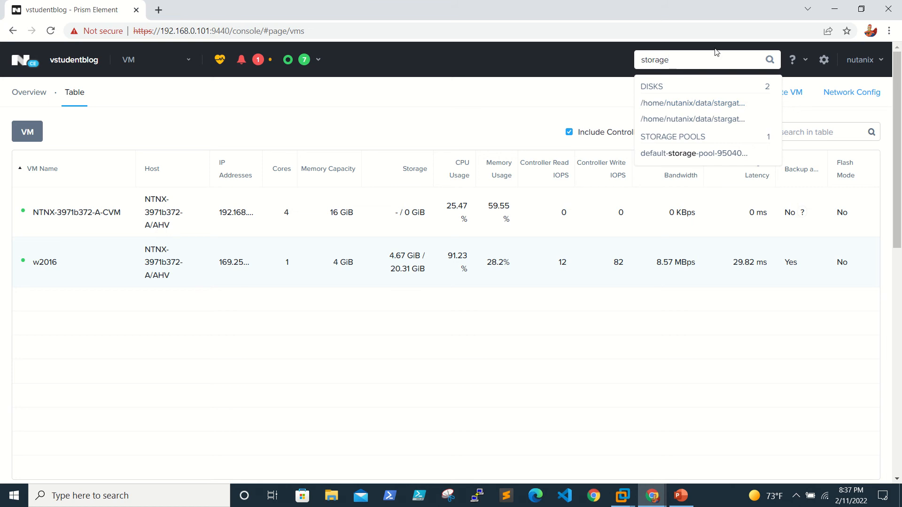
{"action": "key", "text": "ctrl+a"}
{"action": "key", "text": "BackSpace"}
{"action": "type", "text": "v"}
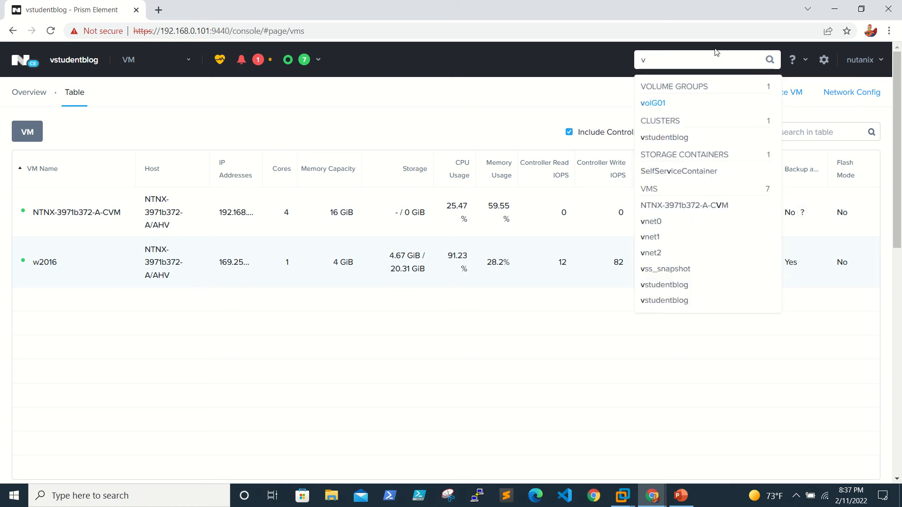
{"action": "key", "text": "BackSpace"}
{"action": "key", "text": "BackSpace"}
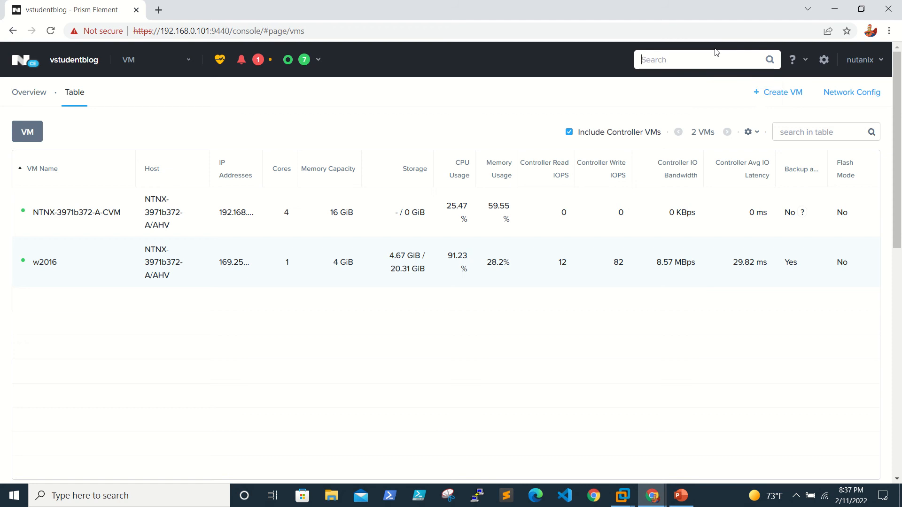
{"action": "type", "text": "w201"}
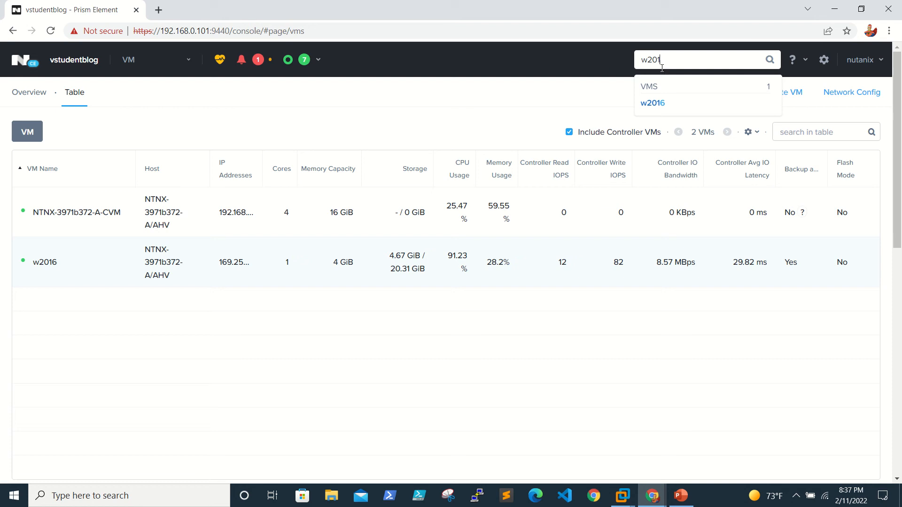
{"action": "key", "text": "BackSpace"}
{"action": "key", "text": "BackSpace"}
{"action": "key", "text": "BackSpace"}
{"action": "key", "text": "BackSpace"}
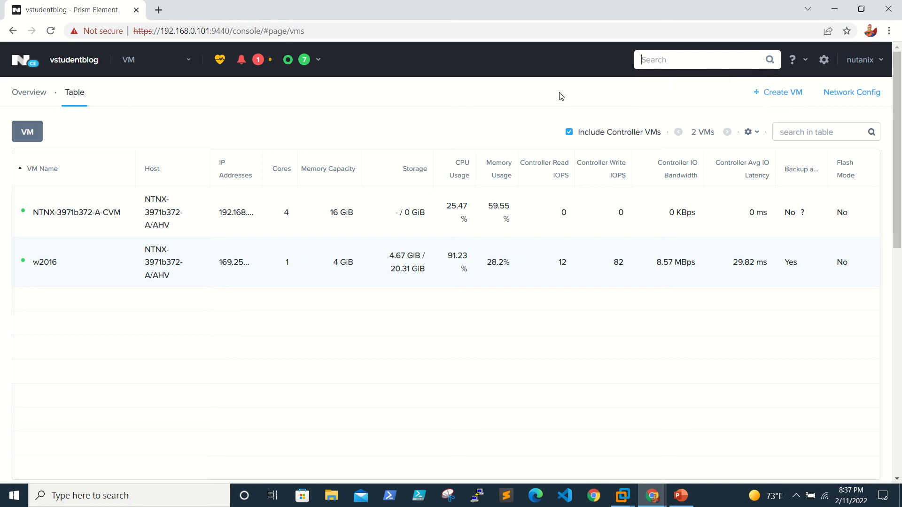
{"action": "left_click", "coordinate": [563, 72]}
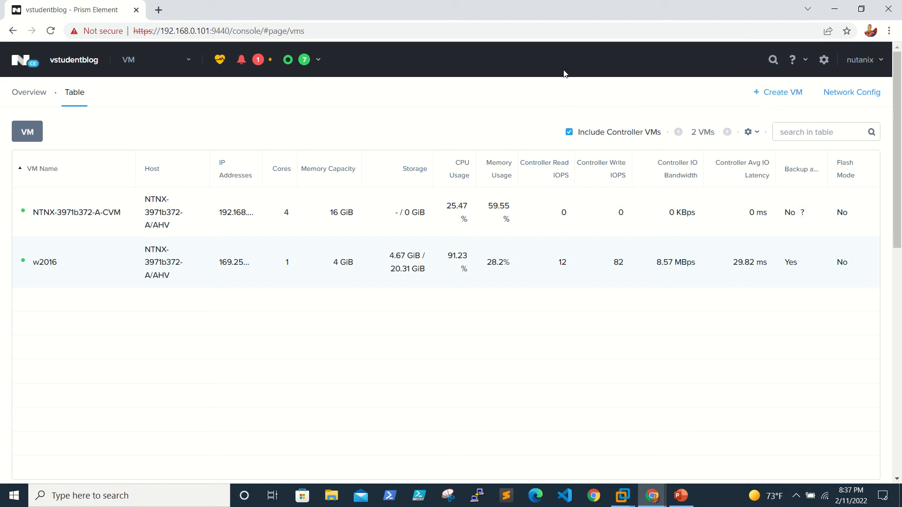
Browse the help and nutanix user menus, then open cluster Settings from the gear icon.
{"action": "left_click", "coordinate": [805, 61]}
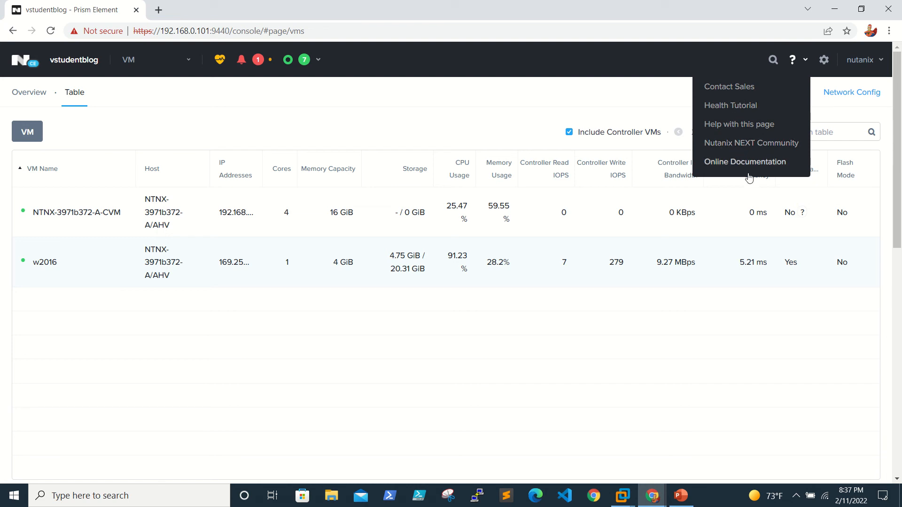
{"action": "left_click", "coordinate": [881, 60]}
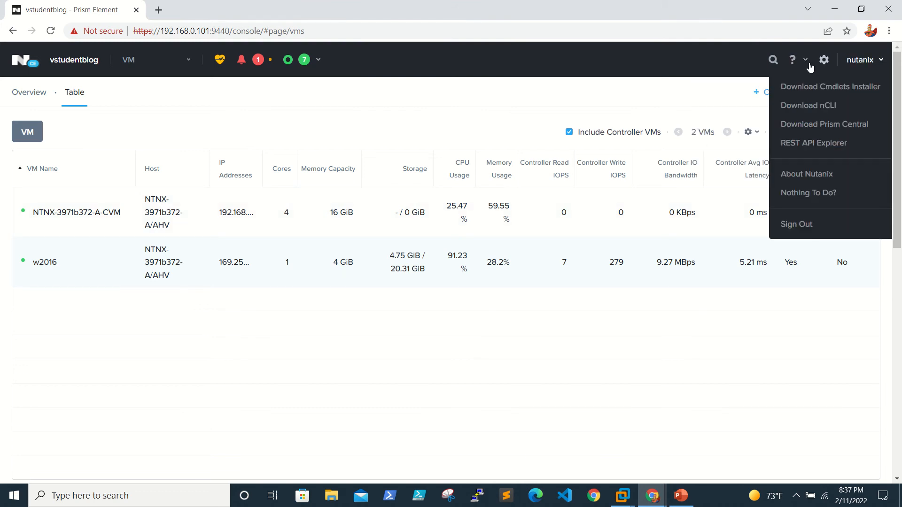
{"action": "left_click", "coordinate": [726, 55]}
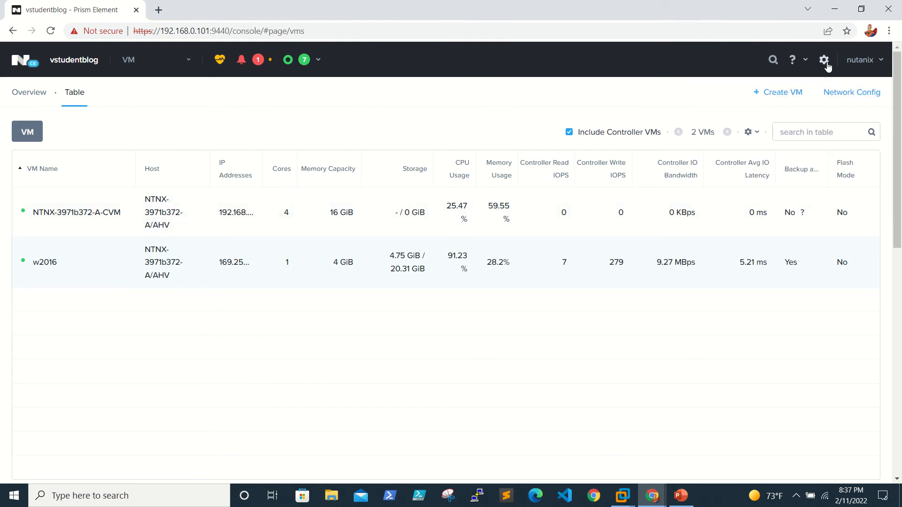
{"action": "left_click", "coordinate": [806, 61]}
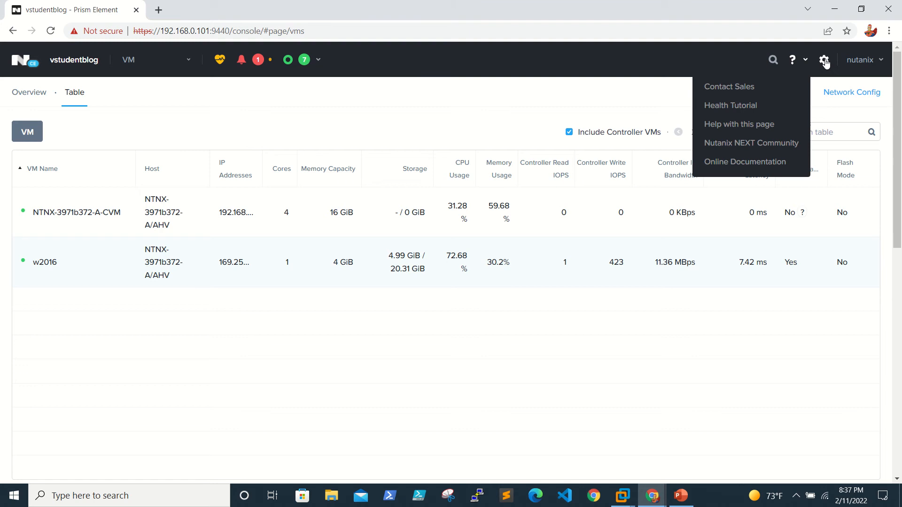
{"action": "left_click", "coordinate": [825, 62]}
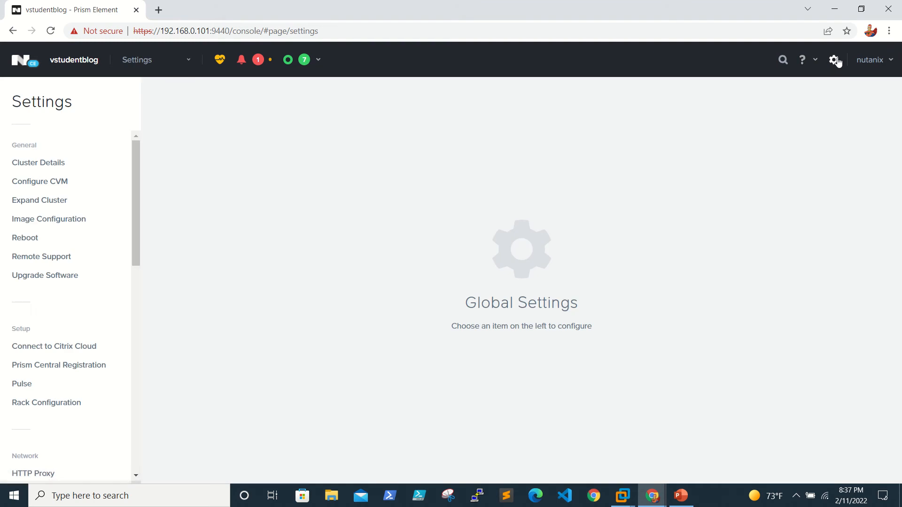
Go from Home back to Settings and open the UI Settings page under Appearance.
{"action": "left_click", "coordinate": [178, 62]}
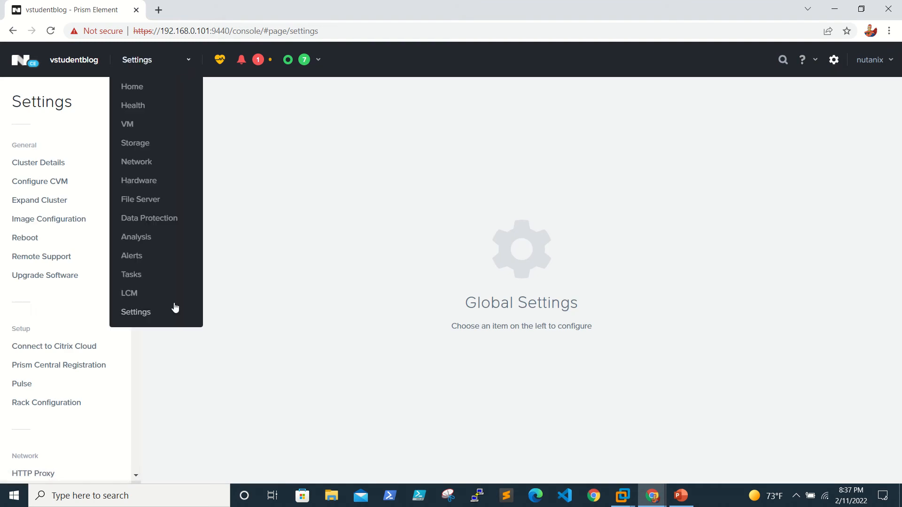
{"action": "left_click", "coordinate": [152, 315]}
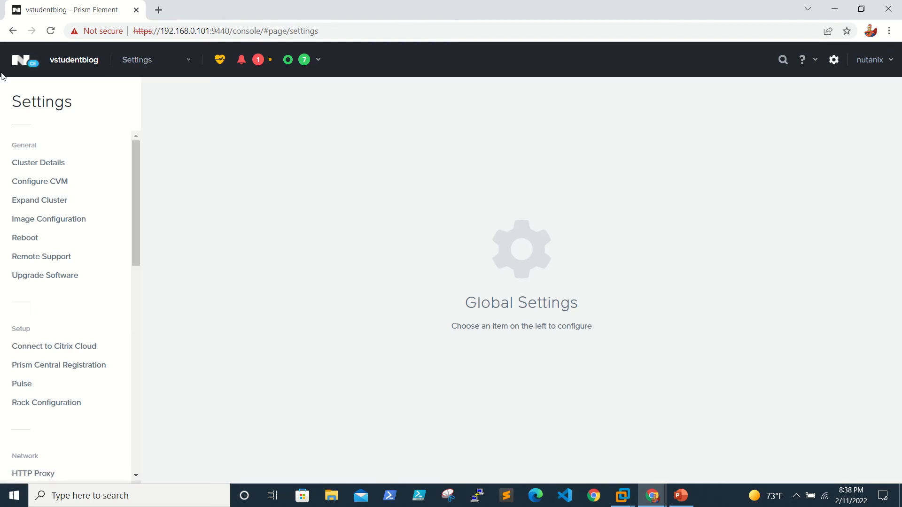
{"action": "left_click", "coordinate": [19, 63]}
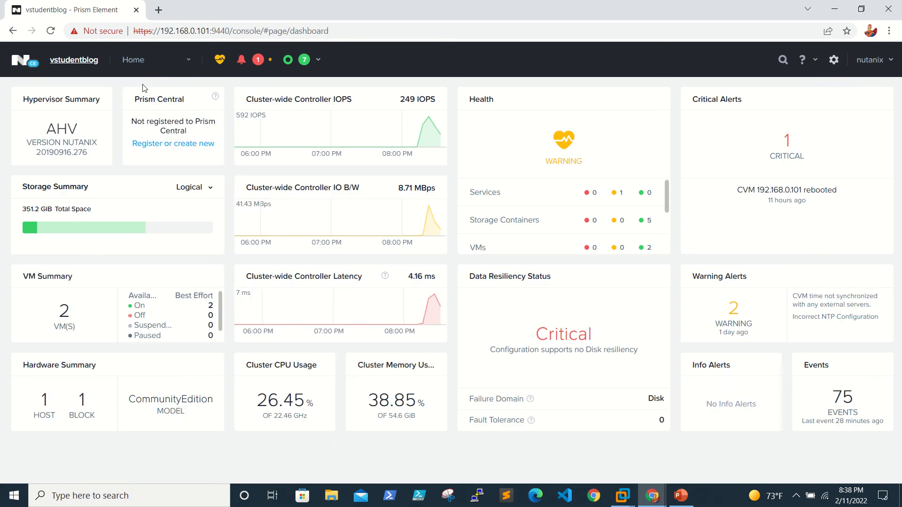
{"action": "left_click", "coordinate": [833, 61]}
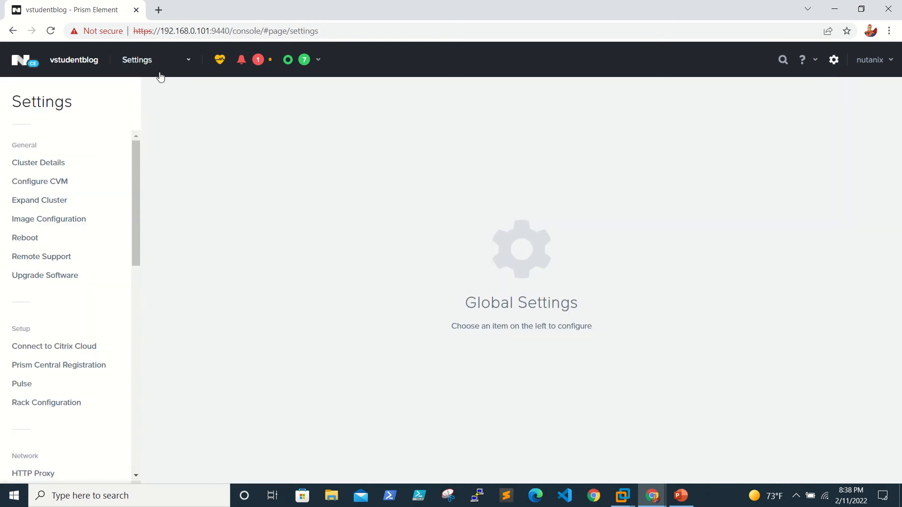
{"action": "scroll", "coordinate": [139, 167], "scroll_direction": "down", "scroll_amount": 2}
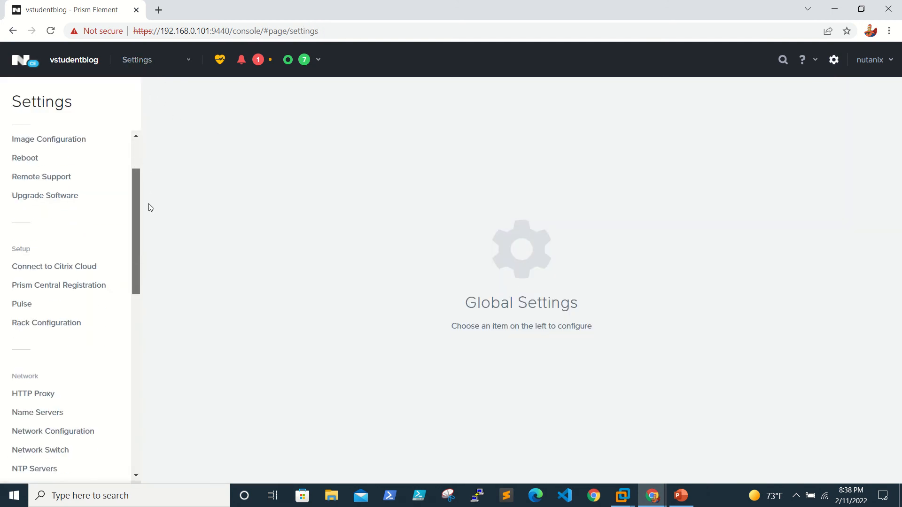
{"action": "left_click_drag", "start_coordinate": [150, 208], "coordinate": [154, 395]}
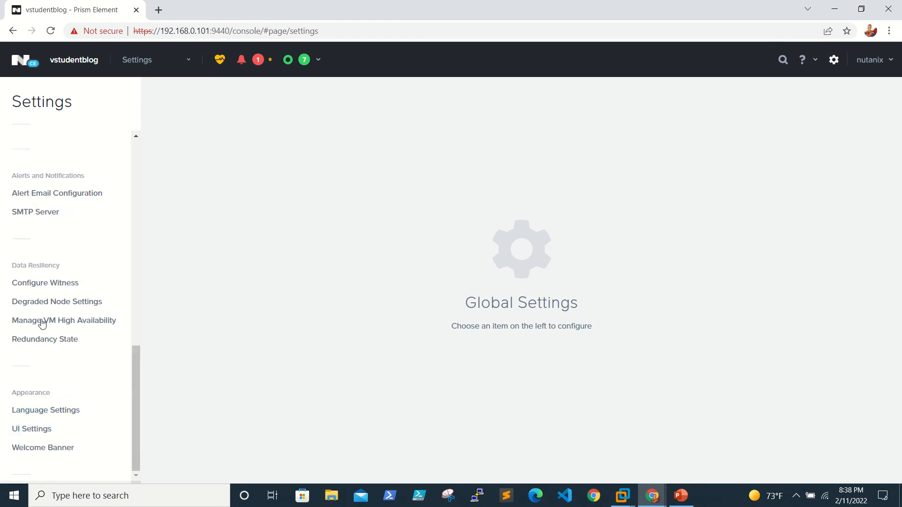
{"action": "left_click", "coordinate": [33, 429]}
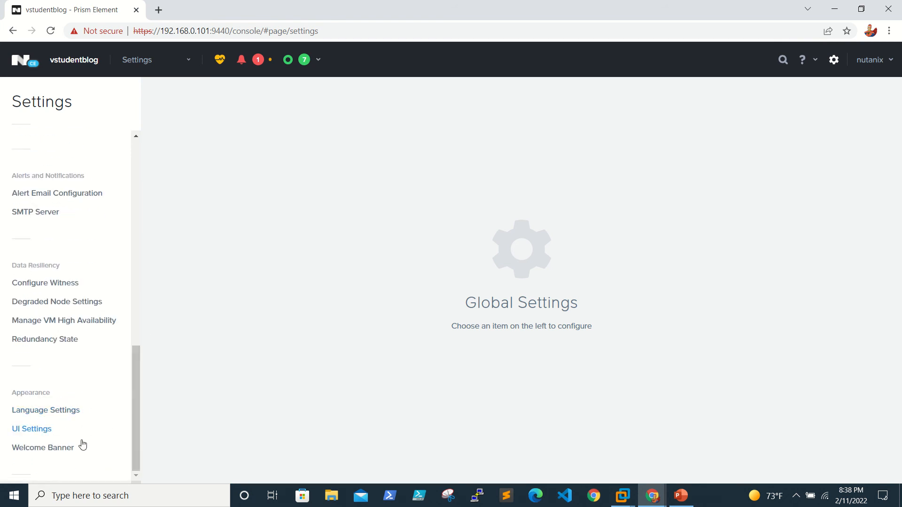
{"action": "left_click", "coordinate": [31, 429]}
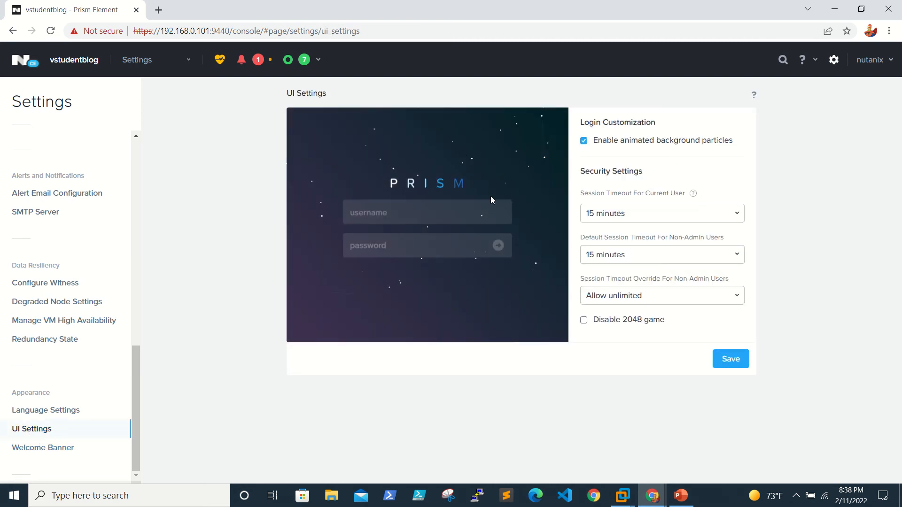
Disable animated login particles, set current-user and non-admin timeouts to 30 minutes, and save.
{"action": "left_click", "coordinate": [584, 141]}
{"action": "left_click", "coordinate": [621, 215]}
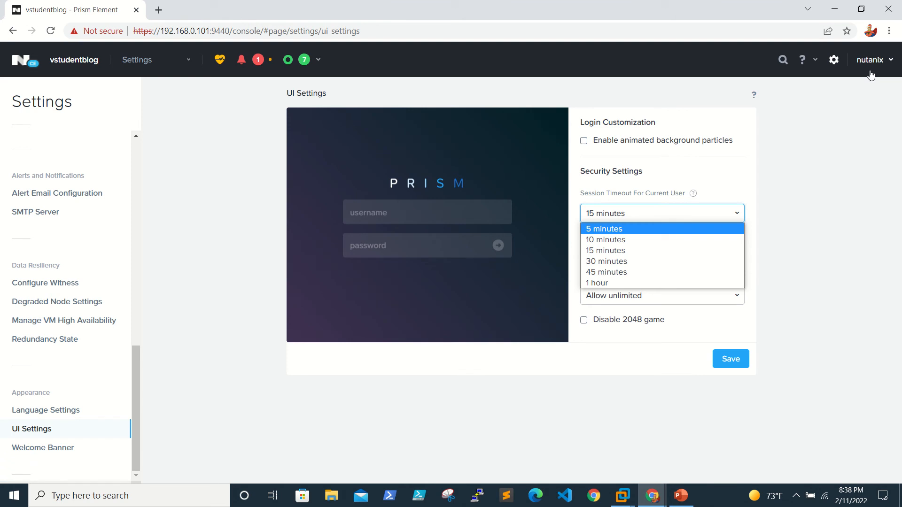
{"action": "left_click", "coordinate": [621, 261]}
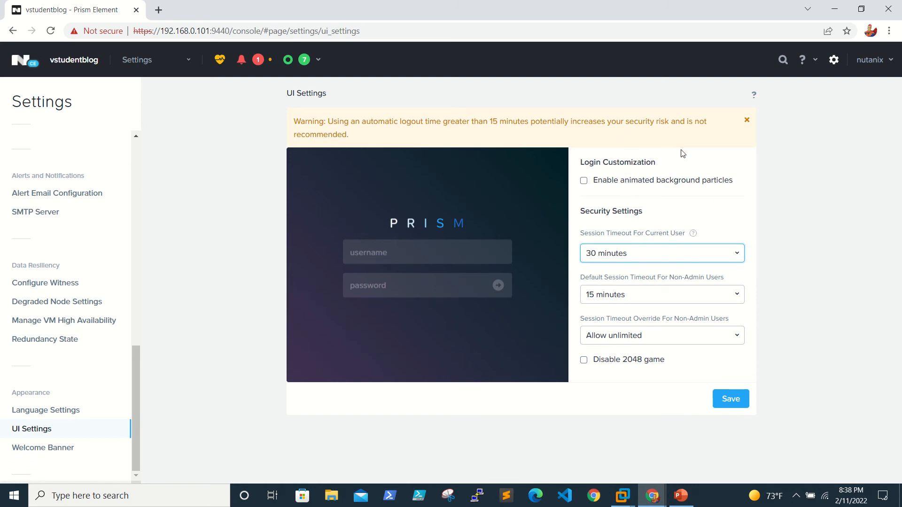
{"action": "left_click", "coordinate": [633, 298]}
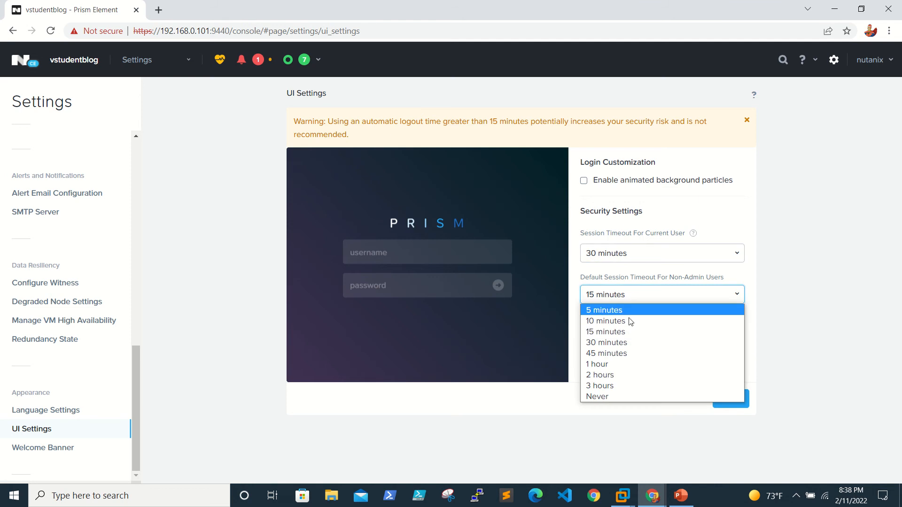
{"action": "left_click", "coordinate": [622, 346]}
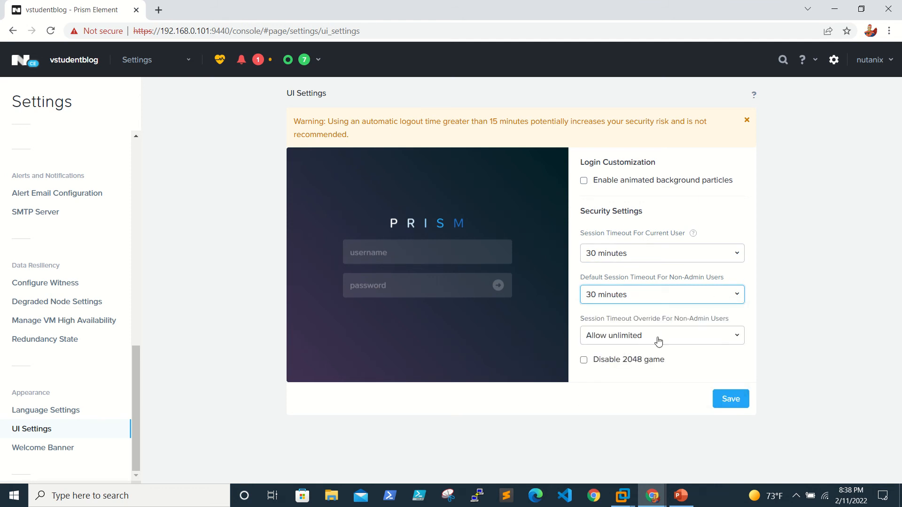
{"action": "left_click", "coordinate": [729, 402]}
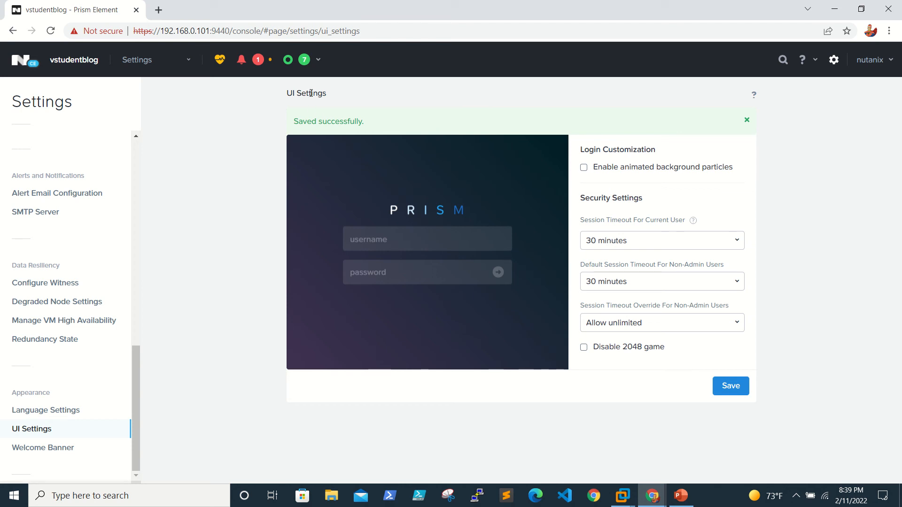
{"action": "left_click_drag", "start_coordinate": [311, 93], "coordinate": [658, 150]}
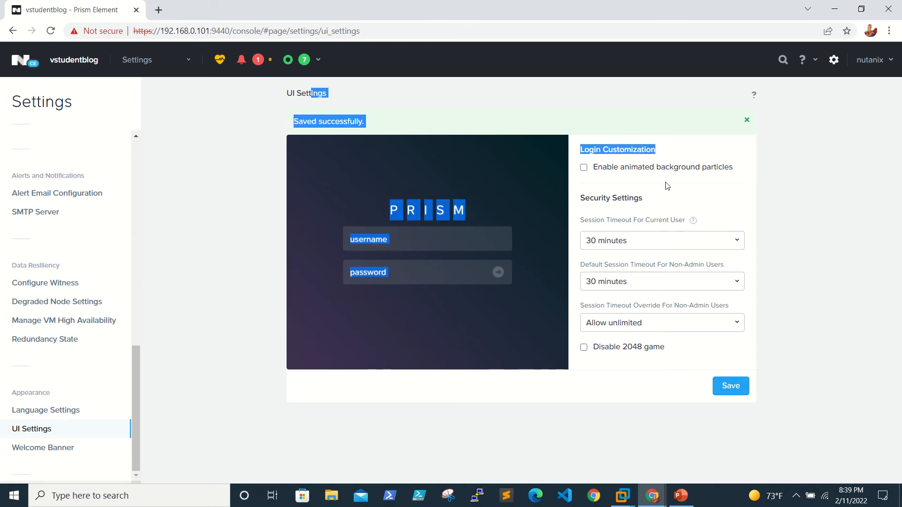
{"action": "left_click", "coordinate": [479, 113]}
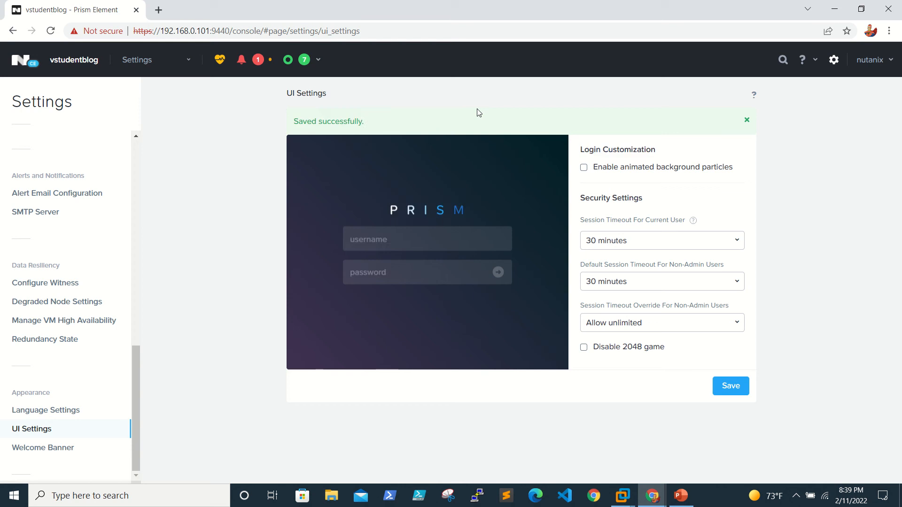
Preview the orange, blue, green and slate blue login screen themes.
{"action": "triple_click", "coordinate": [308, 94]}
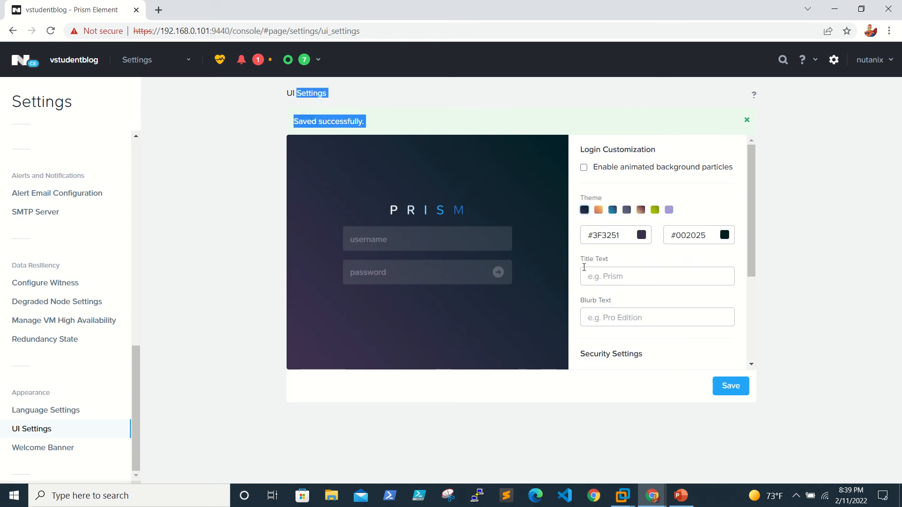
{"action": "left_click", "coordinate": [830, 216]}
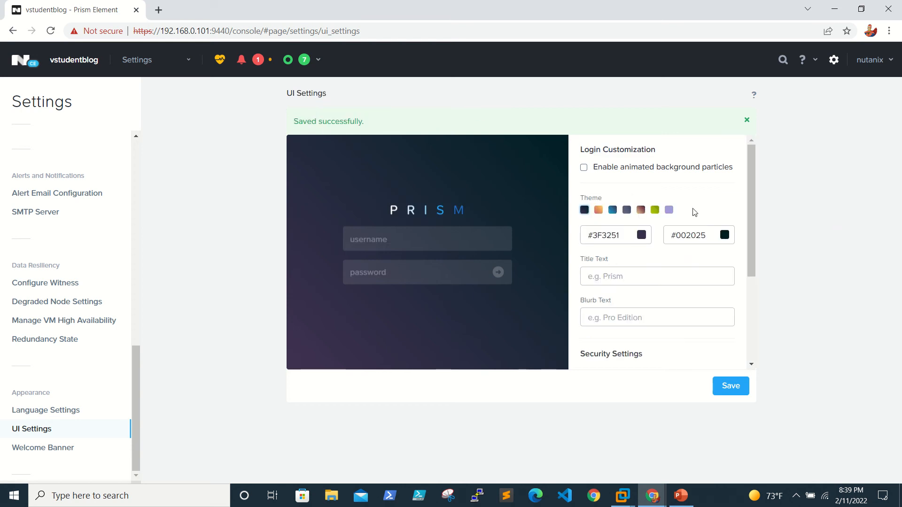
{"action": "left_click", "coordinate": [599, 210]}
{"action": "left_click", "coordinate": [613, 211]}
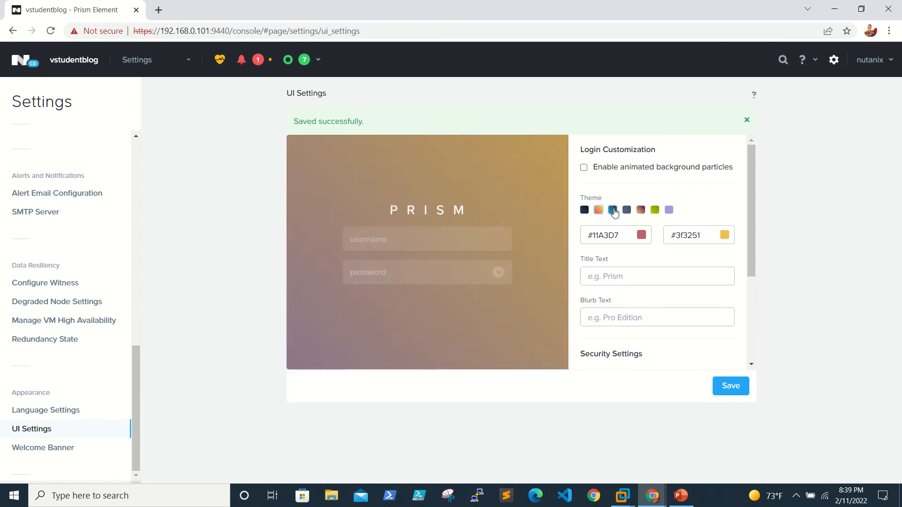
{"action": "left_click", "coordinate": [655, 211]}
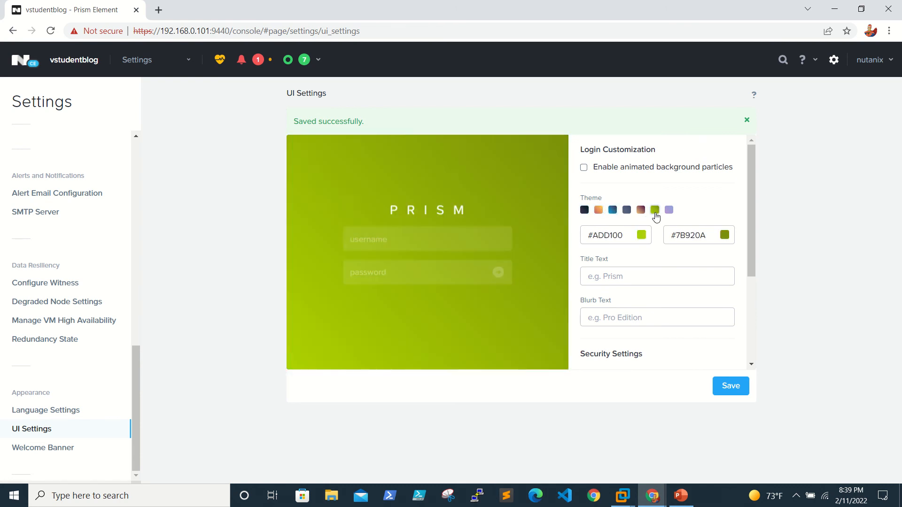
{"action": "left_click", "coordinate": [627, 211]}
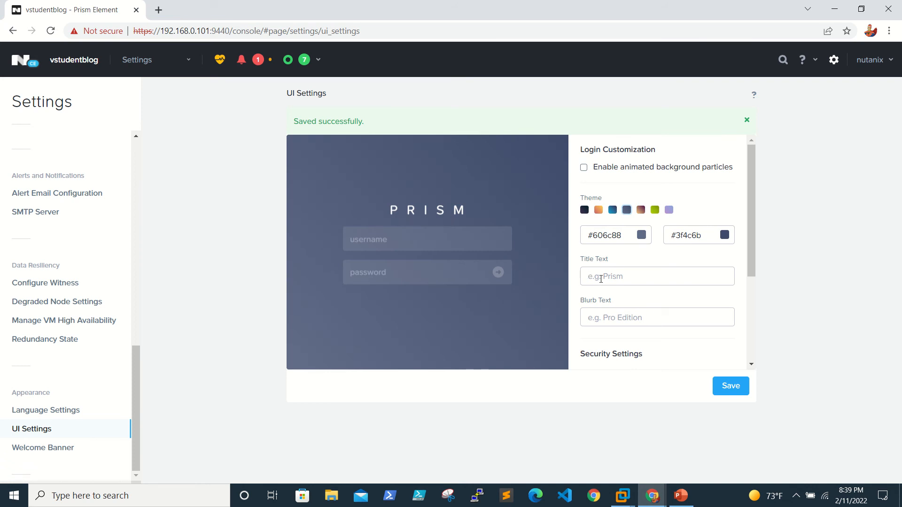
Enter login title 'Prism Element' and blurb 'vstudentblog'.
{"action": "type", "text": "Prism"}
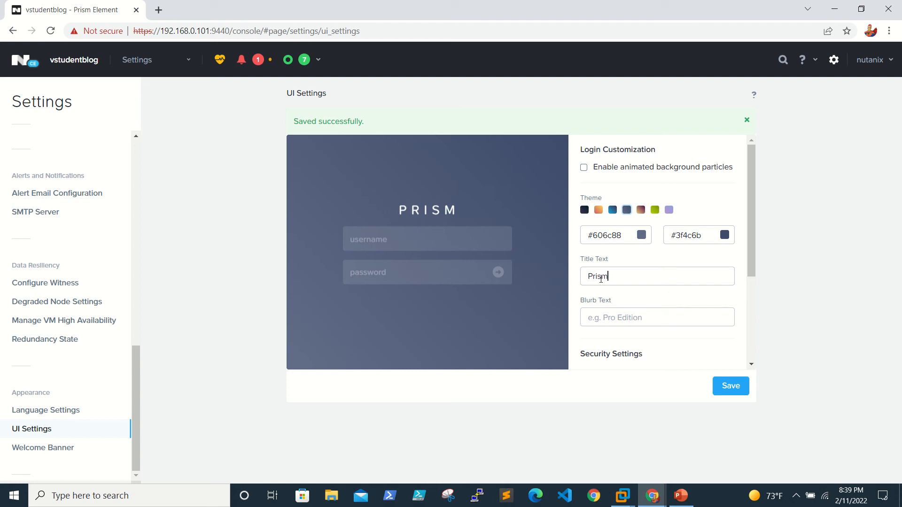
{"action": "type", "text": " Ele"}
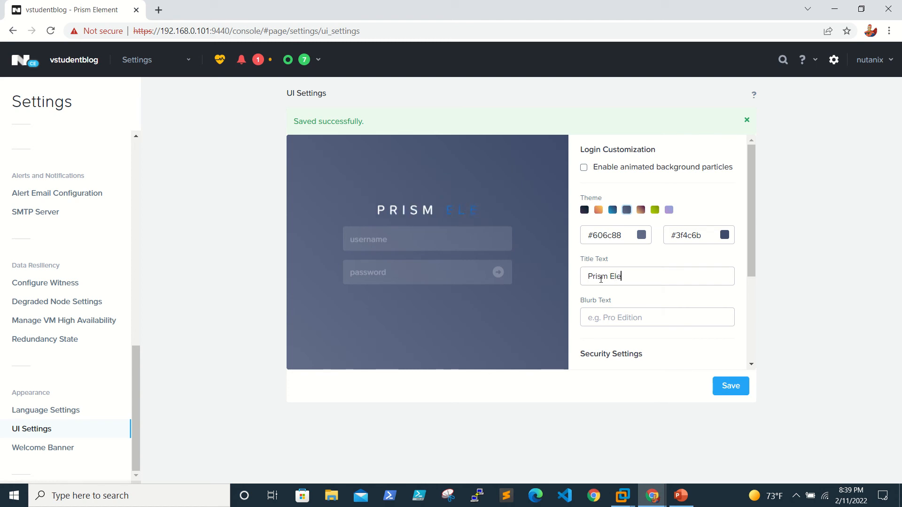
{"action": "type", "text": "ment"}
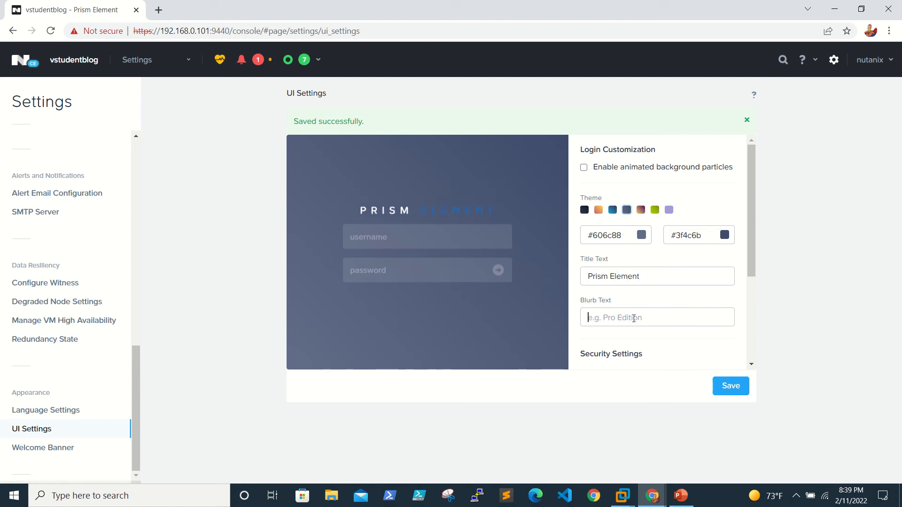
{"action": "type", "text": "Pro"}
{"action": "key", "text": "BackSpace"}
{"action": "key", "text": "BackSpace"}
{"action": "key", "text": "BackSpace"}
{"action": "type", "text": "Pro"}
{"action": "key", "text": "BackSpace"}
{"action": "key", "text": "BackSpace"}
{"action": "key", "text": "BackSpace"}
{"action": "type", "text": "Pro"}
{"action": "key", "text": "BackSpace"}
{"action": "key", "text": "BackSpace"}
{"action": "key", "text": "BackSpace"}
{"action": "type", "text": "vstudentblog"}
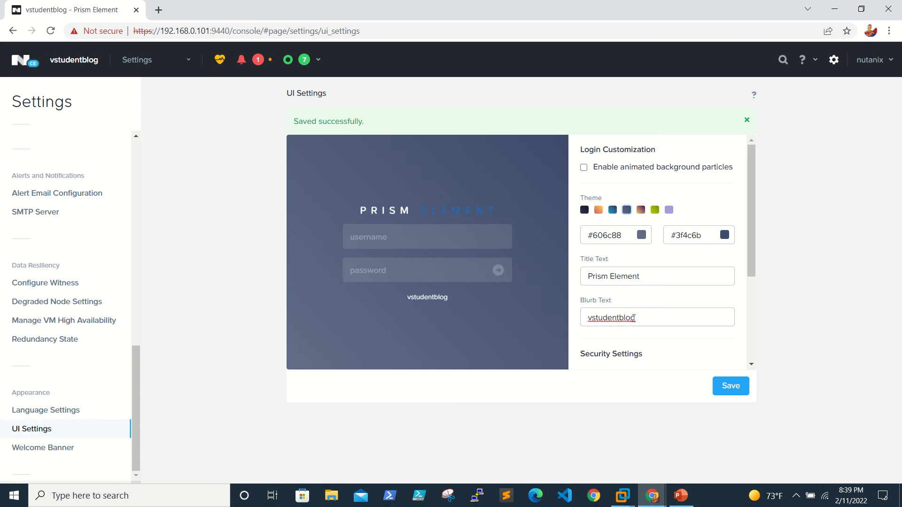
Save the login customization and go to the Welcome Banner settings.
{"action": "scroll", "coordinate": [633, 316], "scroll_direction": "down", "scroll_amount": 3}
{"action": "scroll", "coordinate": [648, 322], "scroll_direction": "up", "scroll_amount": 1}
{"action": "scroll", "coordinate": [648, 322], "scroll_direction": "down", "scroll_amount": 1}
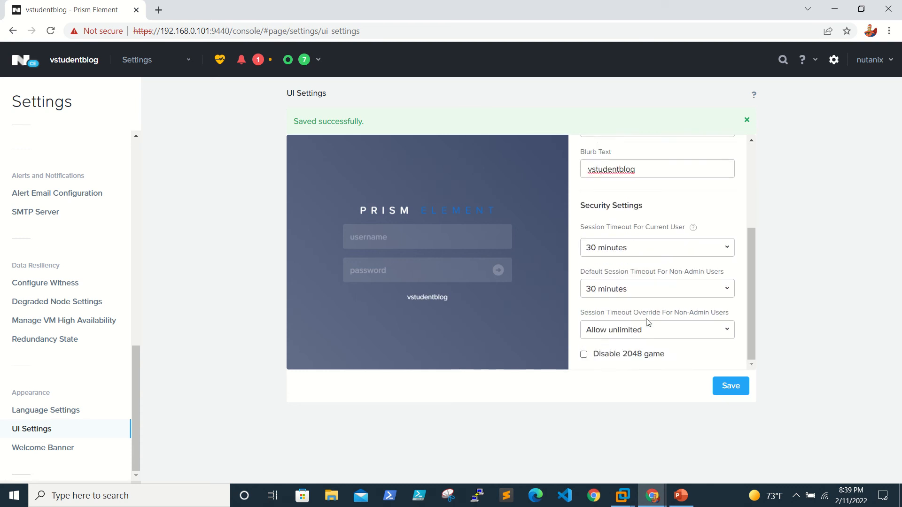
{"action": "scroll", "coordinate": [647, 320], "scroll_direction": "up", "scroll_amount": 5}
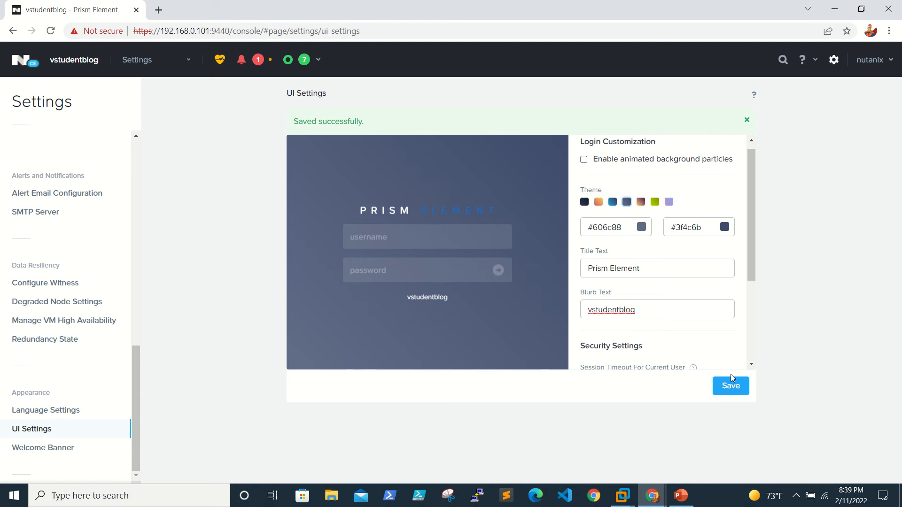
{"action": "scroll", "coordinate": [723, 302], "scroll_direction": "up", "scroll_amount": 1}
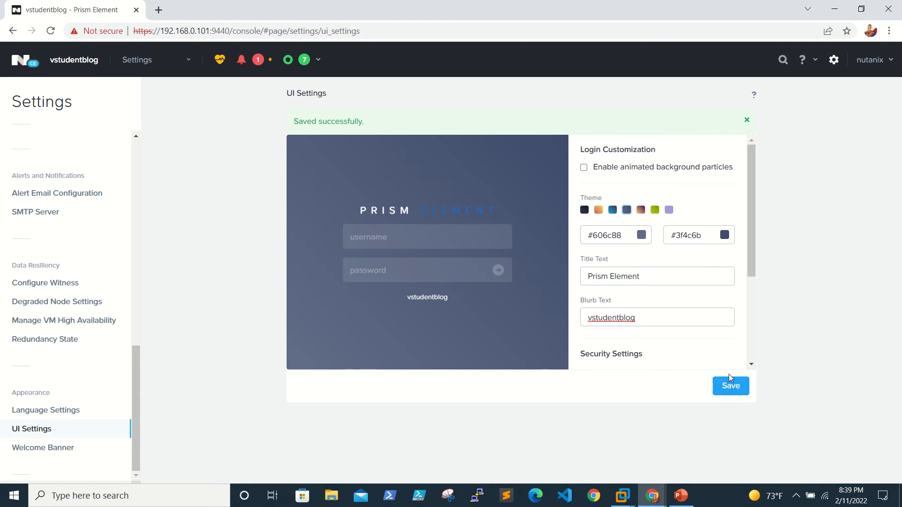
{"action": "left_click", "coordinate": [729, 389]}
{"action": "left_click", "coordinate": [24, 450]}
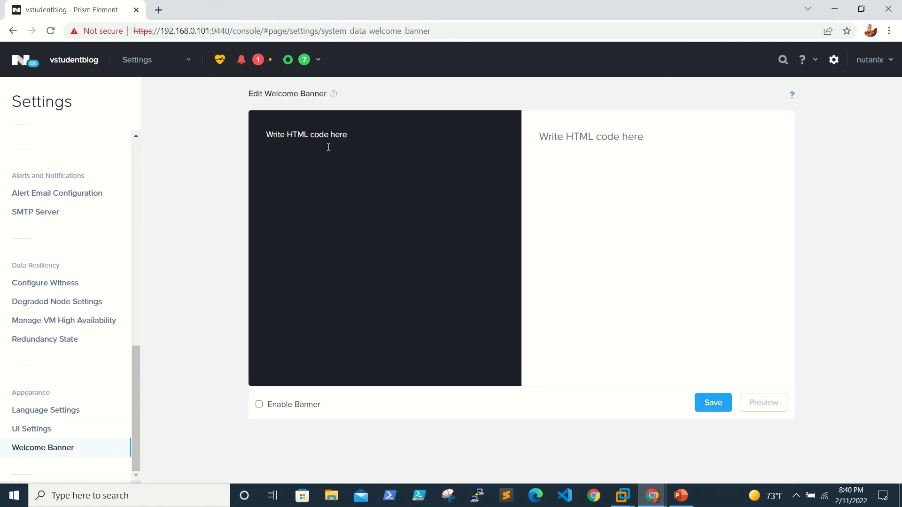
Replace the banner placeholder with 'Welcome to vStudentblog', enable the banner, and save it.
{"action": "left_click_drag", "start_coordinate": [364, 135], "coordinate": [119, 86]}
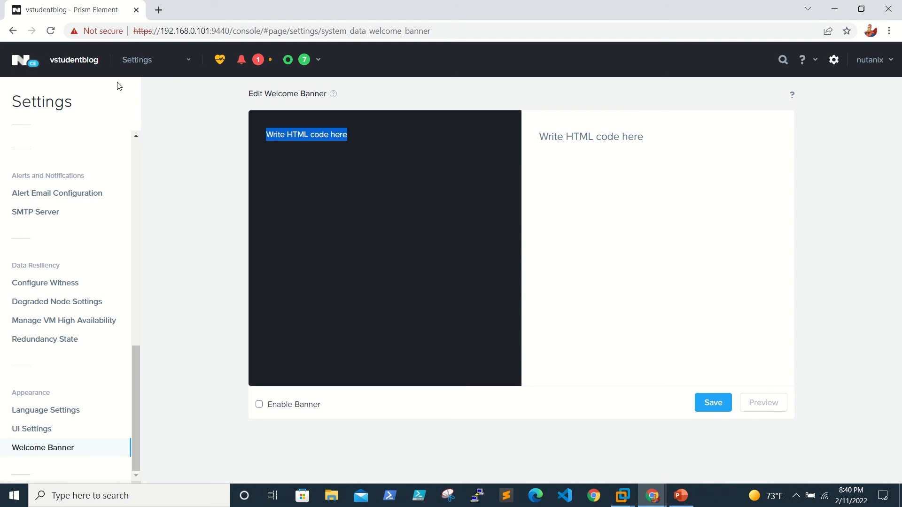
{"action": "type", "text": "Weld"}
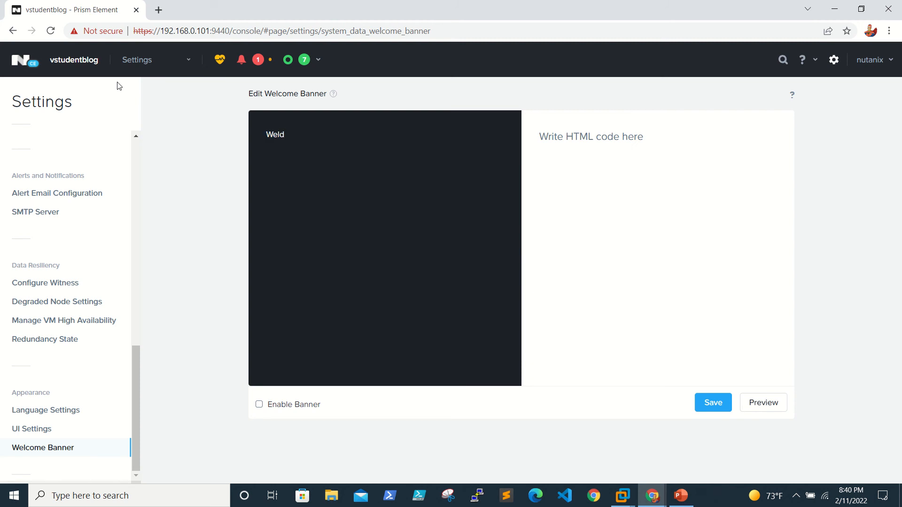
{"action": "key", "text": "BackSpace"}
{"action": "type", "text": "come to S"}
{"action": "key", "text": "BackSpace"}
{"action": "type", "text": "vStudentblog"}
{"action": "left_click", "coordinate": [259, 405]}
{"action": "left_click", "coordinate": [715, 407]}
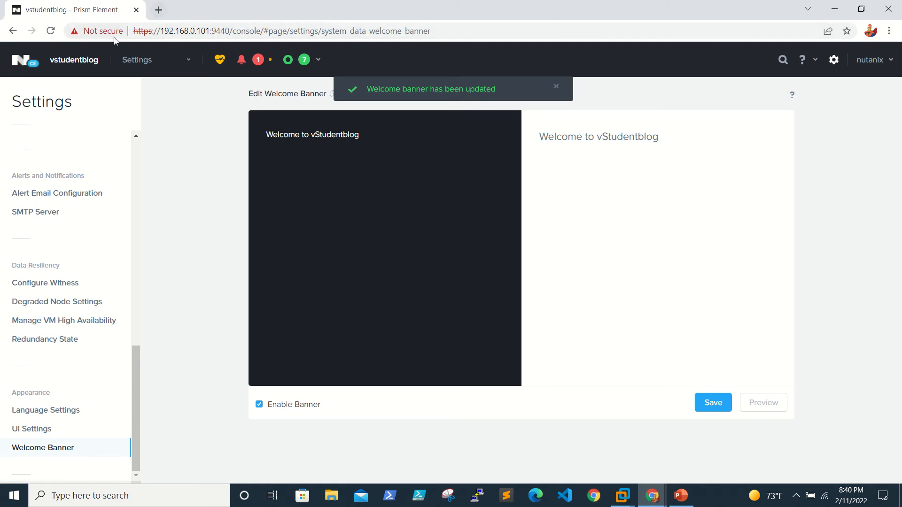
{"action": "left_click", "coordinate": [158, 8]}
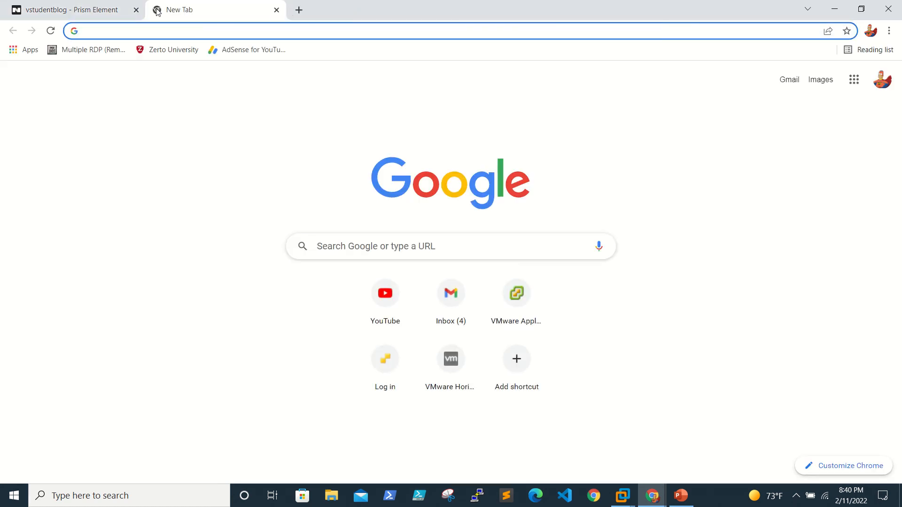
{"action": "type", "text": "htt"}
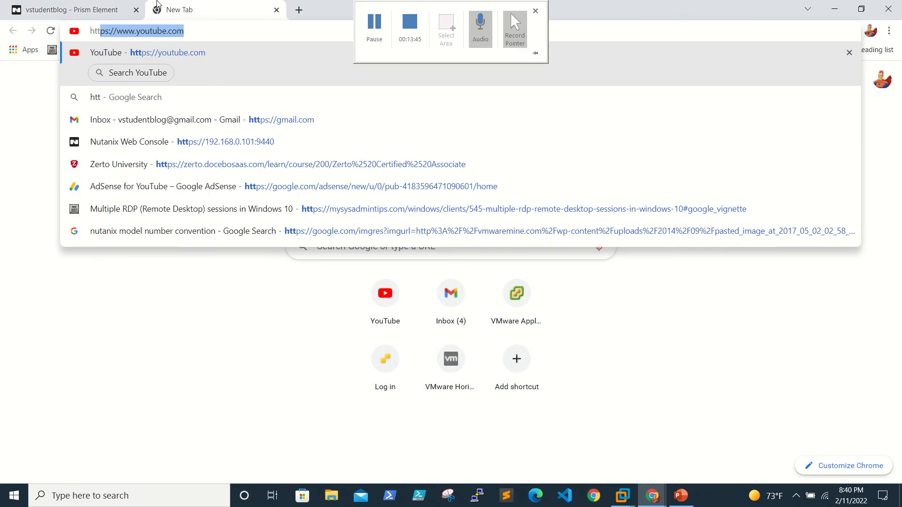
{"action": "type", "text": "ps://"}
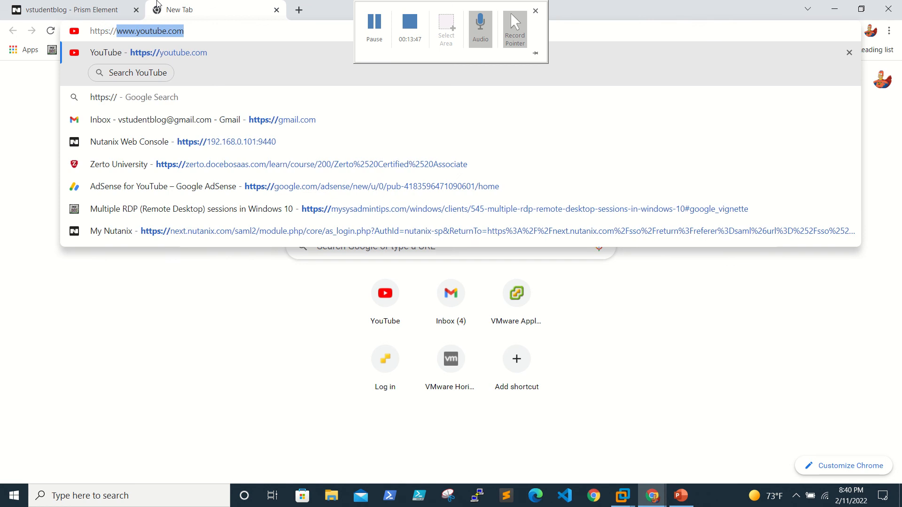
{"action": "type", "text": "vs"}
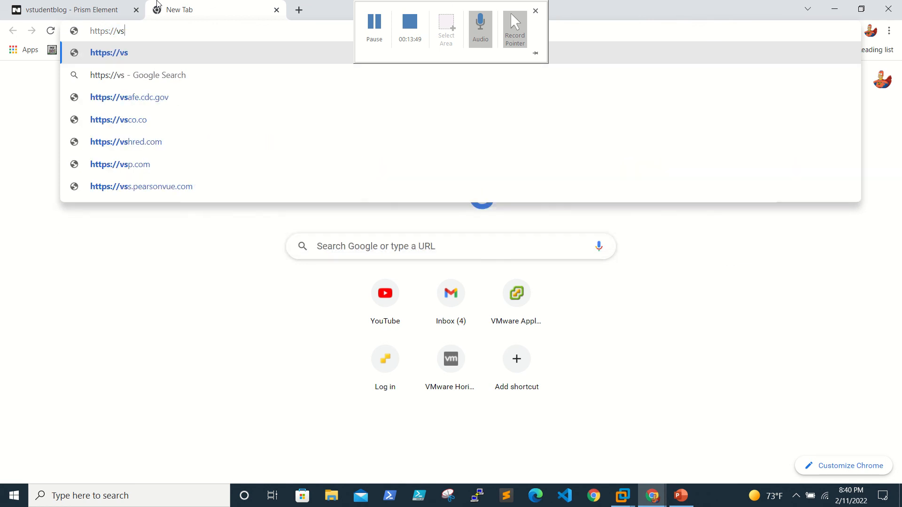
{"action": "type", "text": "tudentb"}
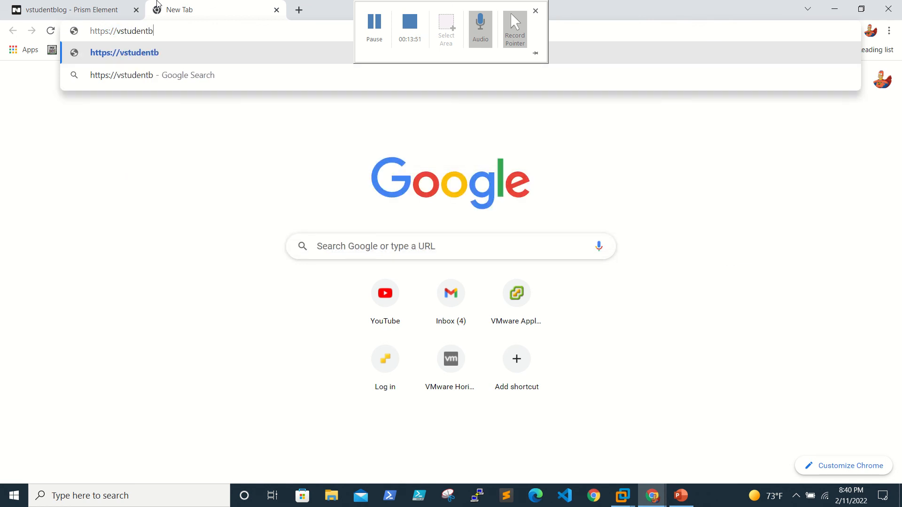
{"action": "type", "text": "log"}
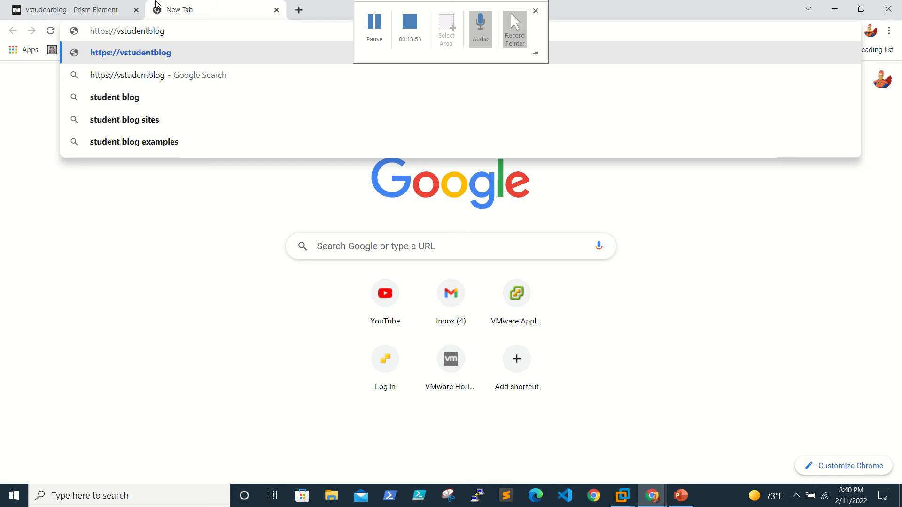
{"action": "type", "text": ".dc.com:"}
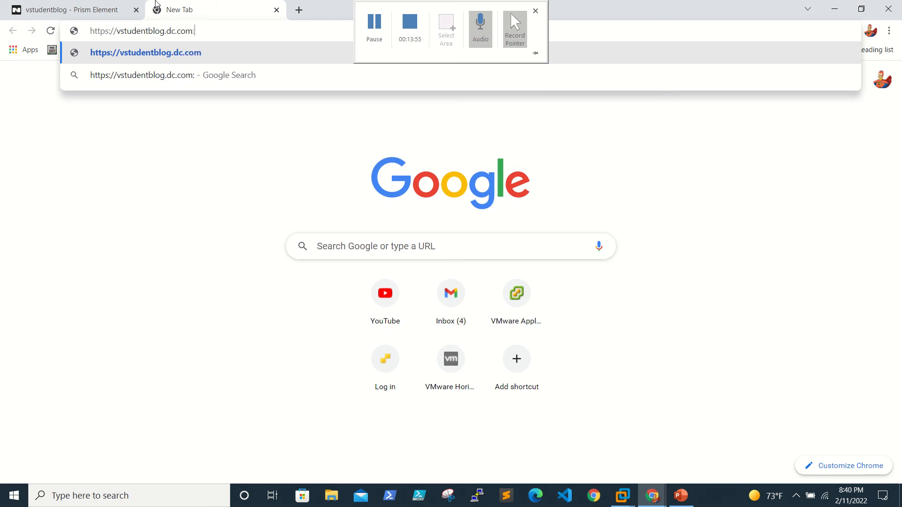
{"action": "type", "text": "9440"}
{"action": "key", "text": "Return"}
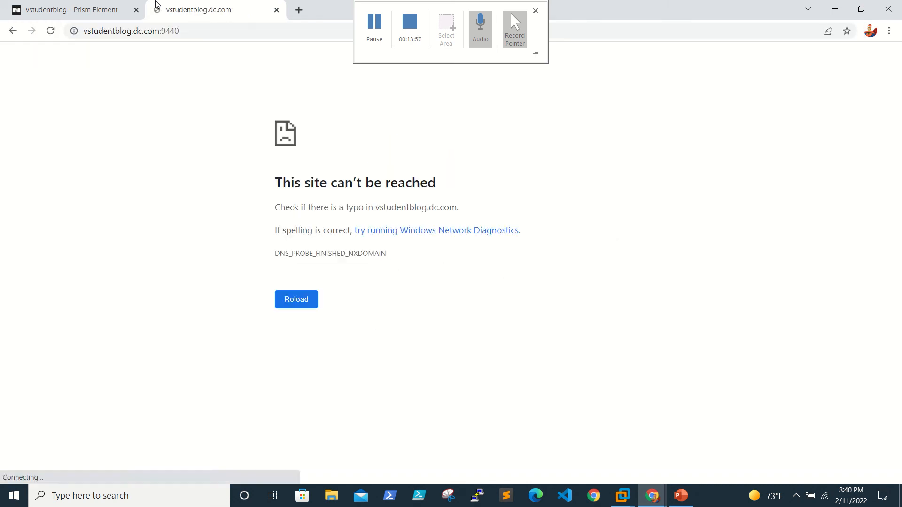
{"action": "left_click", "coordinate": [211, 29]}
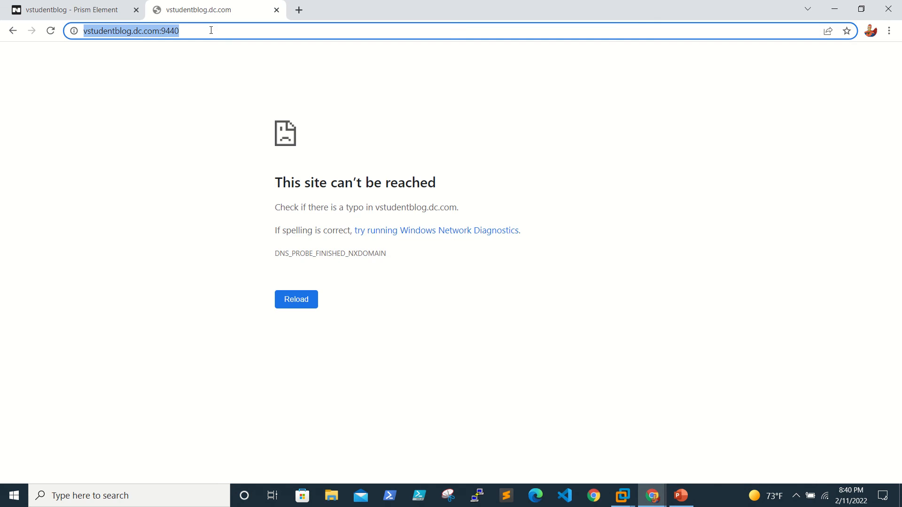
{"action": "key", "text": "Left"}
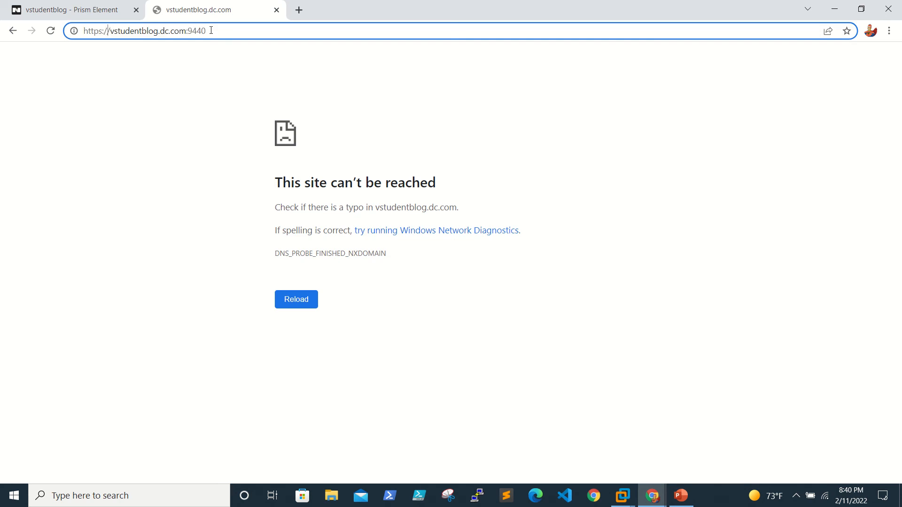
{"action": "key", "text": "Right"}
{"action": "key", "text": "Right"}
{"action": "key", "text": "Right"}
{"action": "key", "text": "Right"}
{"action": "key", "text": "Right"}
{"action": "key", "text": "Right"}
{"action": "key", "text": "Right"}
{"action": "key", "text": "Right"}
{"action": "key", "text": "Right"}
{"action": "key", "text": "Right"}
{"action": "key", "text": "Right"}
{"action": "key", "text": "Right"}
{"action": "key", "text": "BackSpace"}
{"action": "key", "text": "BackSpace"}
{"action": "key", "text": "BackSpace"}
{"action": "key", "text": "BackSpace"}
{"action": "key", "text": "BackSpace"}
{"action": "key", "text": "BackSpace"}
{"action": "key", "text": "BackSpace"}
{"action": "key", "text": "BackSpace"}
{"action": "key", "text": "BackSpace"}
{"action": "key", "text": "BackSpace"}
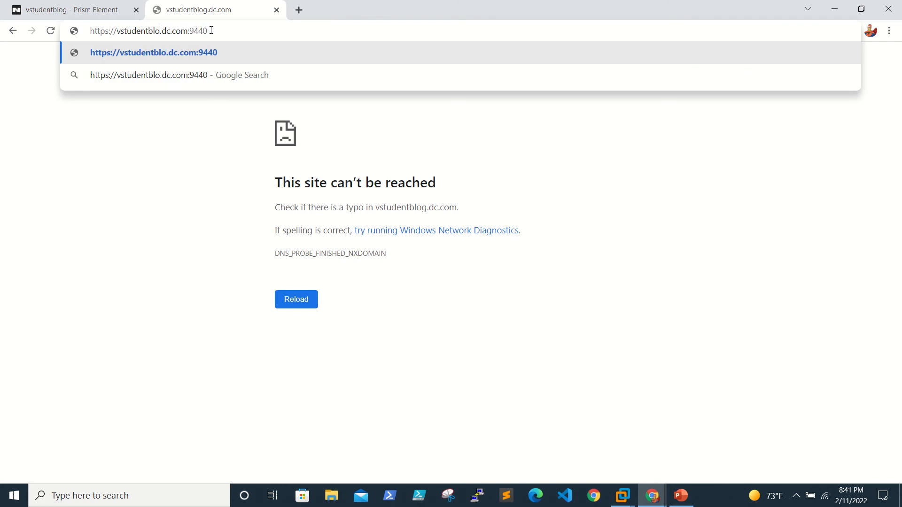
{"action": "key", "text": "BackSpace"}
{"action": "key", "text": "BackSpace"}
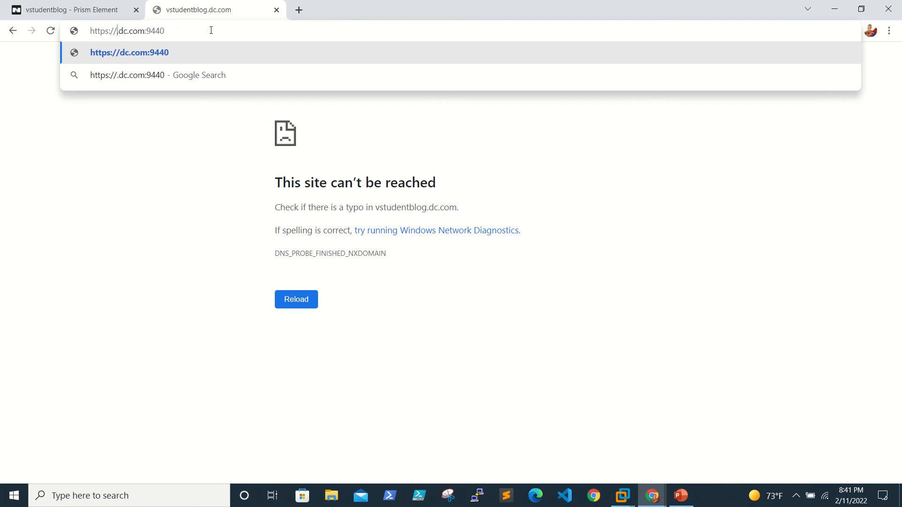
{"action": "type", "text": "192.168"}
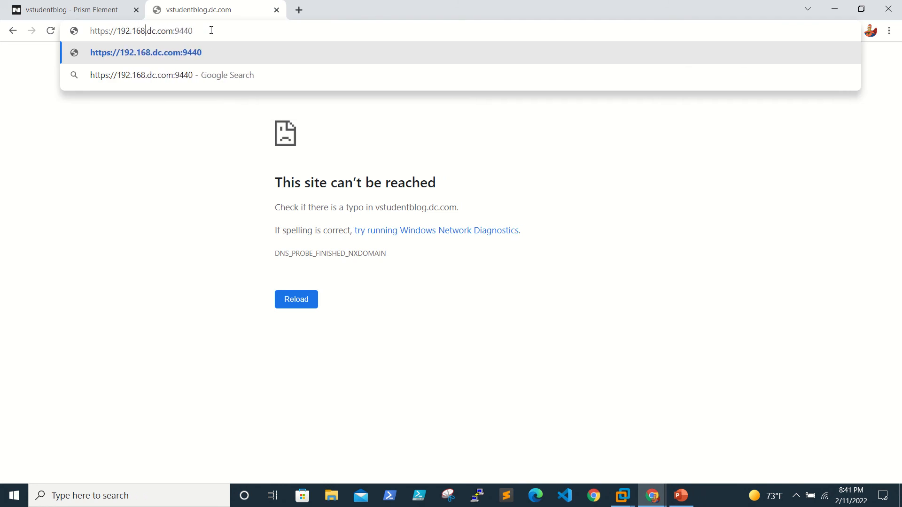
{"action": "type", "text": ".0.102"}
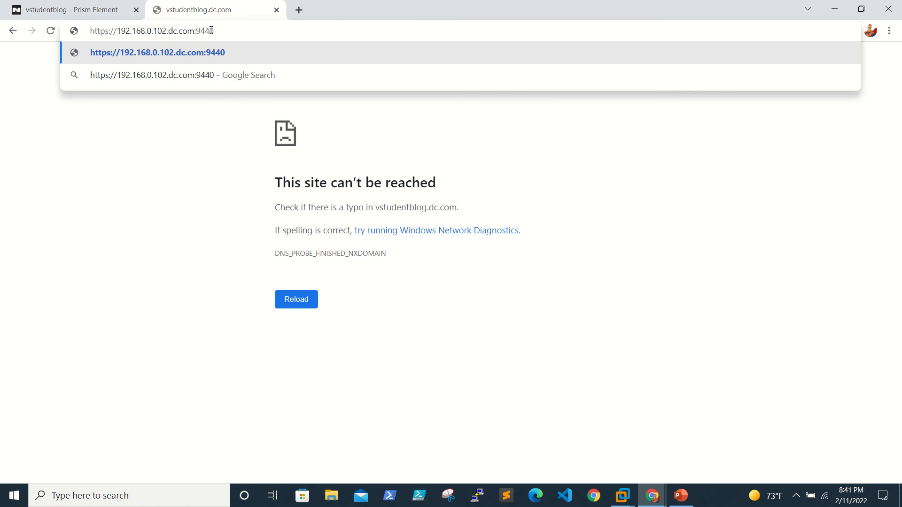
{"action": "key", "text": "Delete"}
{"action": "key", "text": "Delete"}
{"action": "key", "text": "Delete"}
{"action": "key", "text": "Delete"}
{"action": "key", "text": "Delete"}
{"action": "key", "text": "Delete"}
{"action": "key", "text": "Delete"}
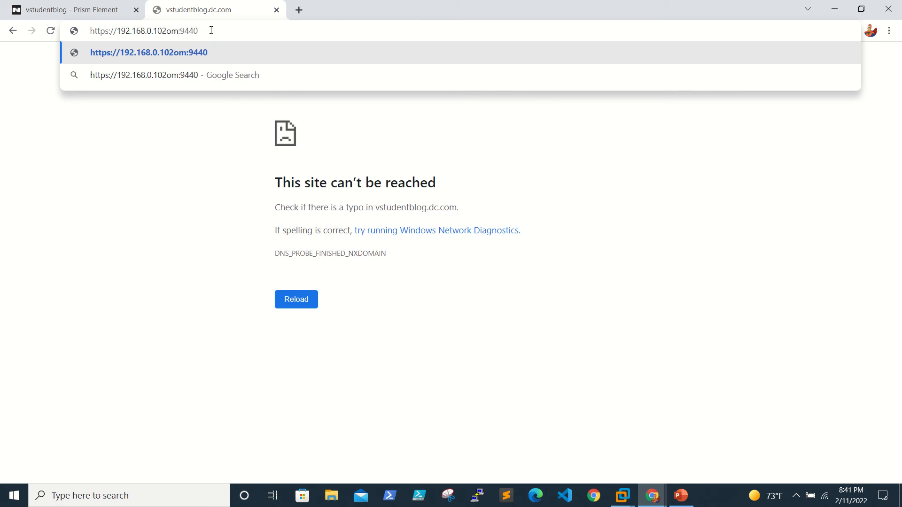
{"action": "key", "text": "Return"}
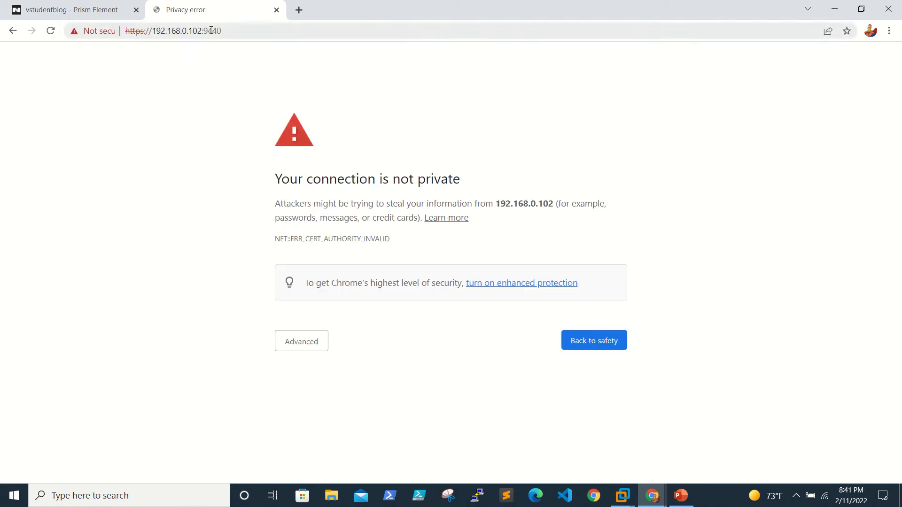
Proceed past the certificate warning to 192.168.0.102, accept the banner terms, and return to the first tab.
{"action": "left_click", "coordinate": [288, 342]}
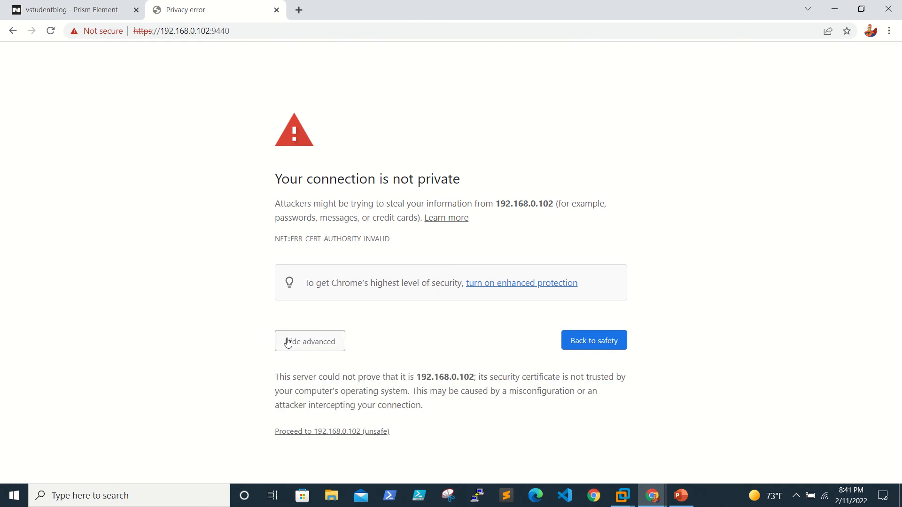
{"action": "left_click", "coordinate": [312, 431]}
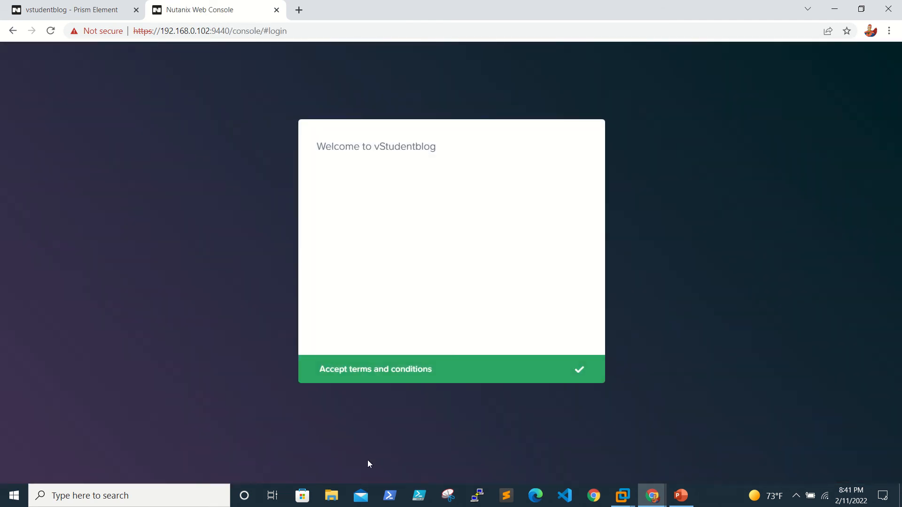
{"action": "left_click", "coordinate": [379, 370]}
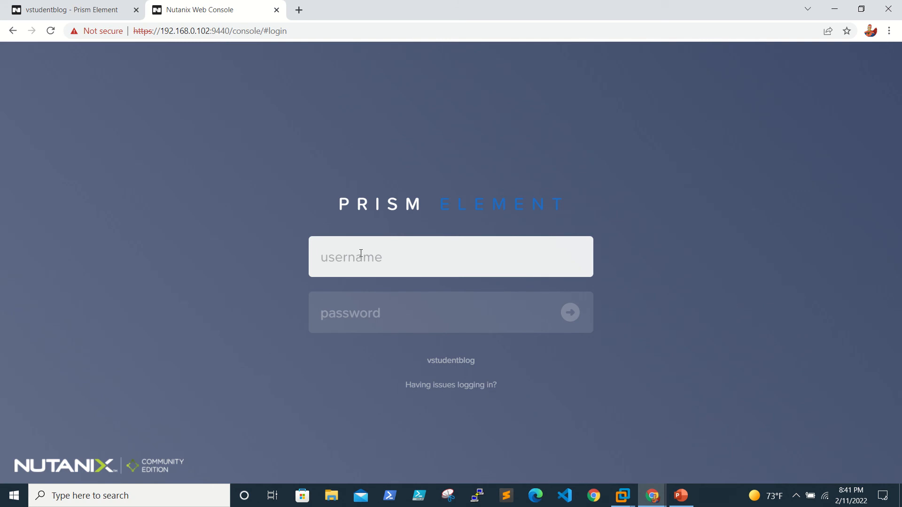
{"action": "left_click", "coordinate": [71, 9]}
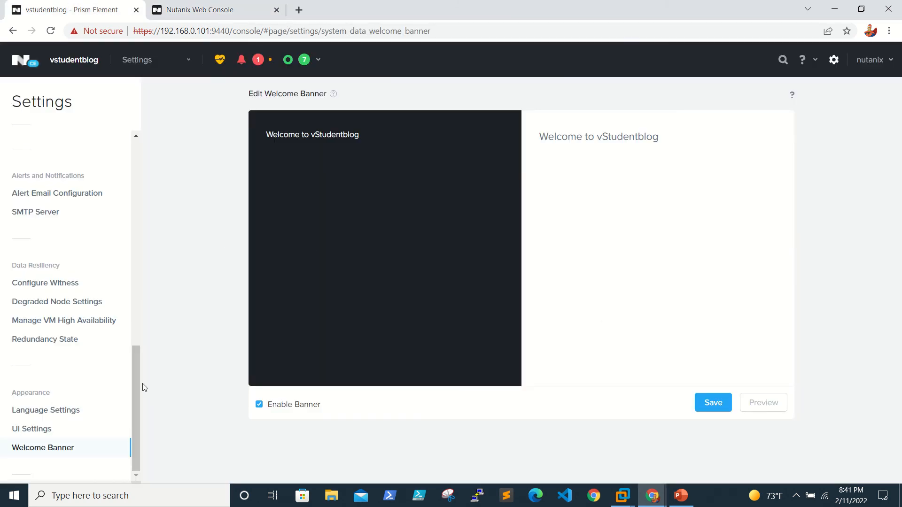
Bring up the w2016 VM console, dismissing the Guest Tools message and closing This PC.
{"action": "left_click_drag", "start_coordinate": [137, 382], "coordinate": [163, 189]}
{"action": "scroll", "coordinate": [54, 177], "scroll_direction": "up", "scroll_amount": 1}
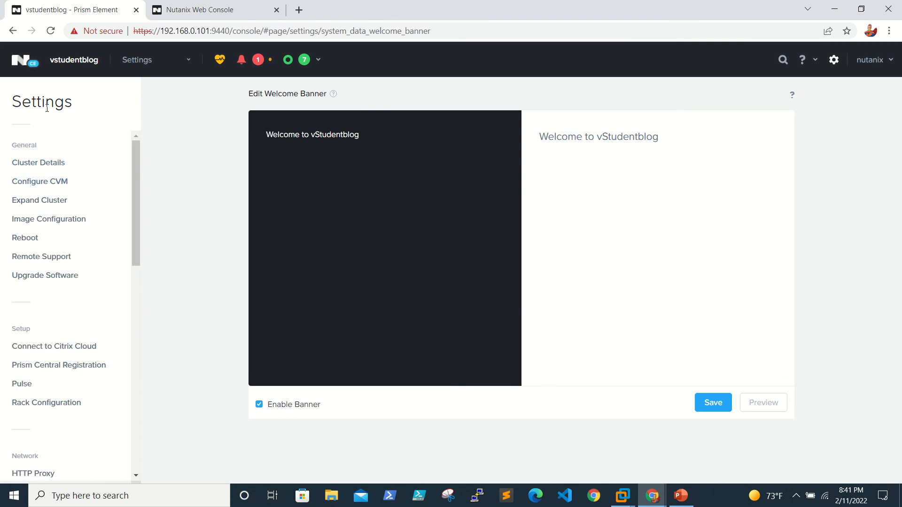
{"action": "left_click", "coordinate": [13, 65]}
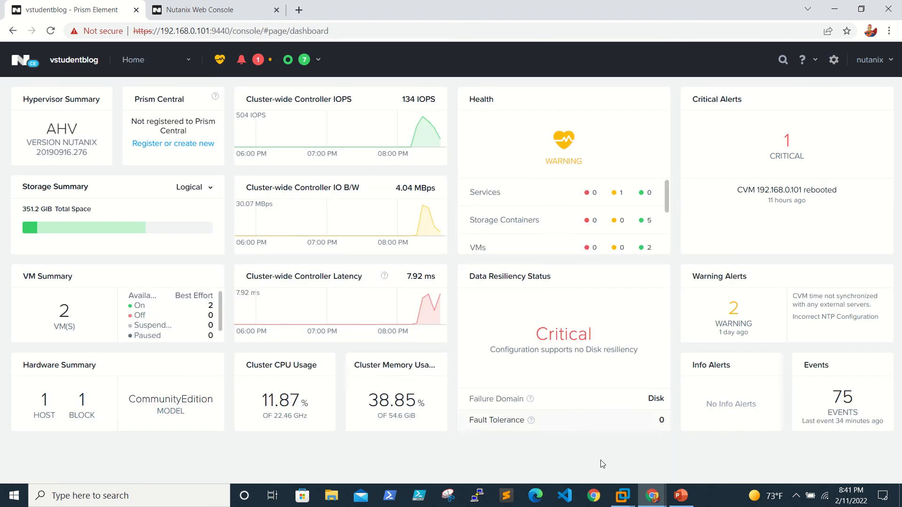
{"action": "left_click", "coordinate": [657, 499]}
{"action": "left_click", "coordinate": [726, 454]}
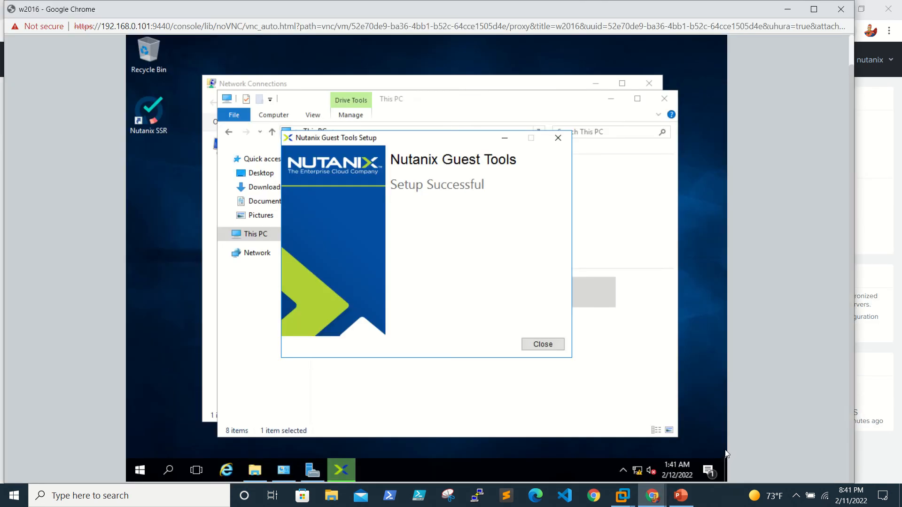
{"action": "left_click", "coordinate": [545, 345]}
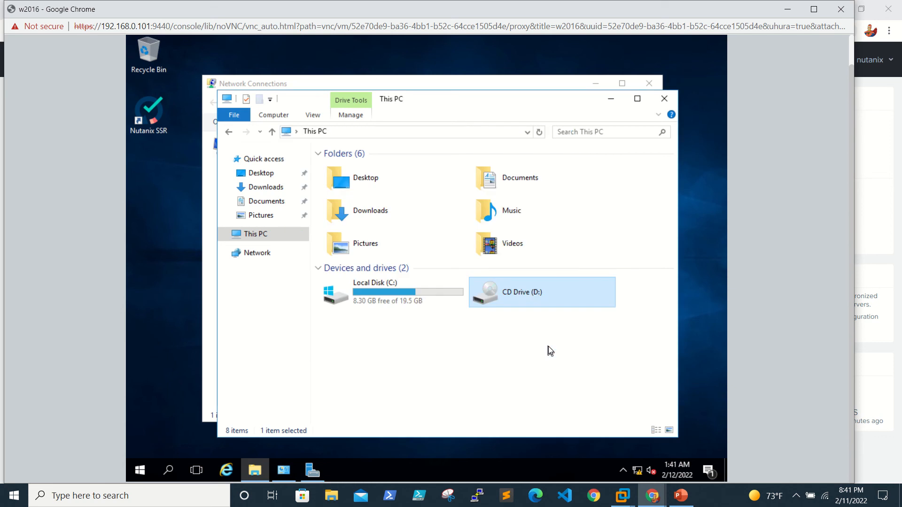
{"action": "left_click", "coordinate": [664, 98]}
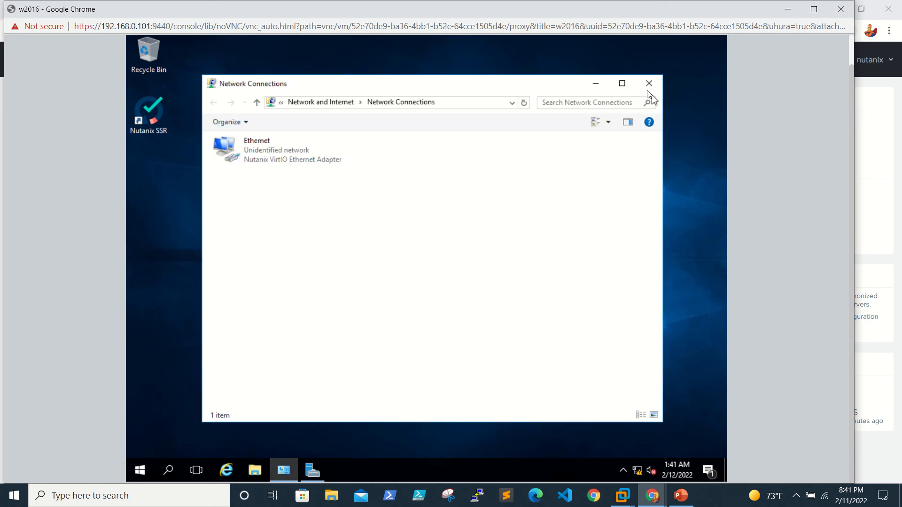
Uncheck IPv6 in the Ethernet adapter properties and open the IPv4 settings.
{"action": "left_click", "coordinate": [275, 162]}
{"action": "right_click", "coordinate": [275, 162]}
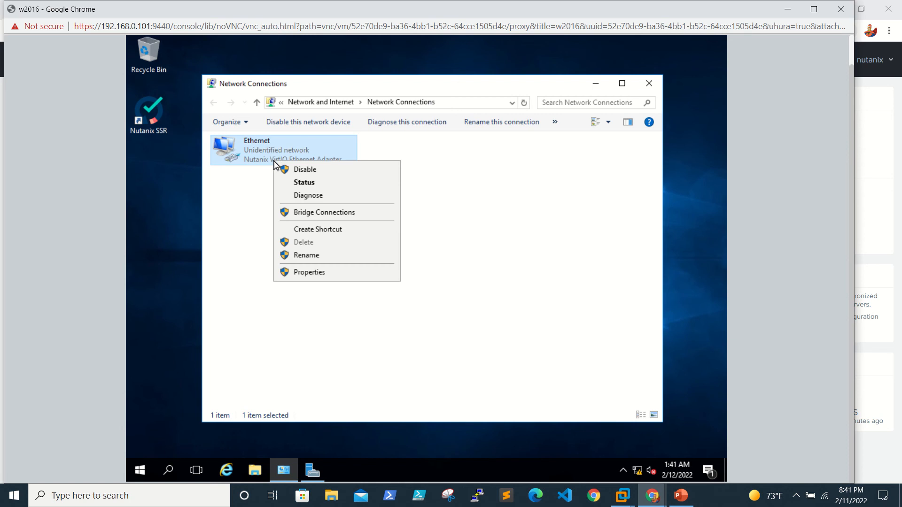
{"action": "left_click", "coordinate": [317, 275]}
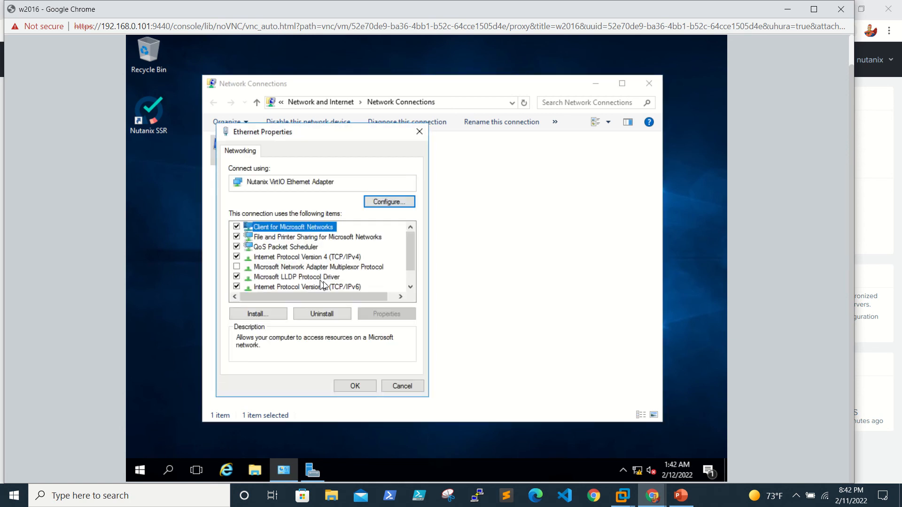
{"action": "left_click", "coordinate": [237, 287]}
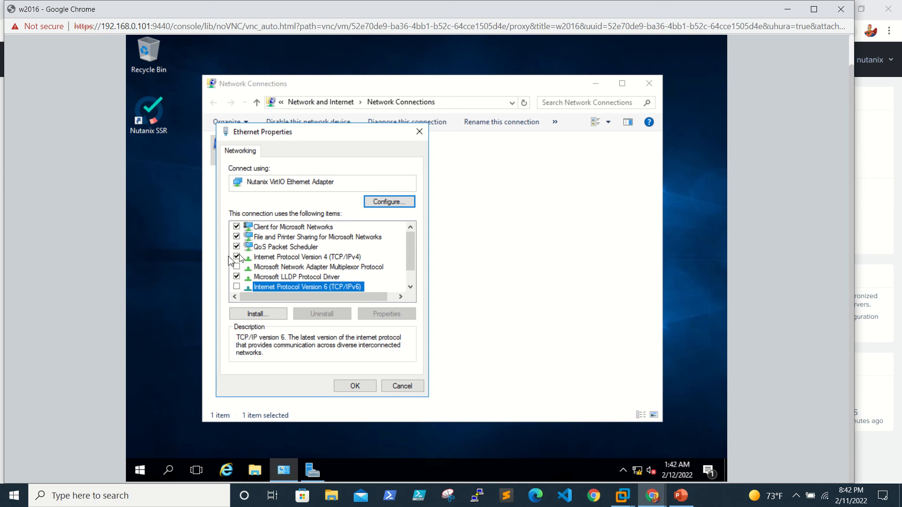
{"action": "left_click", "coordinate": [295, 258]}
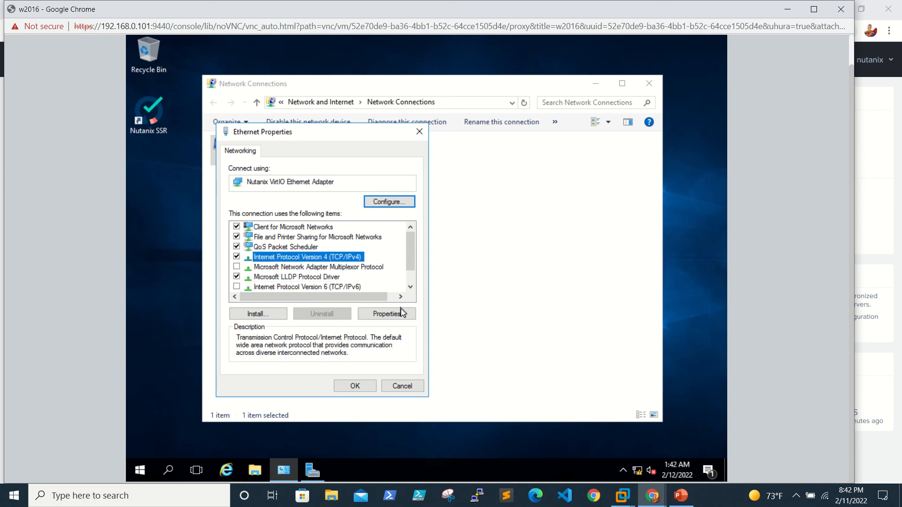
{"action": "left_click", "coordinate": [402, 314]}
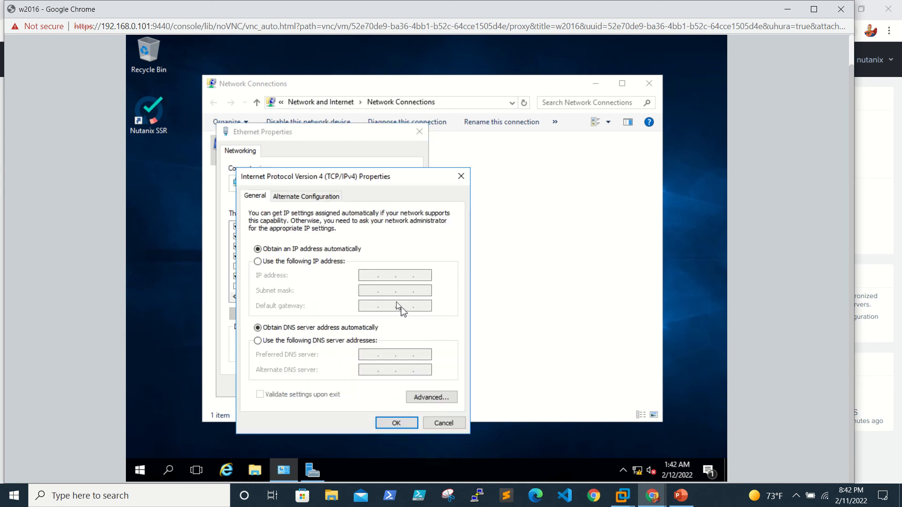
Assign static IP 192.168.0.105, mask 255.255.255.0 and gateway 192.168.0.1.
{"action": "left_click", "coordinate": [323, 261]}
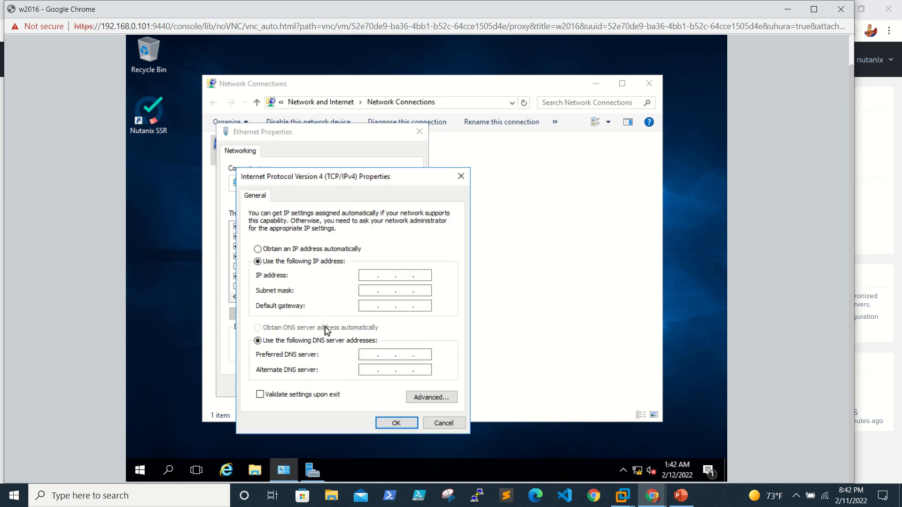
{"action": "left_click", "coordinate": [365, 277]}
{"action": "type", "text": "192 . 168 . 0 . 105"}
{"action": "key", "text": "Tab"}
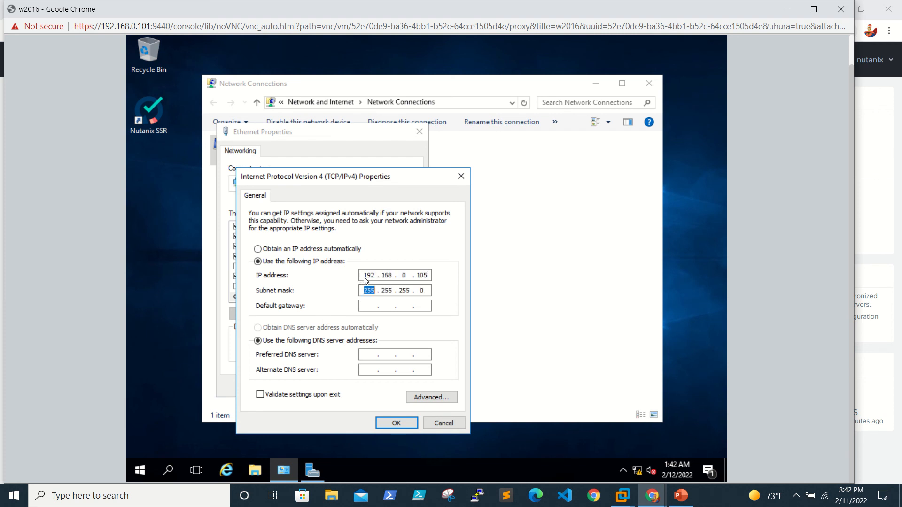
{"action": "key", "text": "Tab"}
{"action": "type", "text": "192 . 168 . 0 . 40"}
{"action": "key", "text": "Tab"}
{"action": "key", "text": "Tab"}
{"action": "key", "text": "BackSpace"}
{"action": "key", "text": "BackSpace"}
{"action": "type", "text": "1"}
Set preferred DNS server 192.168.0.40 and apply the adapter settings.
{"action": "left_click", "coordinate": [375, 358]}
{"action": "type", "text": "192 . 168 . 0 . 40"}
{"action": "left_click", "coordinate": [410, 422]}
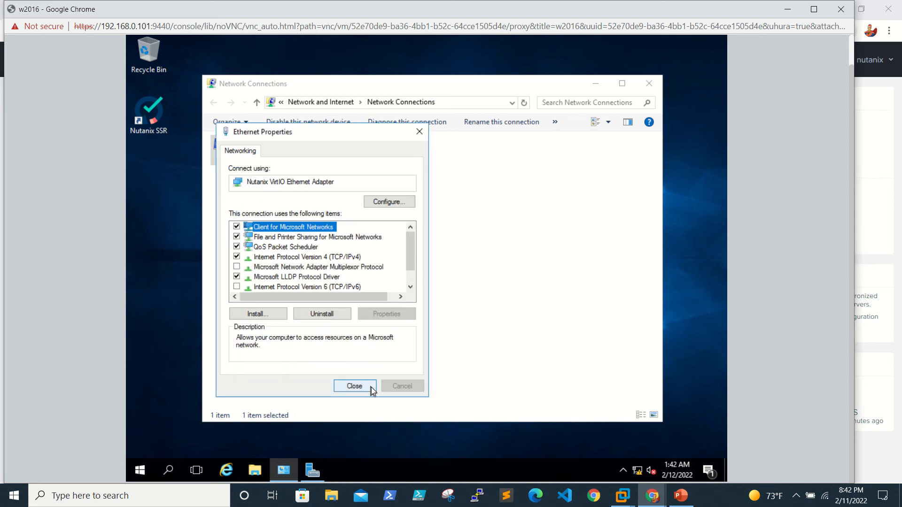
{"action": "left_click", "coordinate": [371, 387]}
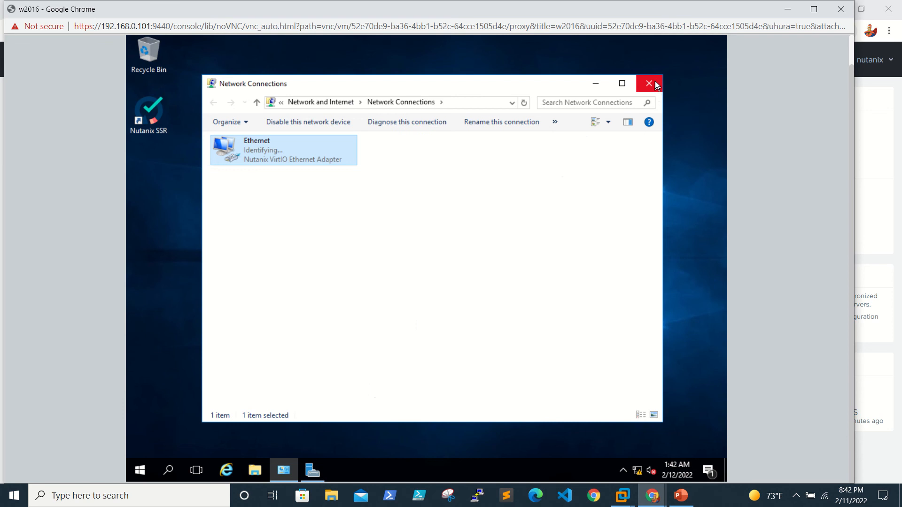
Refresh Network Connections, open cmd via Run, and start typing a ping to 192.168.0.105.
{"action": "right_click", "coordinate": [470, 241]}
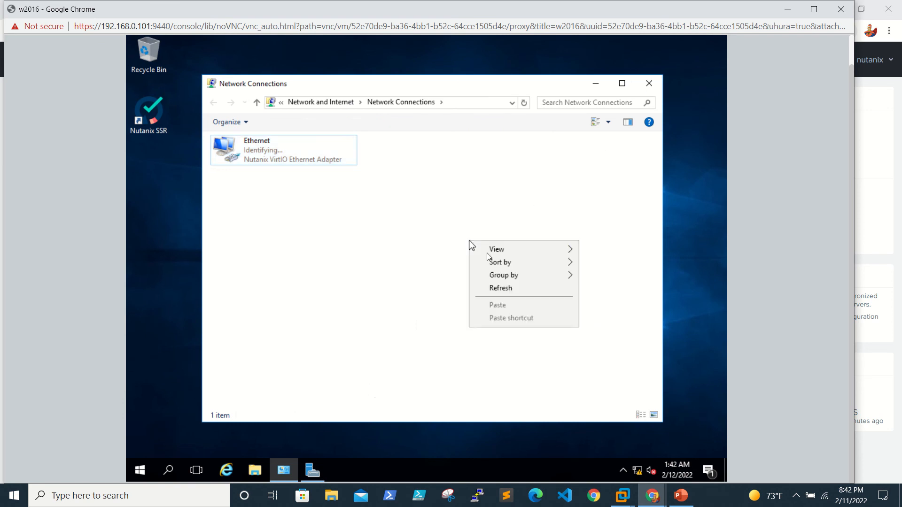
{"action": "left_click", "coordinate": [503, 288]}
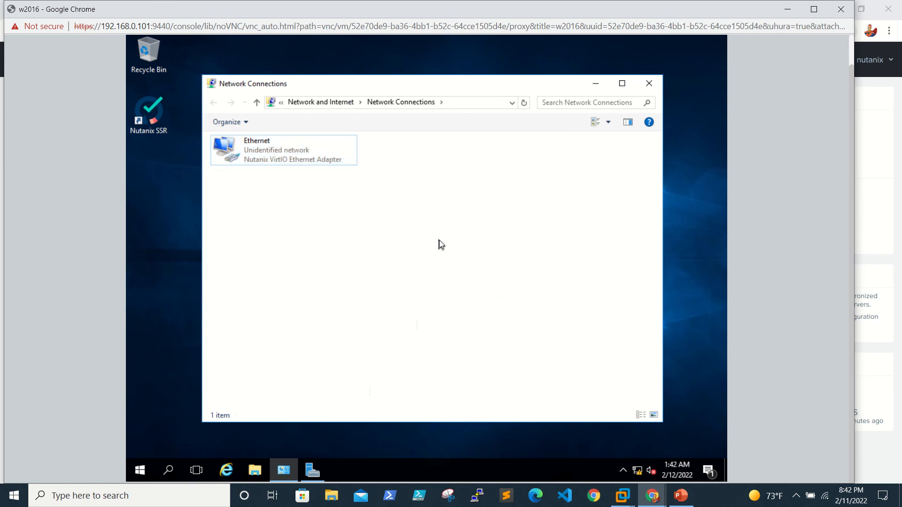
{"action": "right_click", "coordinate": [3, 502]}
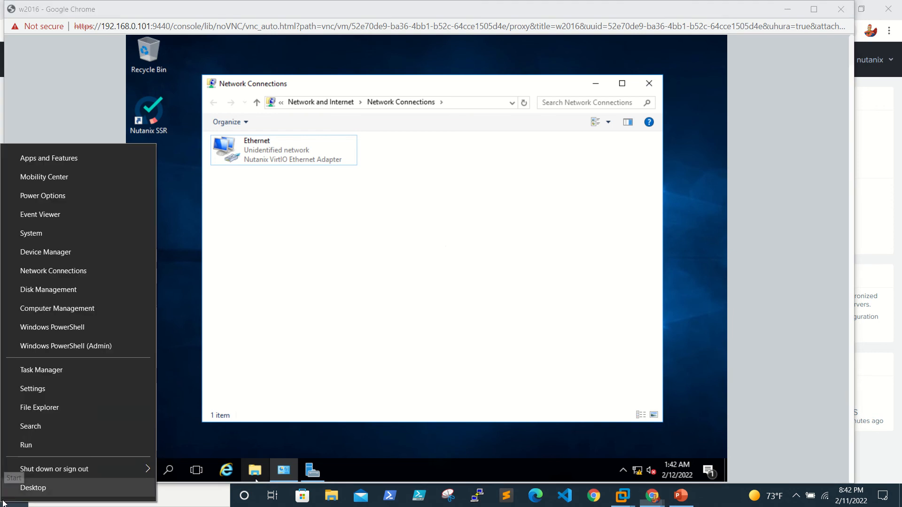
{"action": "left_click", "coordinate": [66, 444]}
{"action": "key", "text": "Return"}
{"action": "type", "text": "p"}
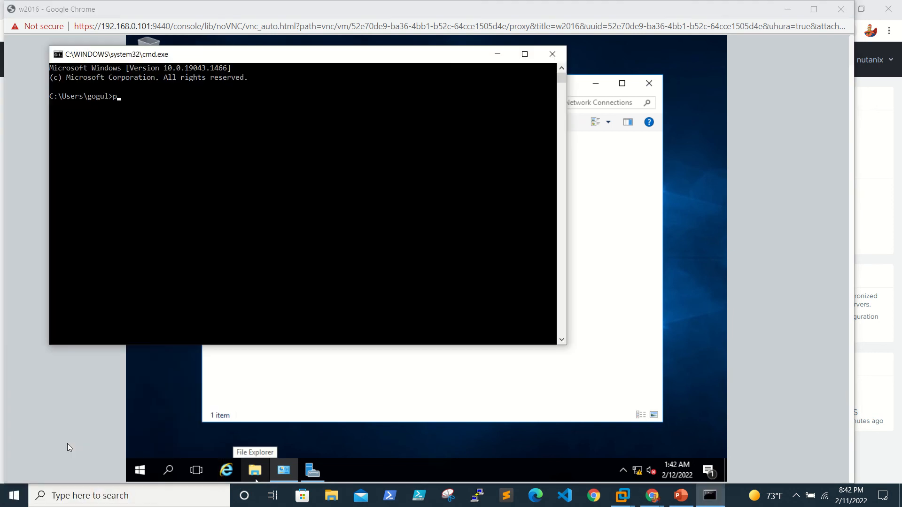
{"action": "type", "text": "ing 192.168.0.40"}
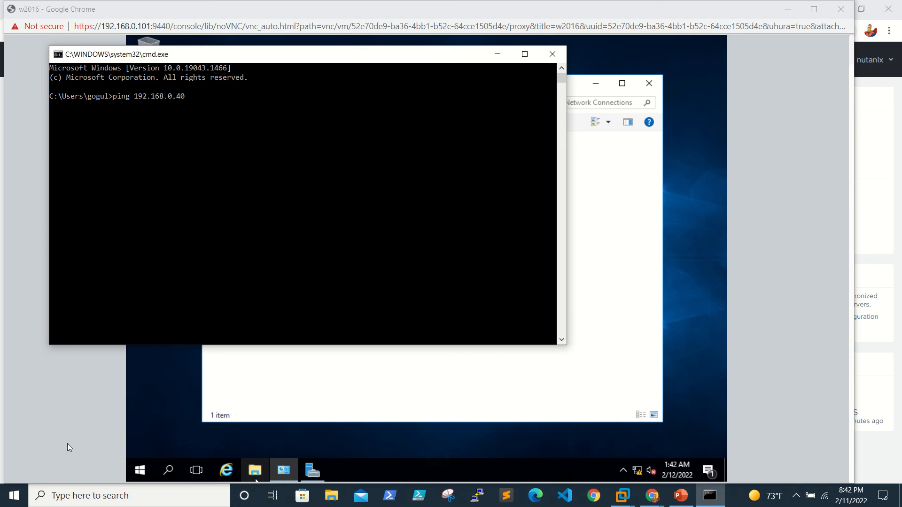
{"action": "key", "text": "BackSpace"}
{"action": "key", "text": "BackSpace"}
Run the ping to 192.168.0.105 and minimize the command prompt.
{"action": "type", "text": "105"}
{"action": "key", "text": "Return"}
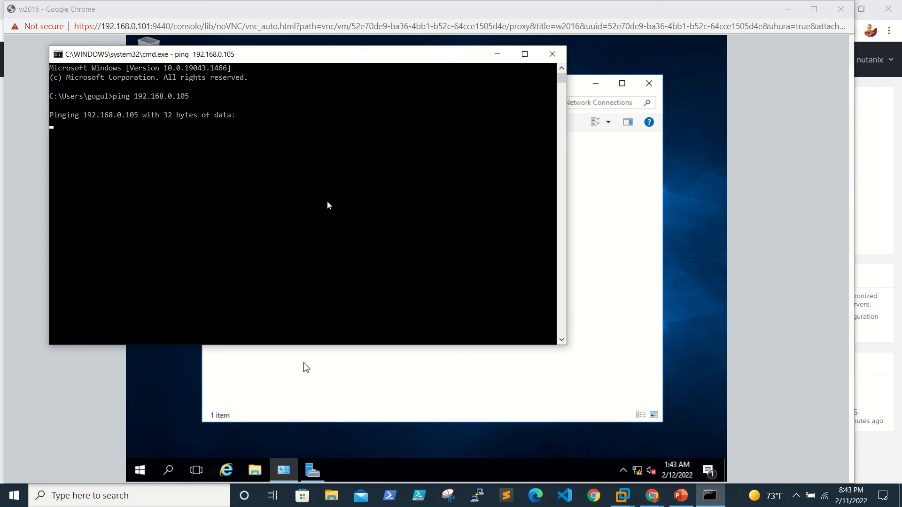
{"action": "left_click", "coordinate": [501, 57]}
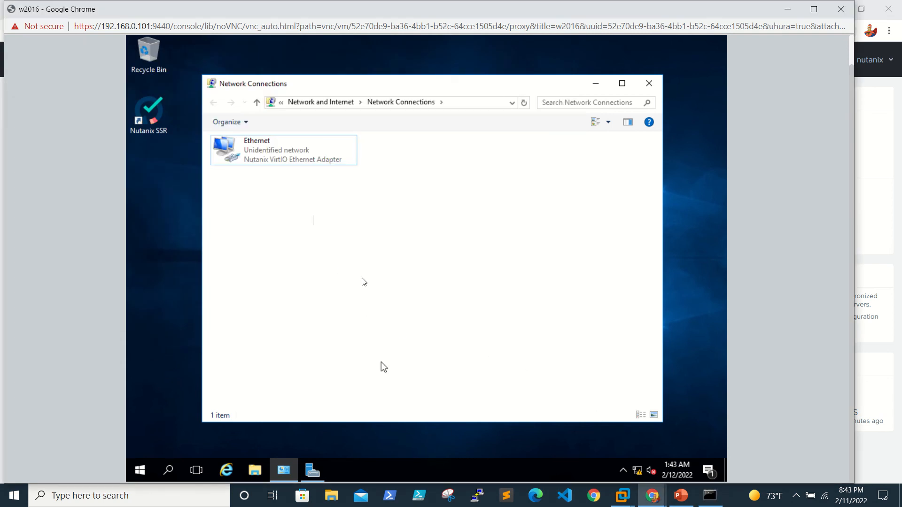
Review the Ethernet adapter's saved IPv4 settings and close both dialogs without changes.
{"action": "left_click", "coordinate": [277, 157]}
{"action": "right_click", "coordinate": [277, 160]}
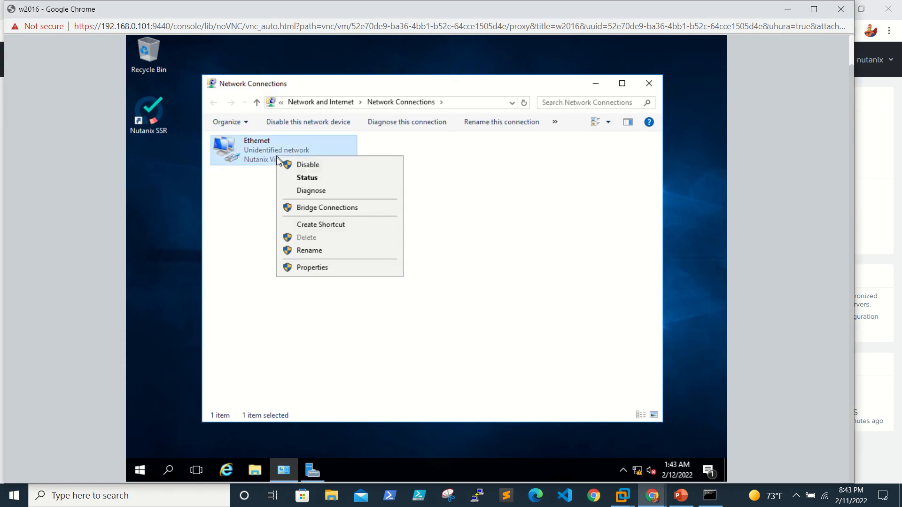
{"action": "left_click", "coordinate": [325, 266]}
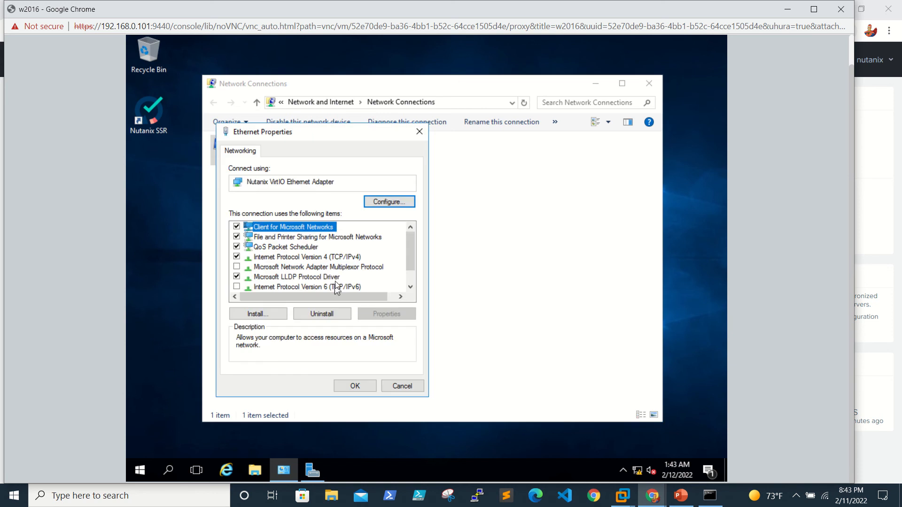
{"action": "left_click", "coordinate": [338, 257]}
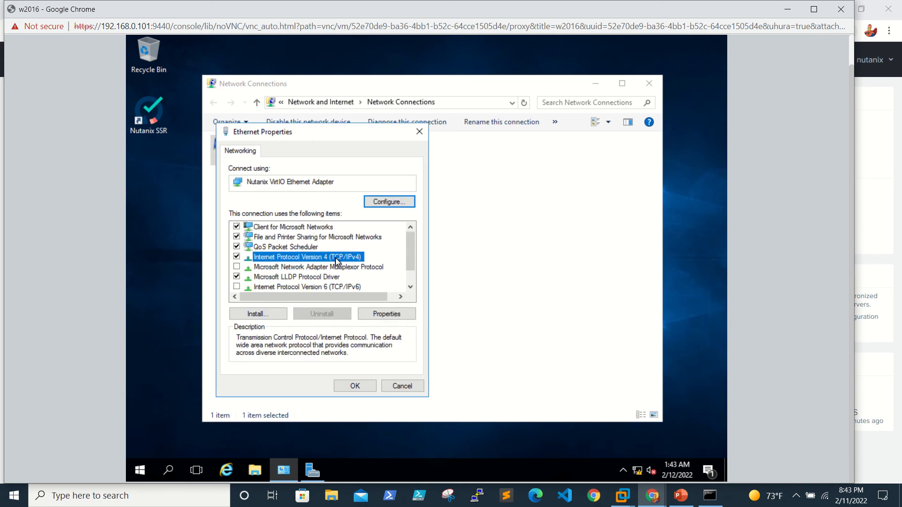
{"action": "left_click", "coordinate": [390, 315]}
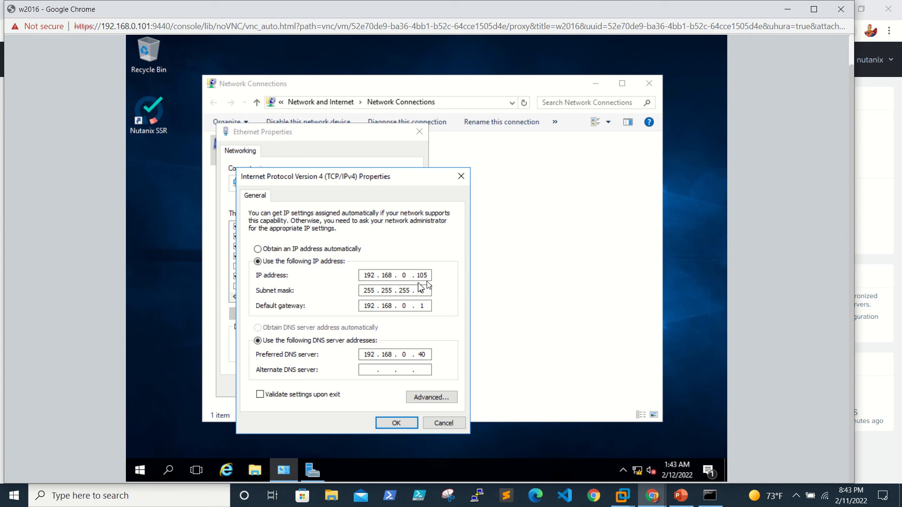
{"action": "left_click", "coordinate": [456, 424]}
{"action": "left_click", "coordinate": [406, 390]}
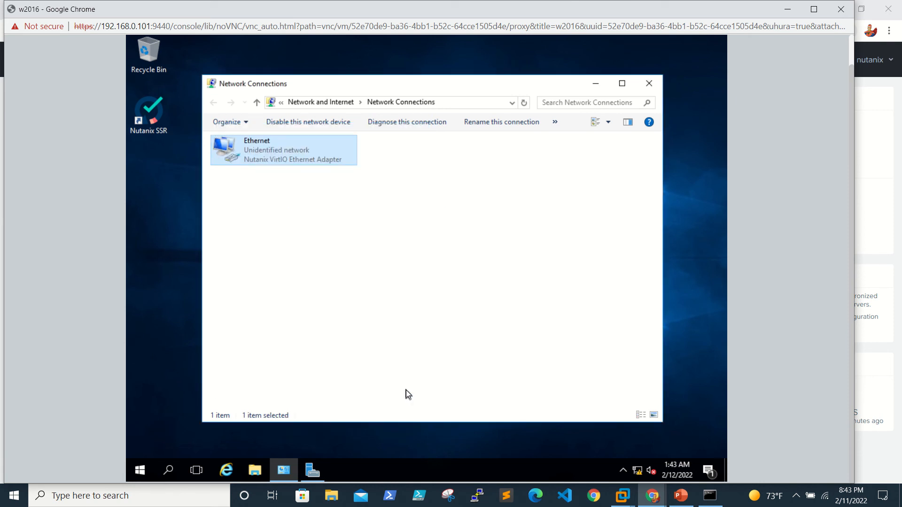
Open the Windows Firewall control panel with firewall.cpl from Run, after correcting the misspelled name.
{"action": "right_click", "coordinate": [140, 470]}
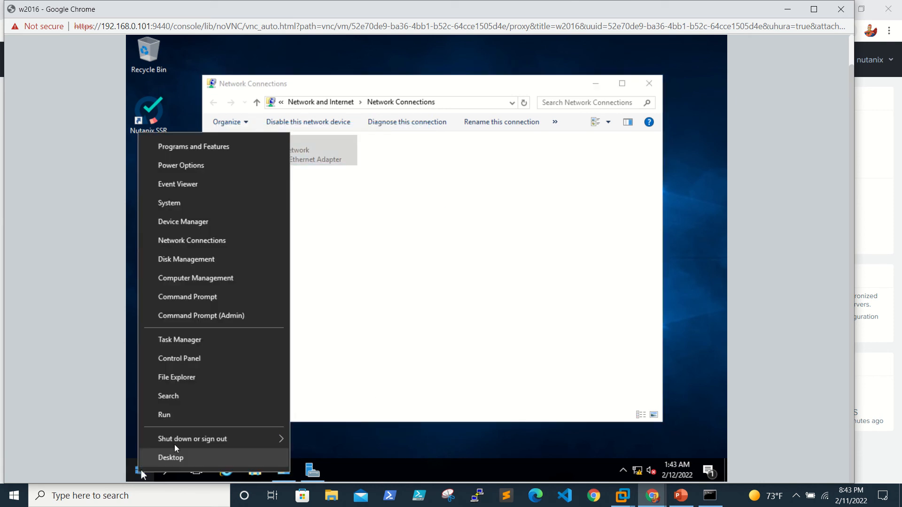
{"action": "left_click", "coordinate": [195, 421]}
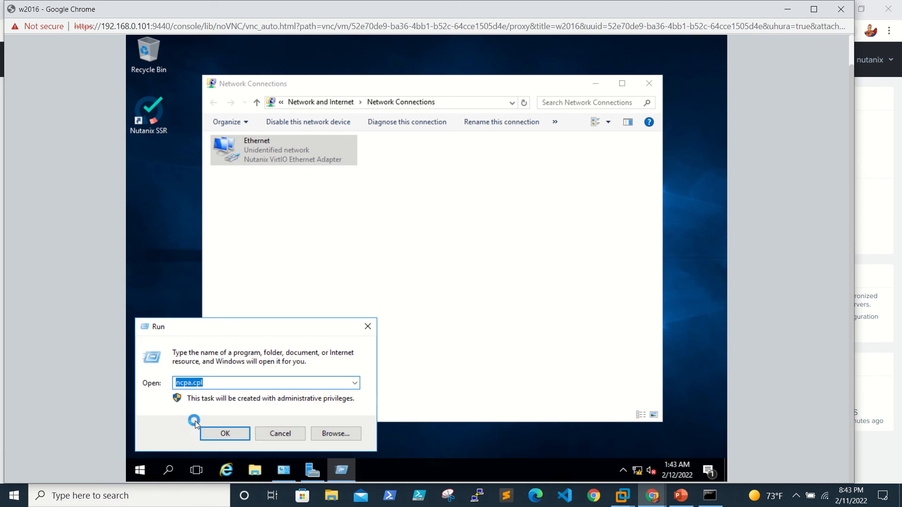
{"action": "type", "text": "firesall.cpl"}
{"action": "key", "text": "Return"}
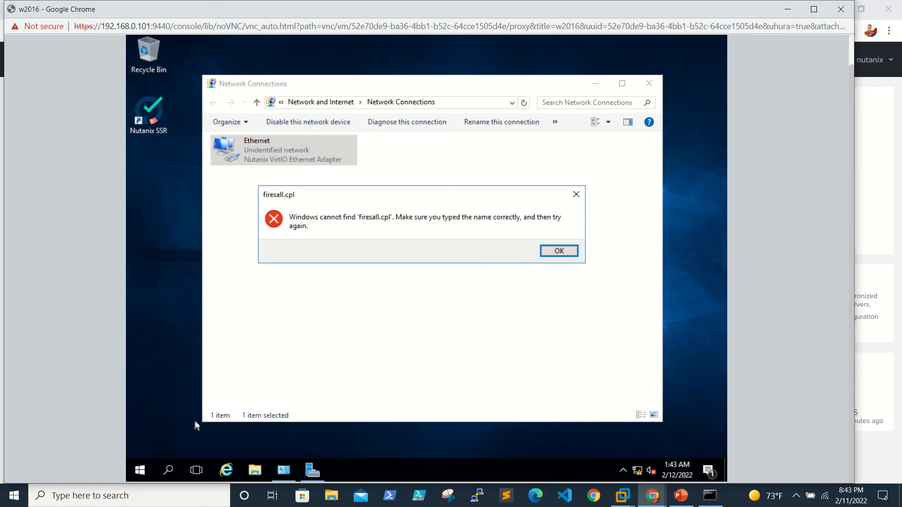
{"action": "key", "text": "Return"}
{"action": "type", "text": "fi"}
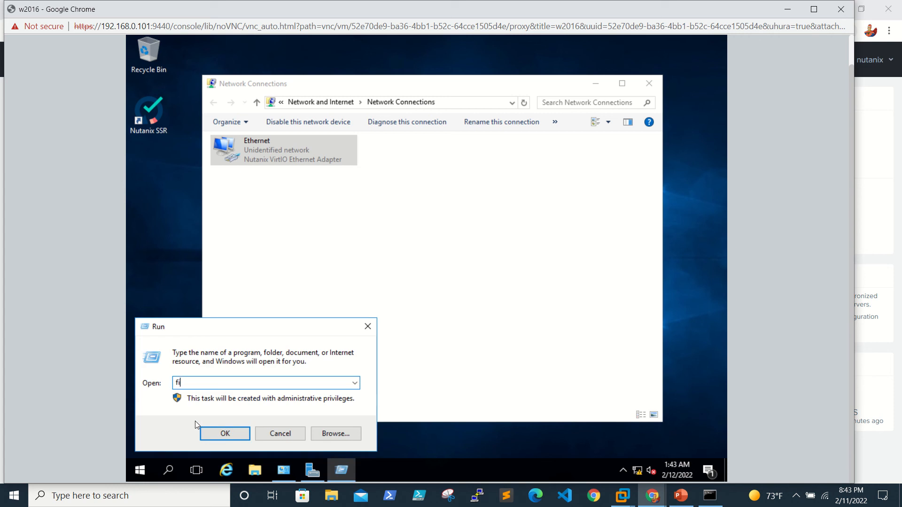
{"action": "type", "text": "rewall.cpl"}
{"action": "key", "text": "Return"}
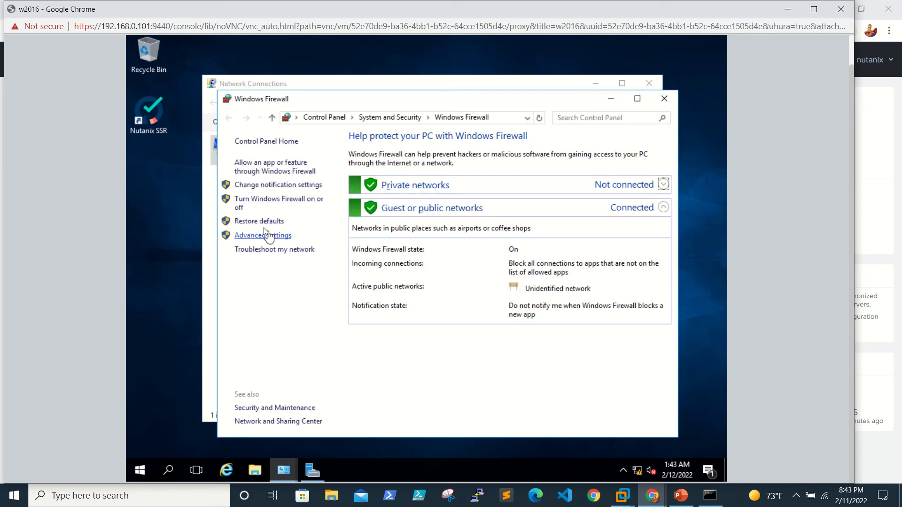
Turn off Windows Firewall for private and public networks, apply, and close the Firewall window.
{"action": "left_click", "coordinate": [263, 201]}
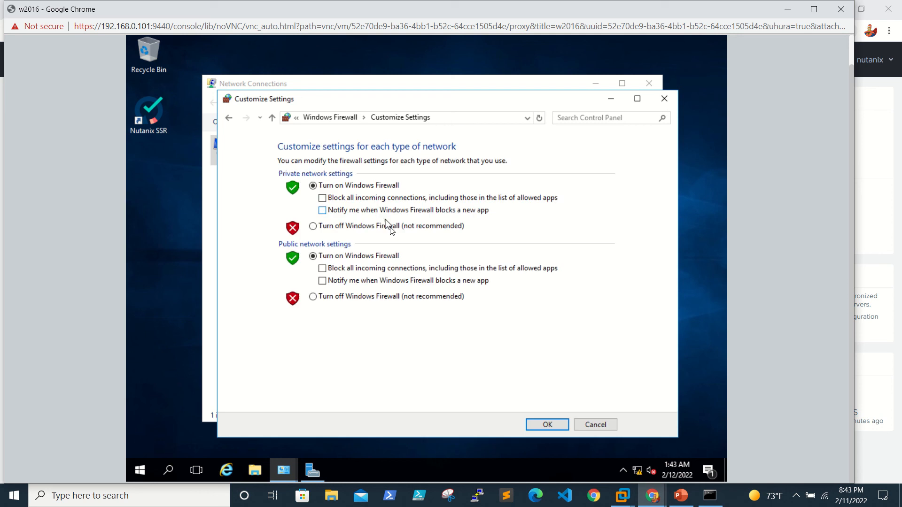
{"action": "left_click", "coordinate": [321, 227]}
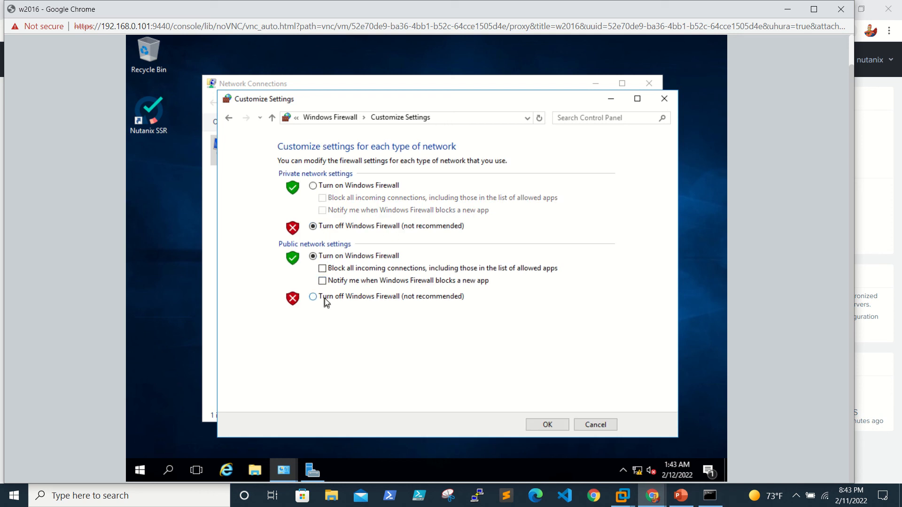
{"action": "left_click", "coordinate": [324, 297]}
{"action": "left_click", "coordinate": [547, 425]}
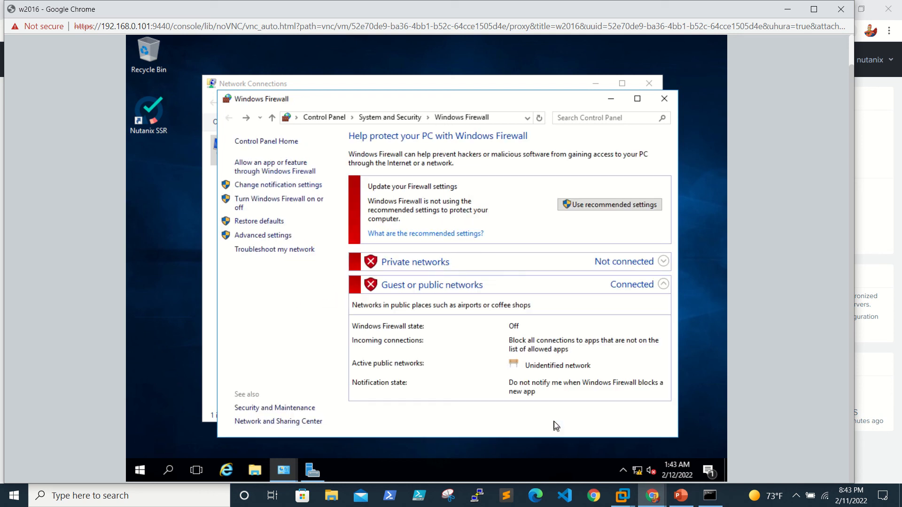
{"action": "left_click", "coordinate": [665, 99]}
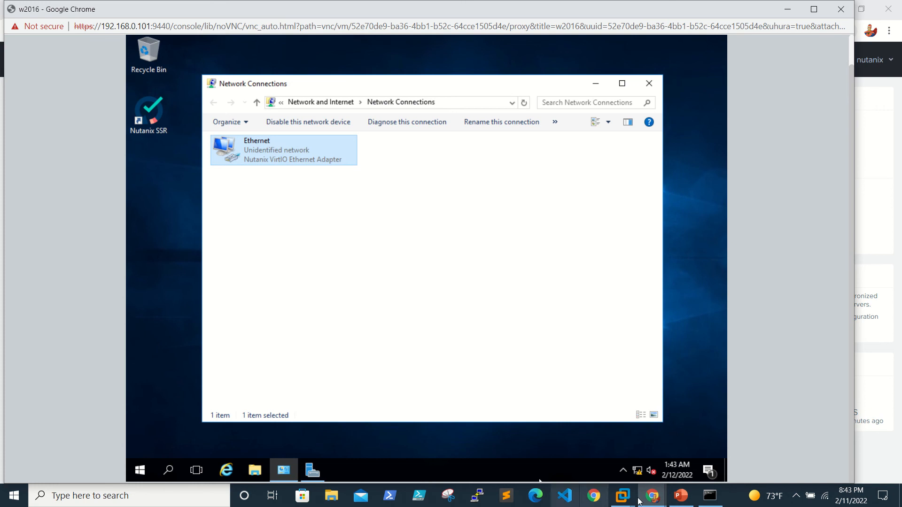
Re-run the ping to 192.168.0.105, which is still unreachable, then minimize the command prompt.
{"action": "left_click", "coordinate": [707, 503]}
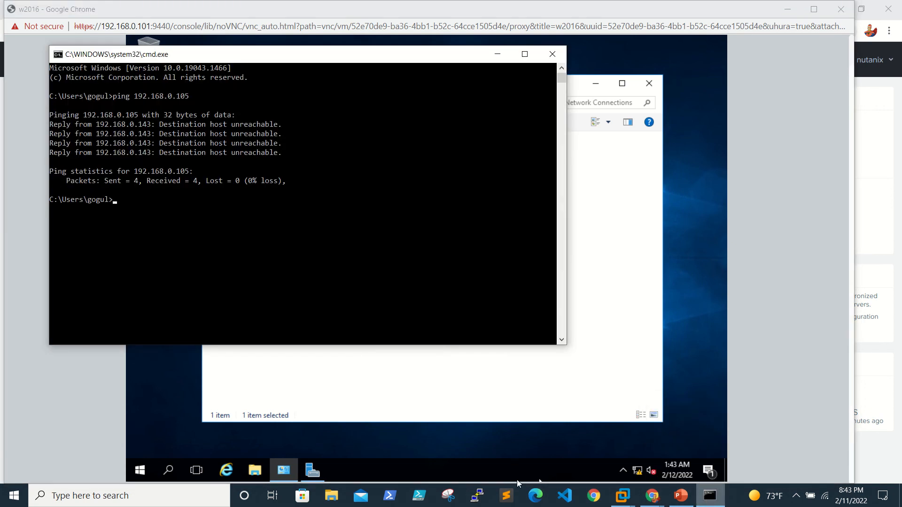
{"action": "key", "text": "Up"}
{"action": "key", "text": "Return"}
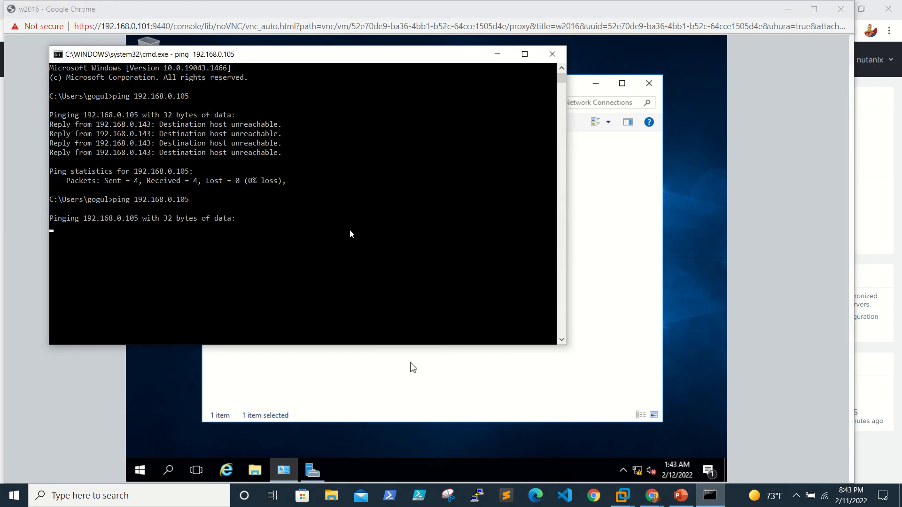
{"action": "left_click", "coordinate": [499, 55]}
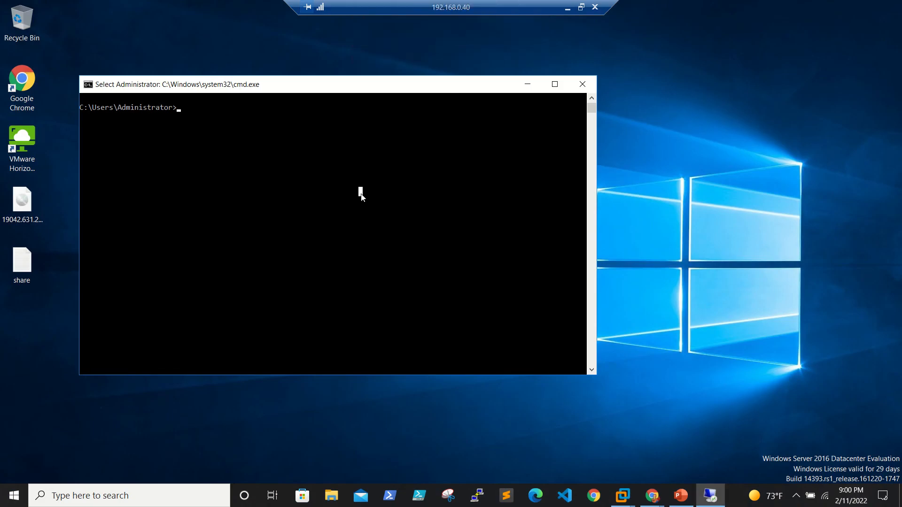
Ping 192.168.0.40 from the RDP session's command prompt, get replies, and minimize Remote Desktop.
{"action": "type", "text": "ping "}
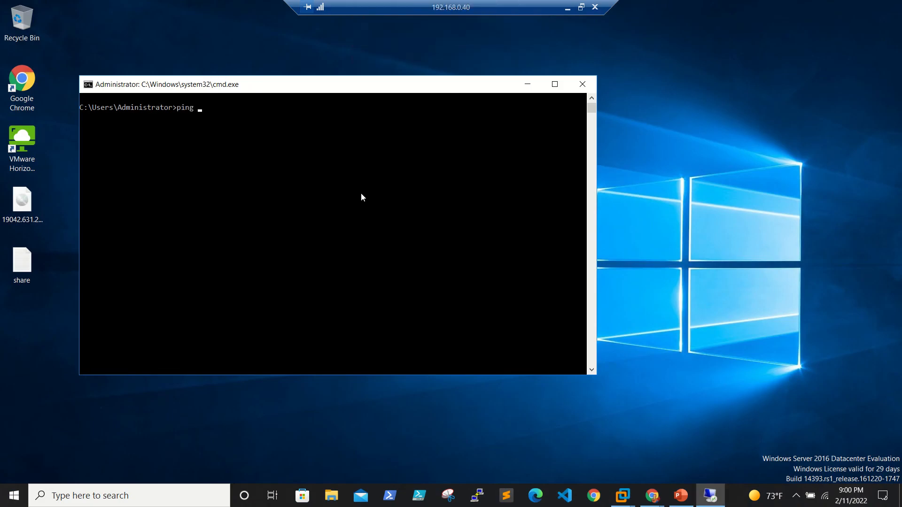
{"action": "type", "text": "192.168.0.40"}
{"action": "key", "text": "Return"}
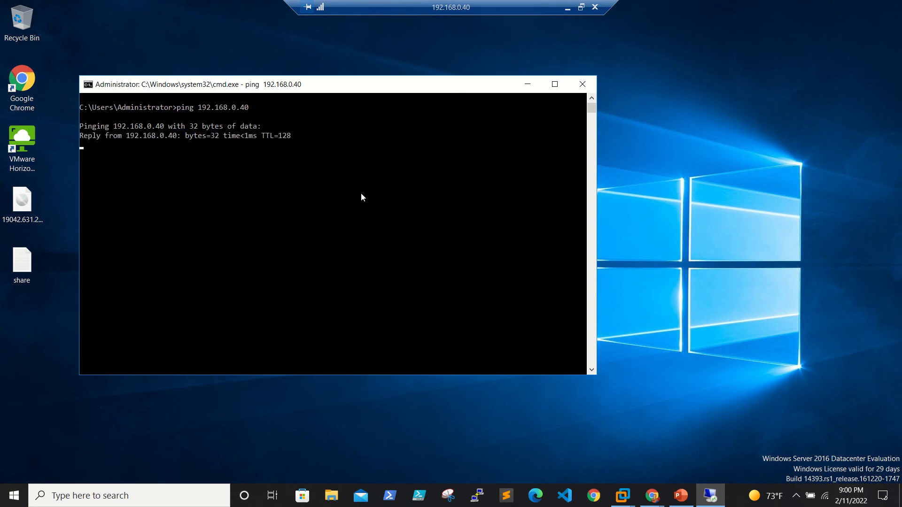
{"action": "left_click", "coordinate": [567, 10]}
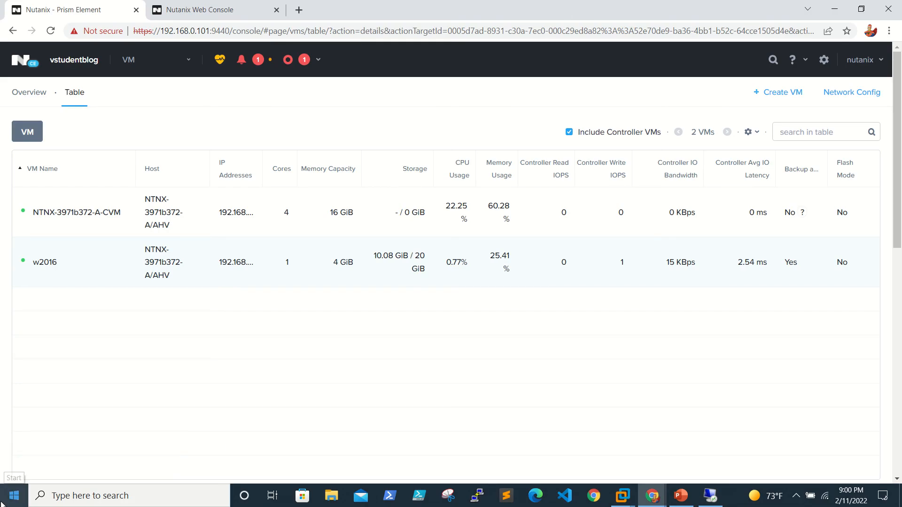
Launch cmd from Run, ping 192.168.0.103 (replies in 7 ms), then close the prompt.
{"action": "right_click", "coordinate": [14, 496]}
{"action": "left_click", "coordinate": [59, 445]}
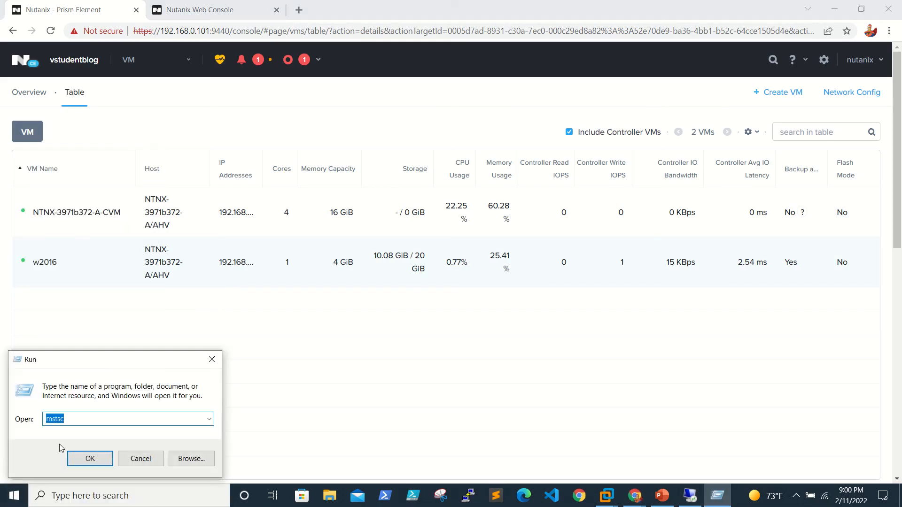
{"action": "type", "text": "cmd"}
{"action": "key", "text": "Return"}
{"action": "type", "text": "ping 192.168.0.103"}
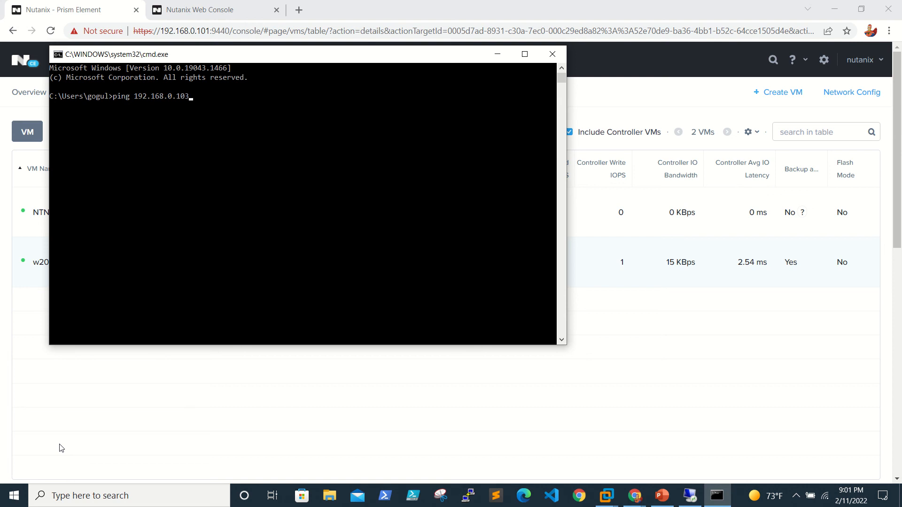
{"action": "key", "text": "Return"}
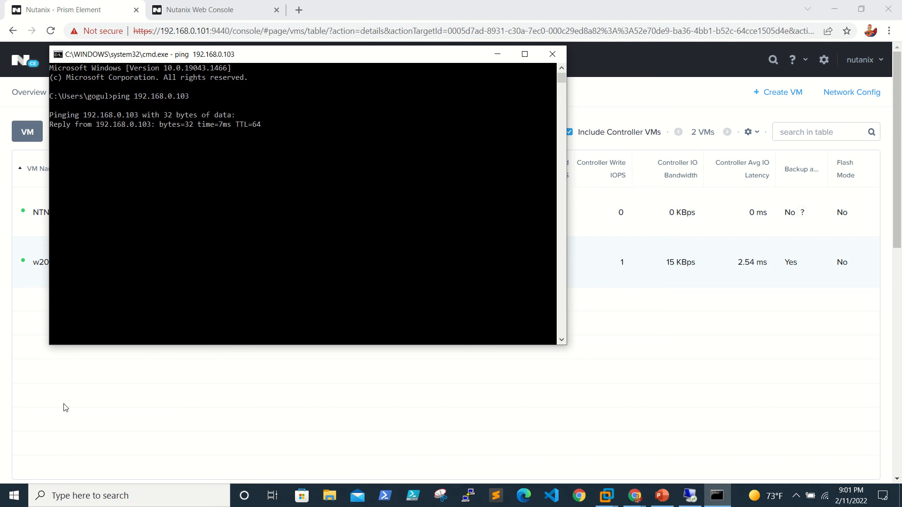
{"action": "left_click", "coordinate": [553, 54]}
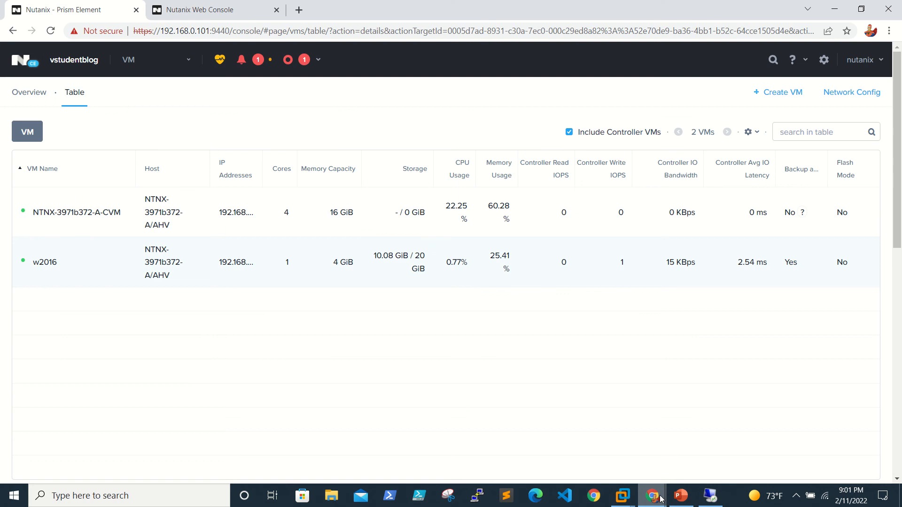
In the w2016 console, refresh Network Connections, finish the Network Diagnostics wizard, and close Server Manager.
{"action": "mouse_move", "coordinate": [653, 496]}
{"action": "left_click", "coordinate": [715, 468]}
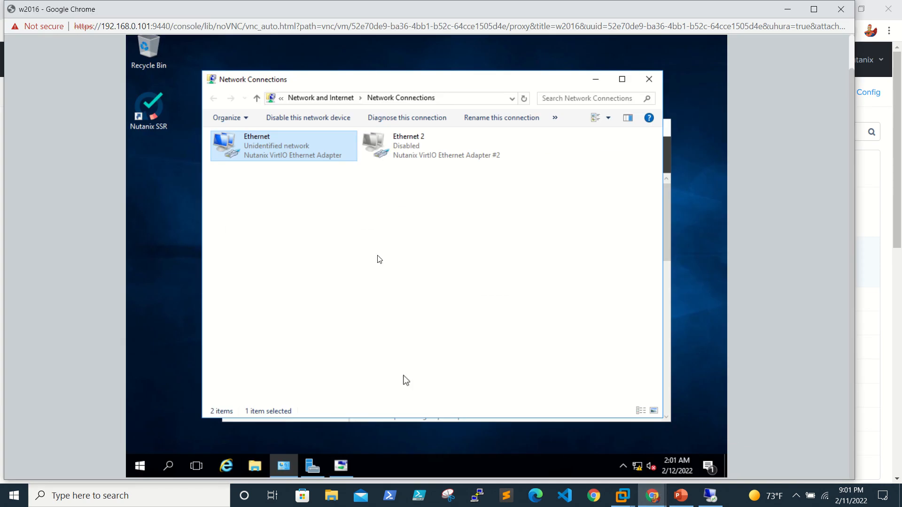
{"action": "right_click", "coordinate": [431, 224]}
{"action": "left_click", "coordinate": [481, 274]}
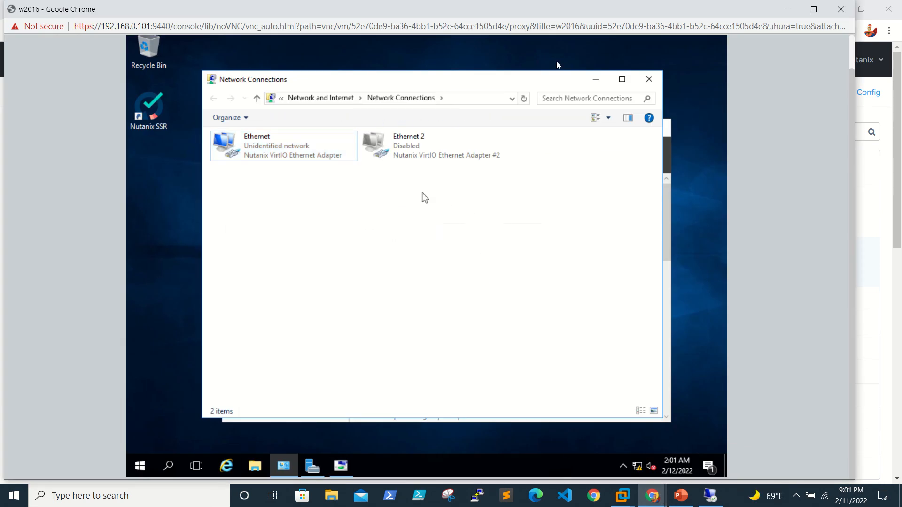
{"action": "left_click", "coordinate": [653, 80]}
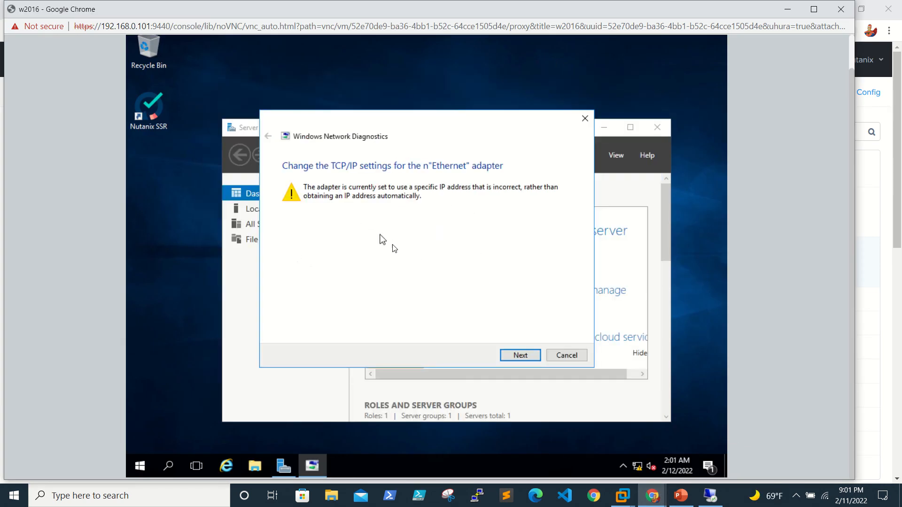
{"action": "left_click", "coordinate": [520, 356]}
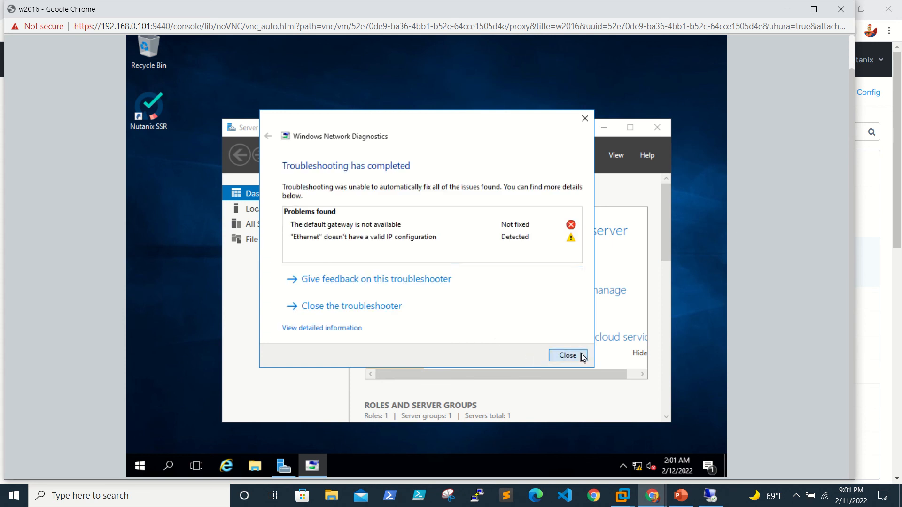
{"action": "left_click", "coordinate": [567, 355]}
{"action": "left_click", "coordinate": [656, 127]}
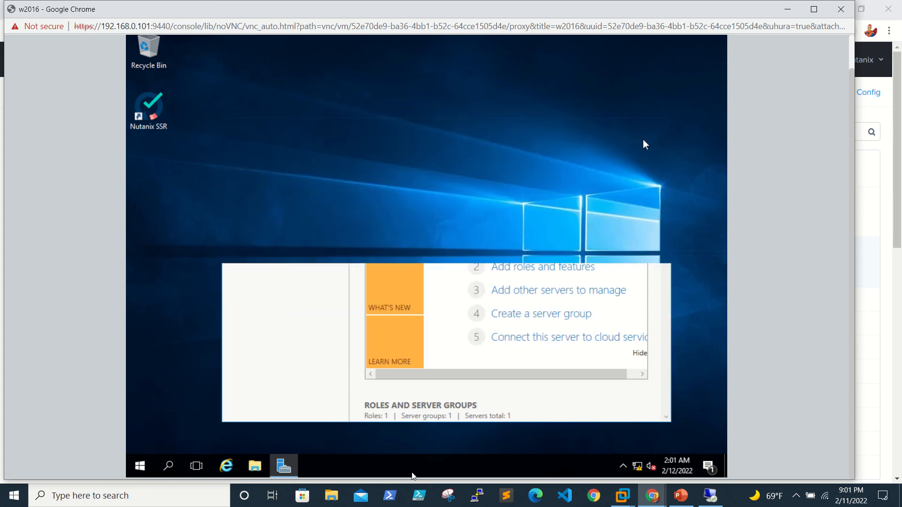
Reopen ncpa.cpl to check Ethernet and Ethernet 2, close it, and minimize the console.
{"action": "right_click", "coordinate": [137, 468]}
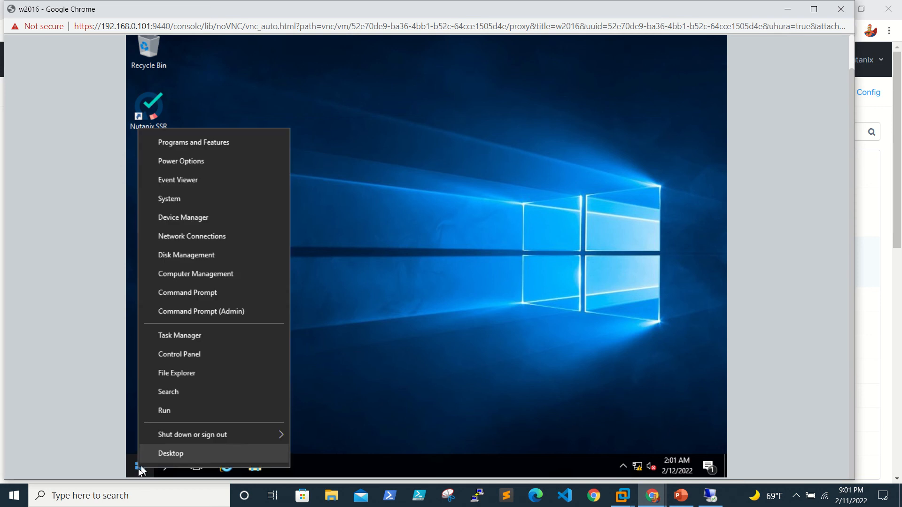
{"action": "left_click", "coordinate": [215, 410]}
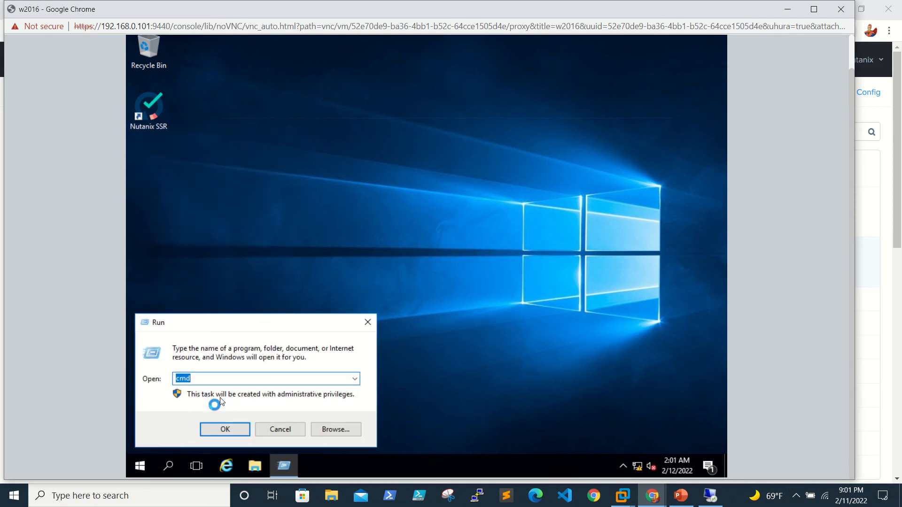
{"action": "type", "text": "ncpa.c"}
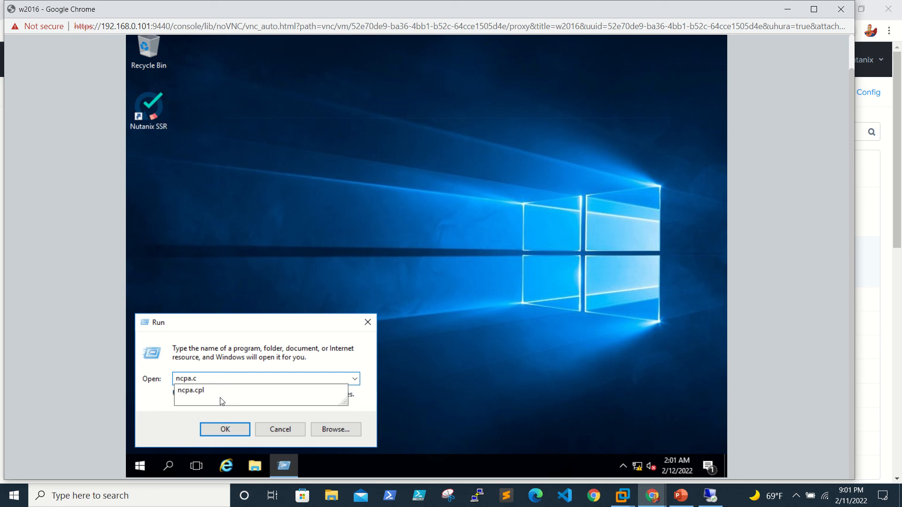
{"action": "type", "text": "pl"}
{"action": "key", "text": "Return"}
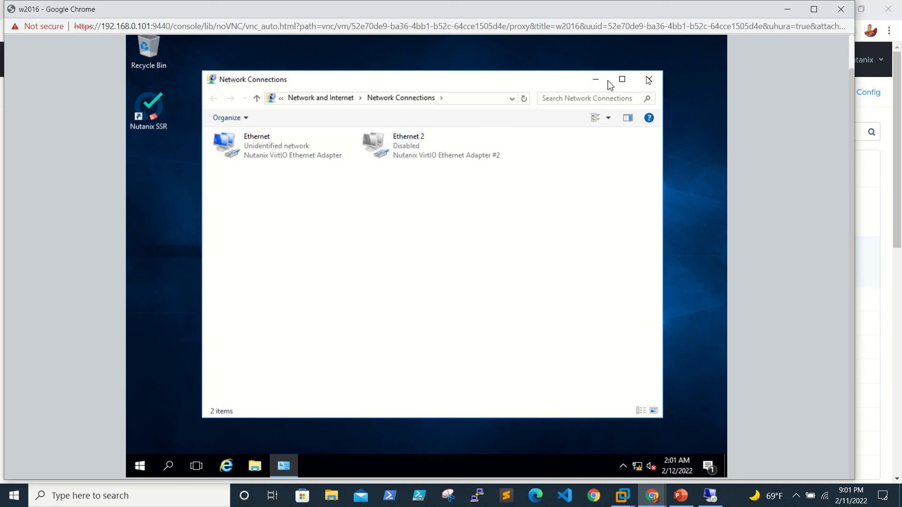
{"action": "left_click", "coordinate": [650, 78]}
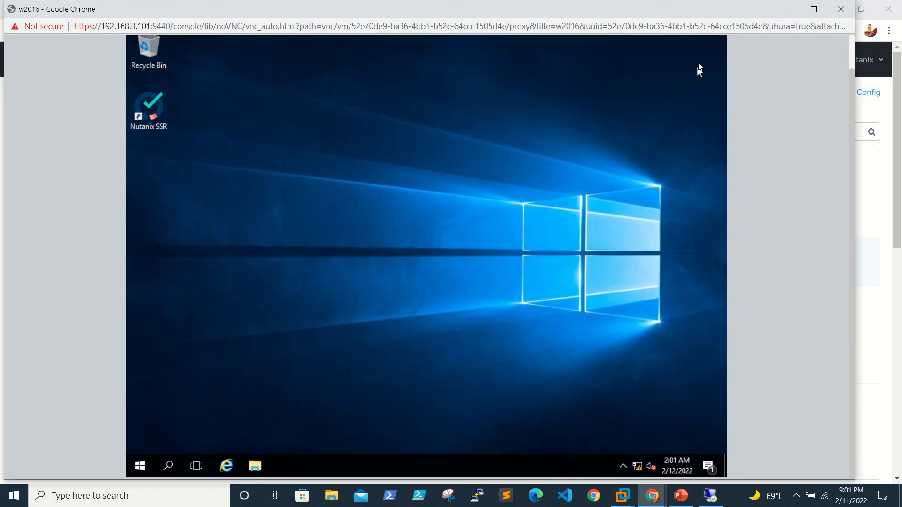
{"action": "left_click", "coordinate": [790, 10]}
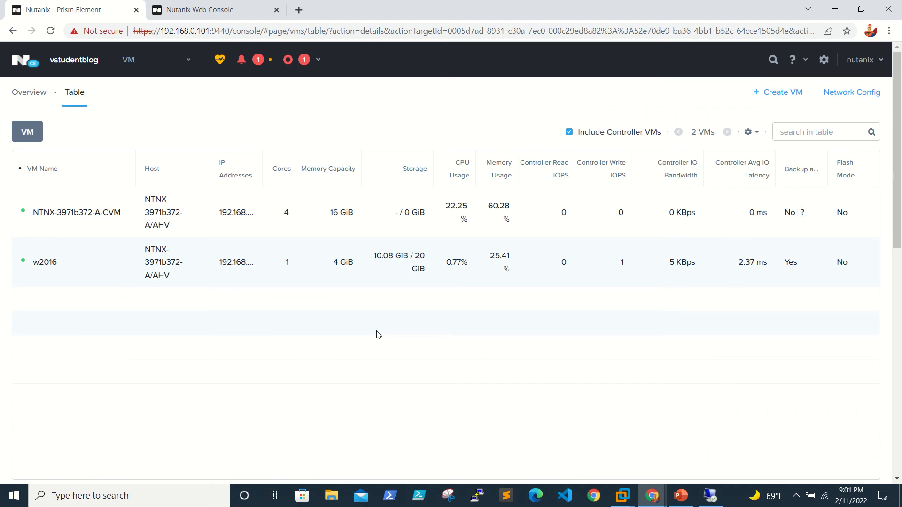
Through w2016's Update dialog, add a new 1 GiB disk with index Next Available.
{"action": "right_click", "coordinate": [64, 268]}
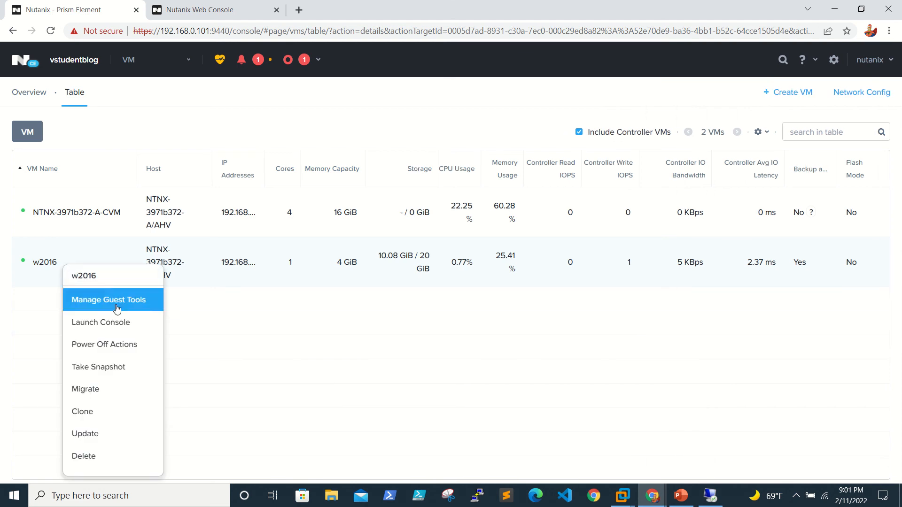
{"action": "left_click", "coordinate": [85, 433]}
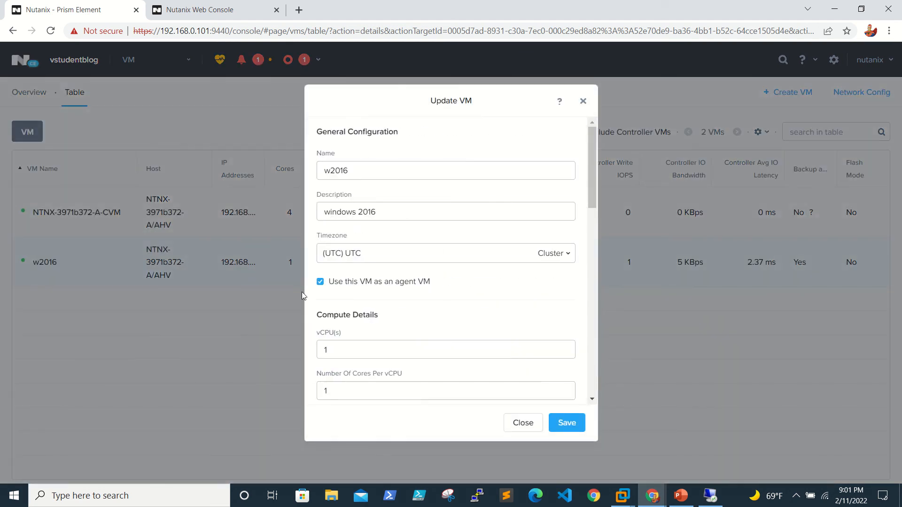
{"action": "scroll", "coordinate": [427, 334], "scroll_direction": "down", "scroll_amount": 4}
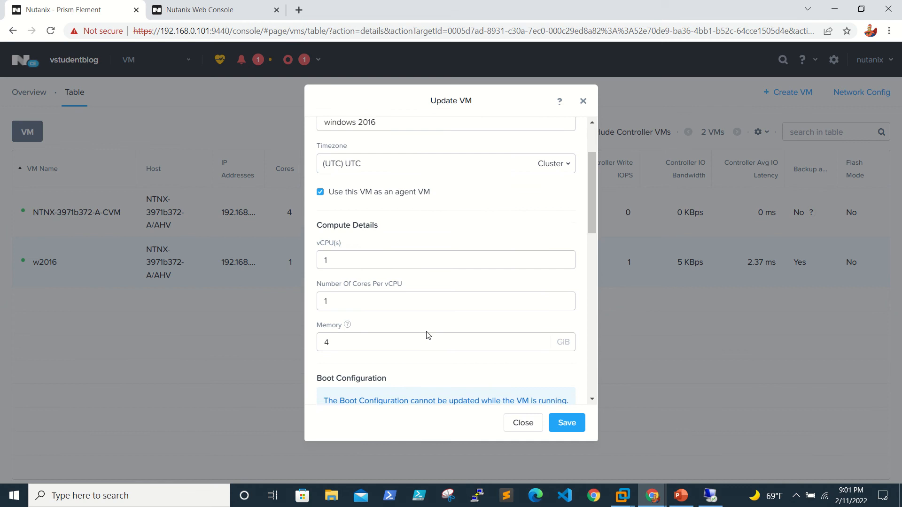
{"action": "scroll", "coordinate": [427, 335], "scroll_direction": "down", "scroll_amount": 5}
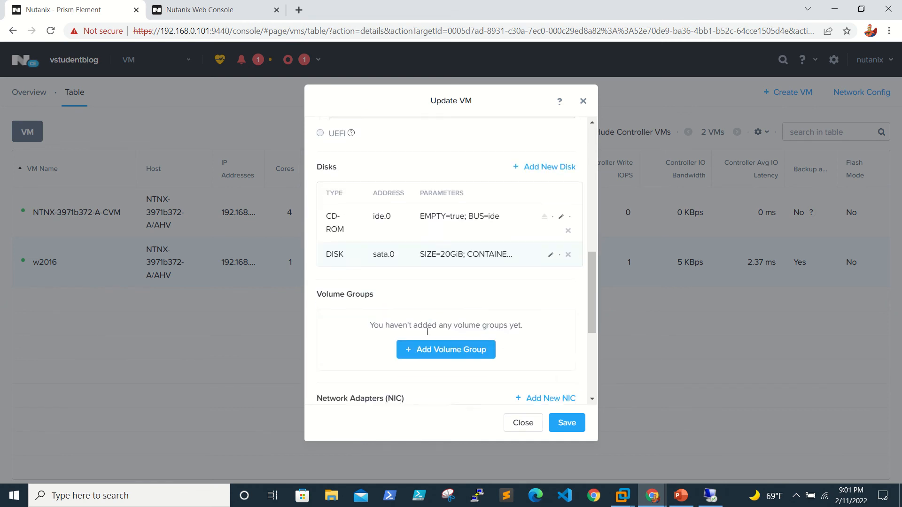
{"action": "scroll", "coordinate": [445, 206], "scroll_direction": "up", "scroll_amount": 1}
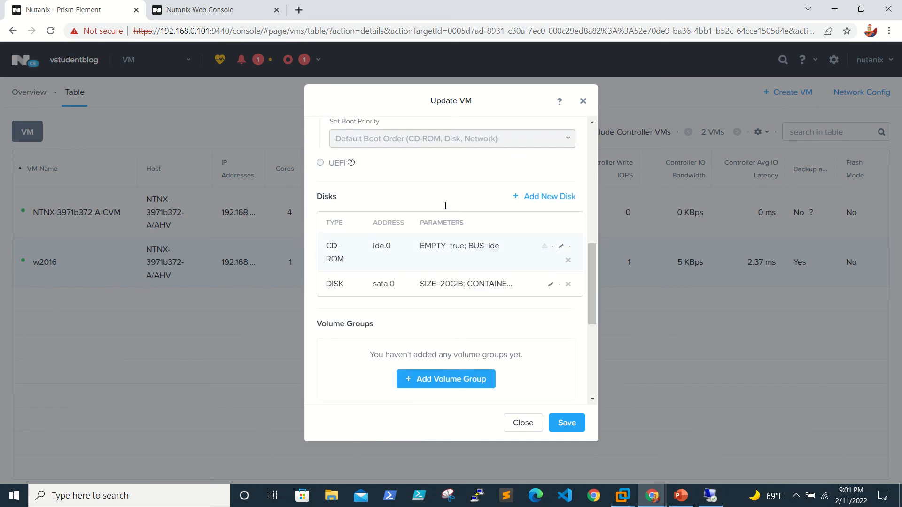
{"action": "left_click", "coordinate": [547, 197]}
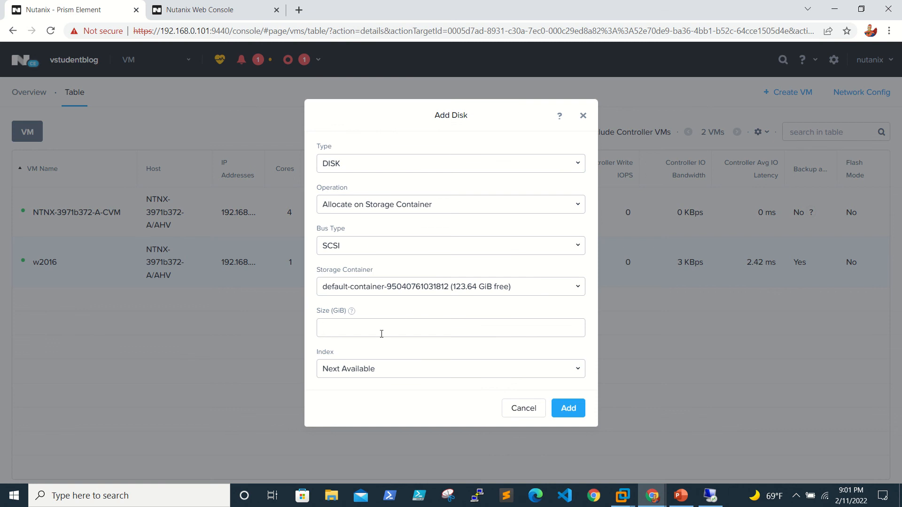
{"action": "type", "text": "1"}
{"action": "left_click", "coordinate": [494, 379]}
{"action": "left_click", "coordinate": [486, 383]}
{"action": "left_click", "coordinate": [569, 408]}
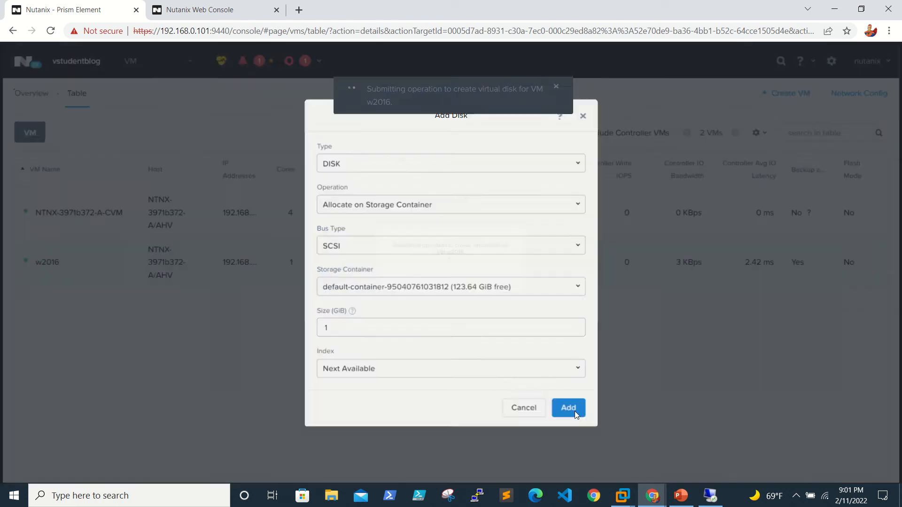
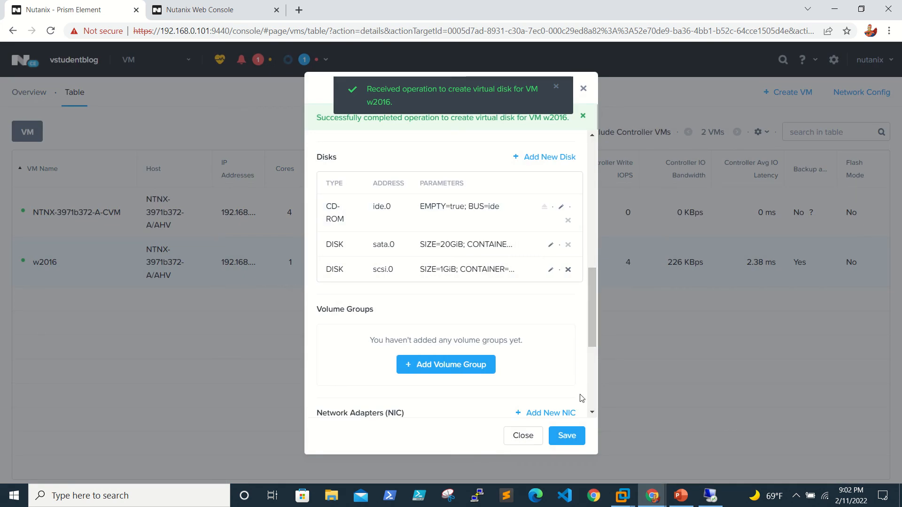
Scroll w2016's Update VM dialog to Network Adapters and start adding a new NIC.
{"action": "left_click_drag", "start_coordinate": [592, 330], "coordinate": [593, 374]}
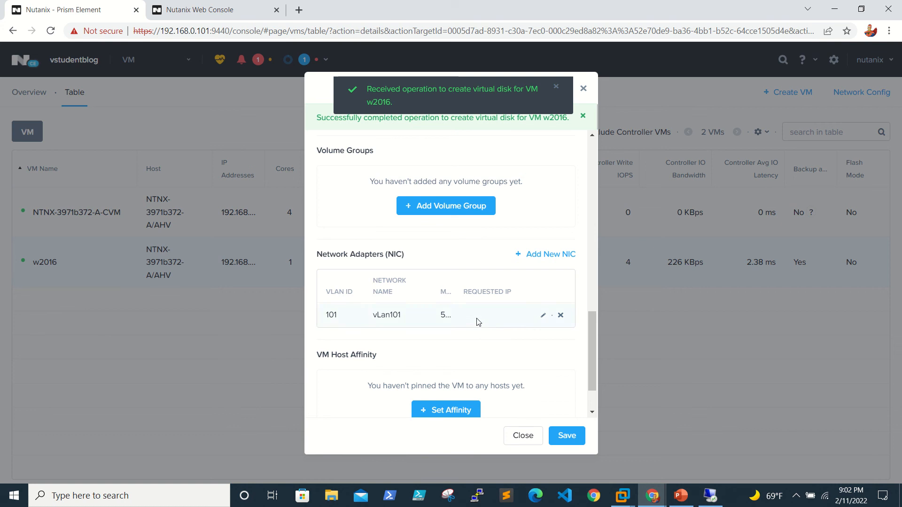
{"action": "left_click", "coordinate": [538, 256]}
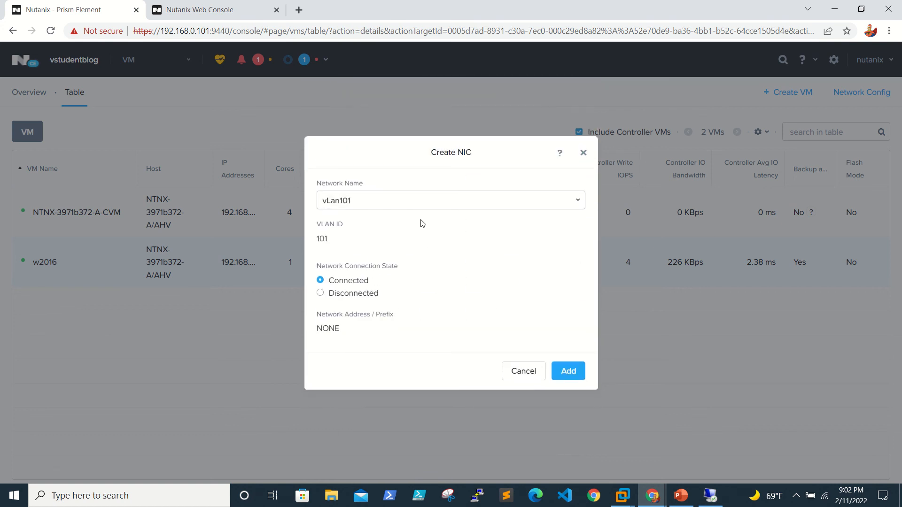
Add a NIC on vLan102 to w2016 with requested IP 192.168.0.124.
{"action": "left_click", "coordinate": [475, 204]}
{"action": "left_click", "coordinate": [452, 226]}
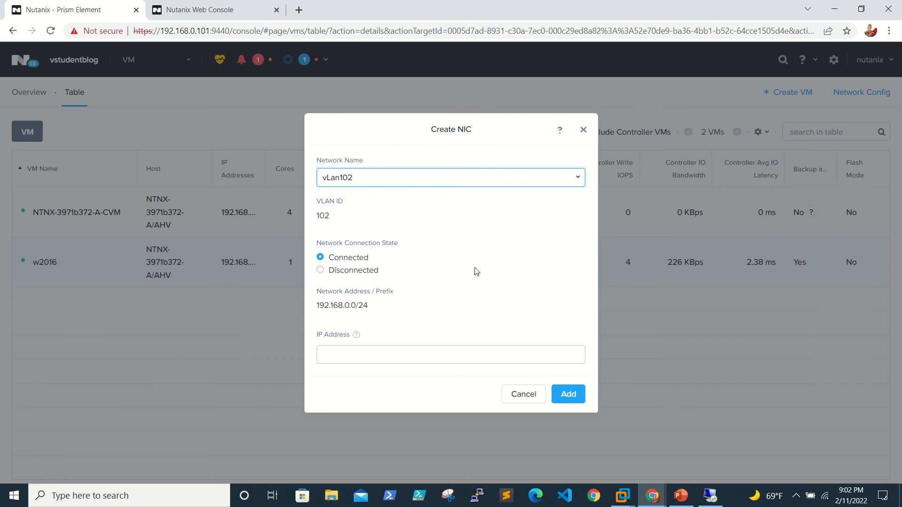
{"action": "left_click", "coordinate": [353, 354]}
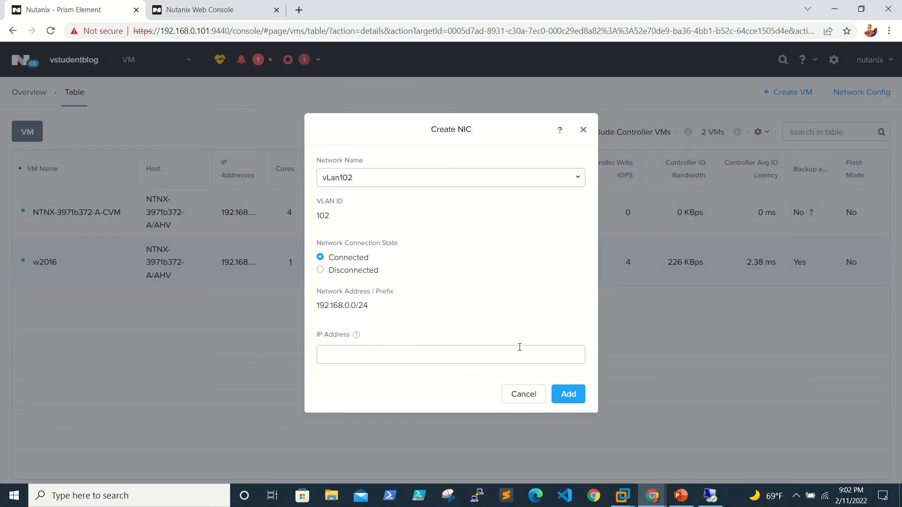
{"action": "left_click", "coordinate": [580, 396]}
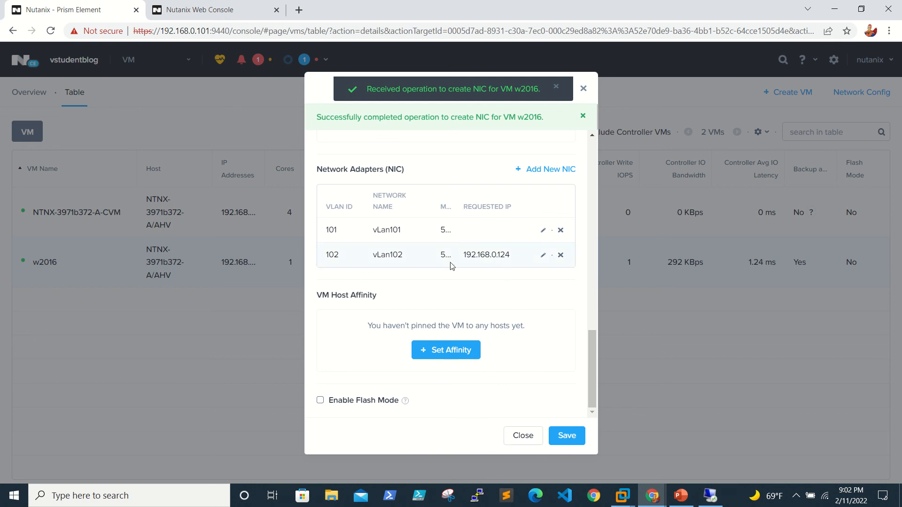
Save the w2016 update and view the remote session's ping to 192.168.0.40.
{"action": "left_click_drag", "start_coordinate": [466, 255], "coordinate": [507, 255]}
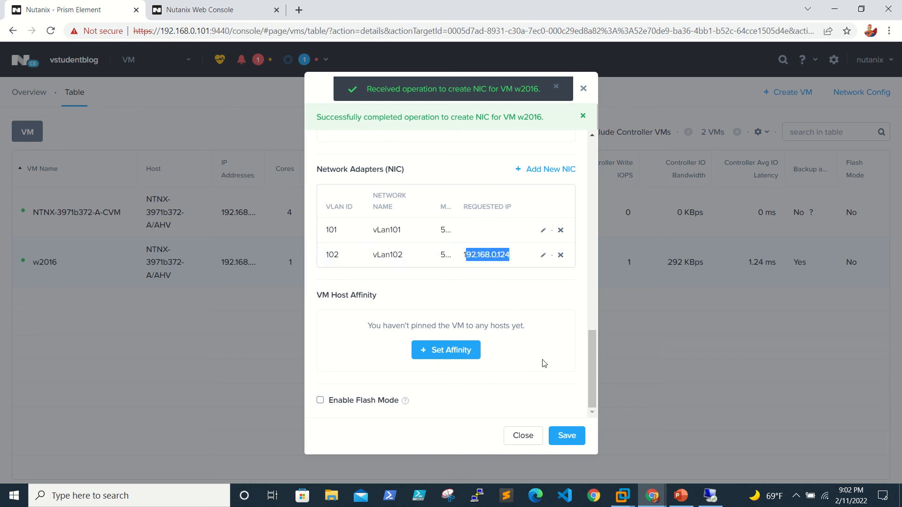
{"action": "left_click", "coordinate": [570, 435]}
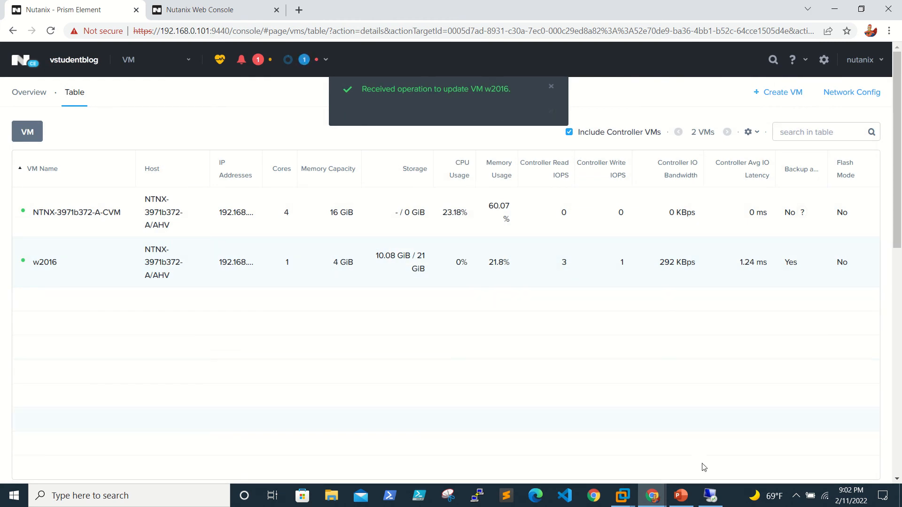
{"action": "left_click", "coordinate": [711, 495]}
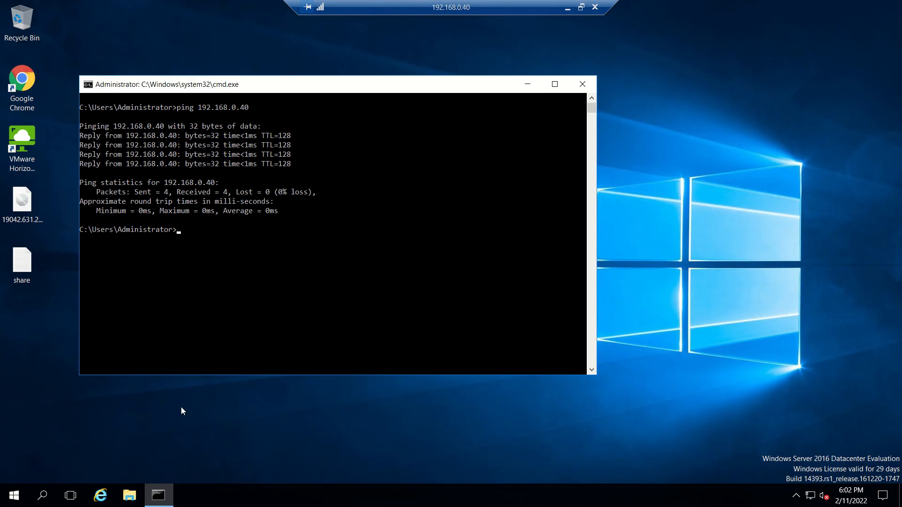
Leave the remote session and launch diskmgmt.msc in the w2016 console.
{"action": "right_click", "coordinate": [14, 495]}
{"action": "left_click", "coordinate": [491, 203]}
{"action": "left_click", "coordinate": [568, 7]}
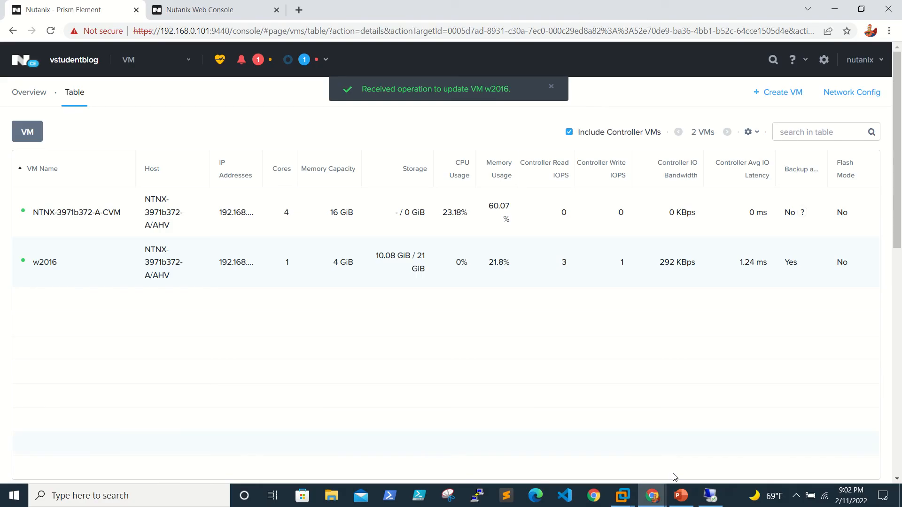
{"action": "mouse_move", "coordinate": [657, 501]}
{"action": "left_click", "coordinate": [656, 411]}
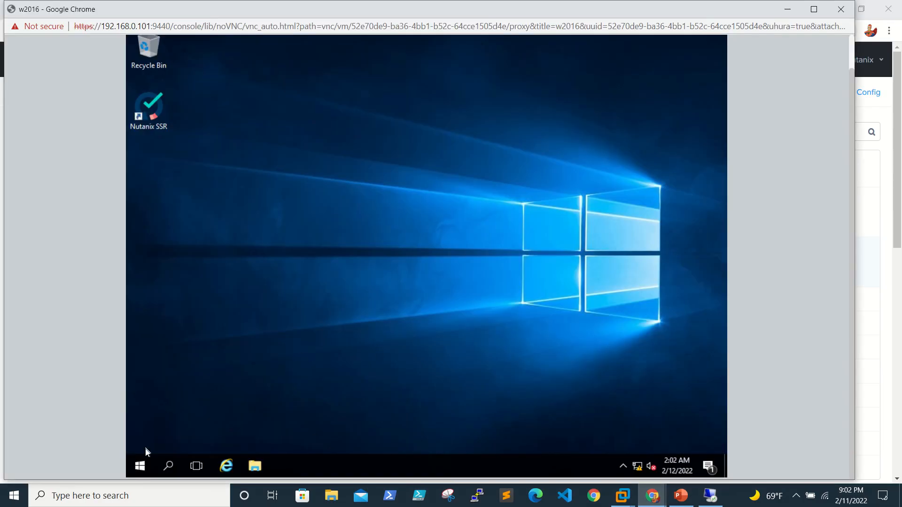
{"action": "right_click", "coordinate": [140, 465]}
{"action": "left_click", "coordinate": [199, 412]}
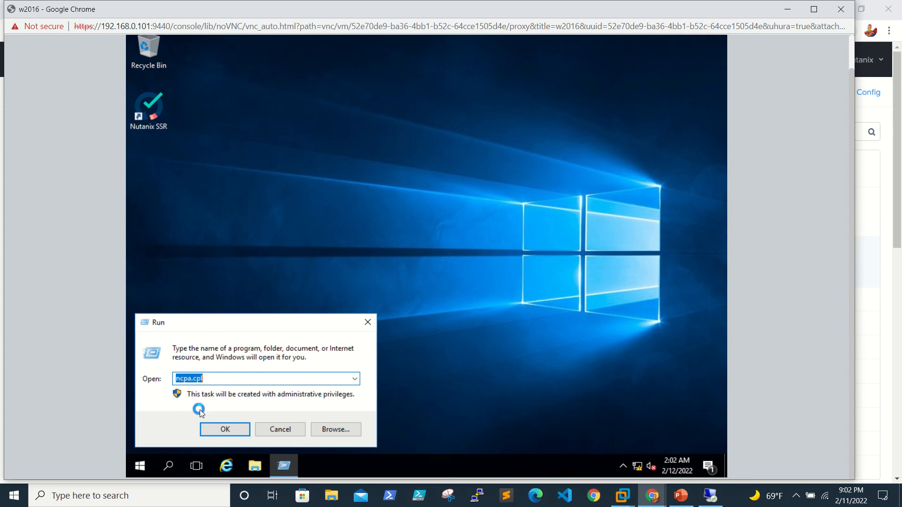
{"action": "type", "text": "diskmgmt.msc"}
{"action": "key", "text": "Return"}
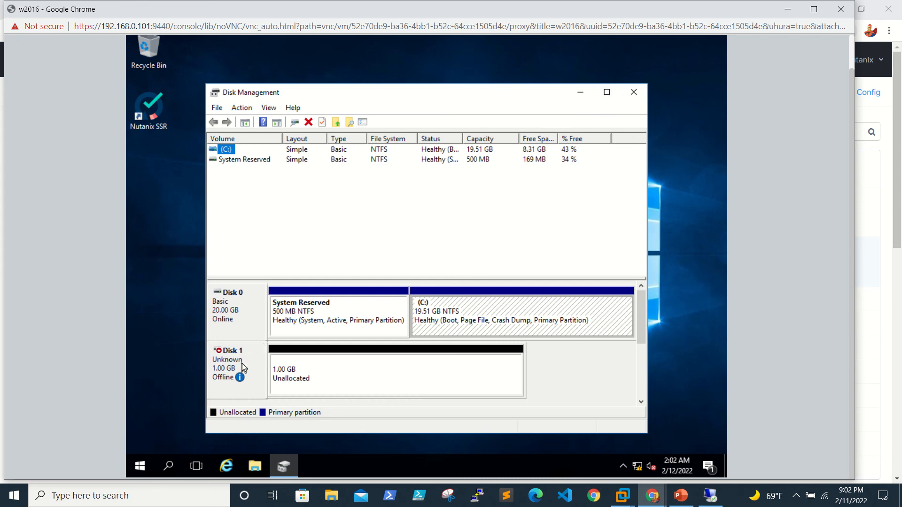
Bring Disk 1 online and initialize it with MBR.
{"action": "right_click", "coordinate": [241, 363]}
{"action": "left_click", "coordinate": [281, 369]}
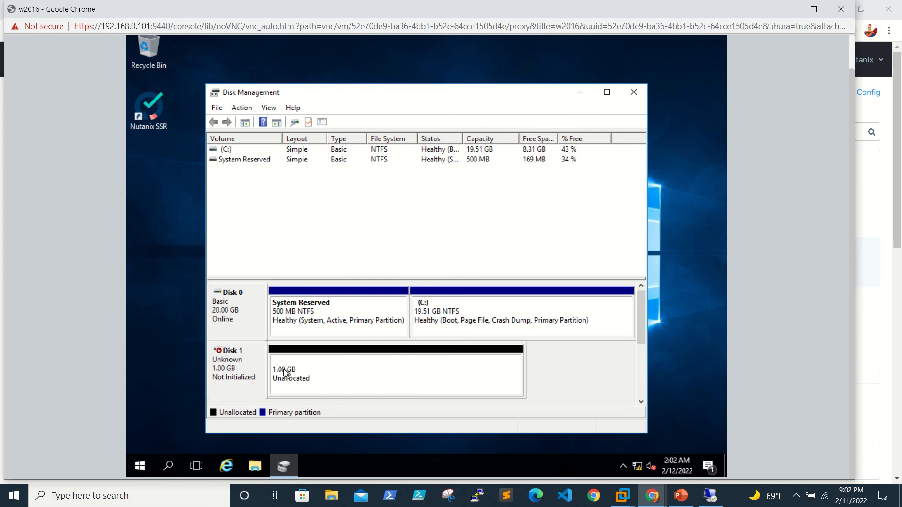
{"action": "right_click", "coordinate": [253, 365]}
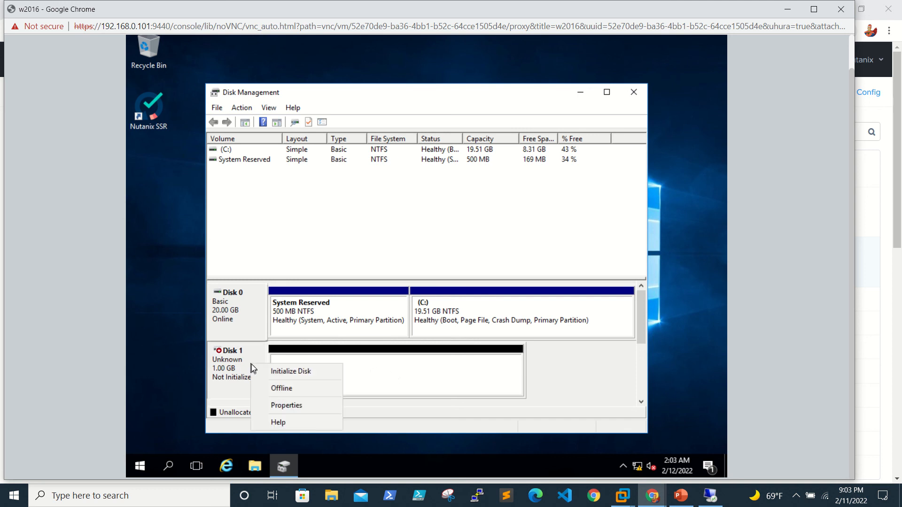
{"action": "left_click", "coordinate": [275, 373]}
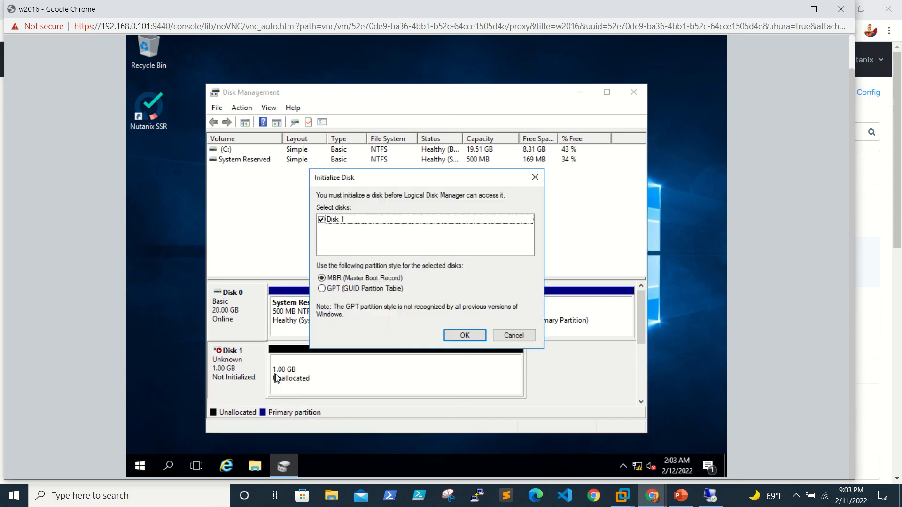
{"action": "left_click", "coordinate": [455, 335]}
Create a default NTFS simple volume E: on Disk 1 and close Disk Management.
{"action": "right_click", "coordinate": [348, 377]}
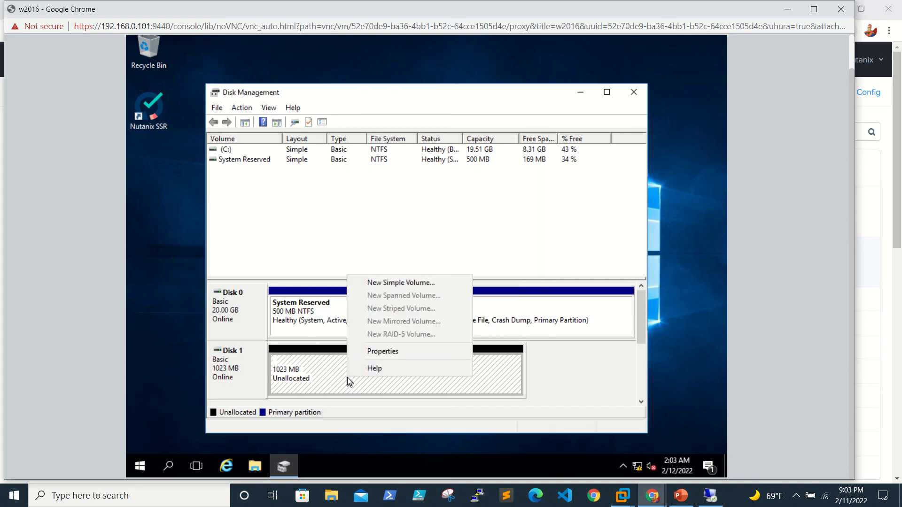
{"action": "left_click", "coordinate": [408, 283]}
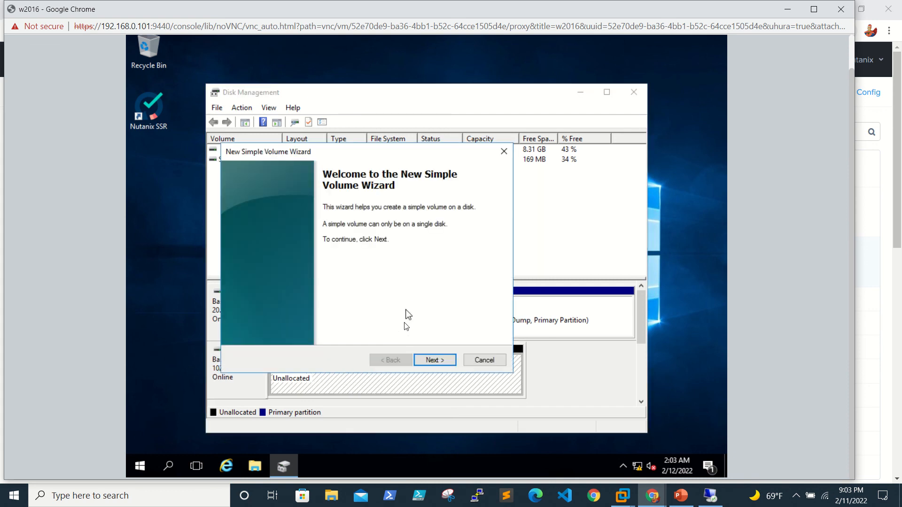
{"action": "left_click", "coordinate": [426, 362]}
{"action": "left_click", "coordinate": [427, 362]}
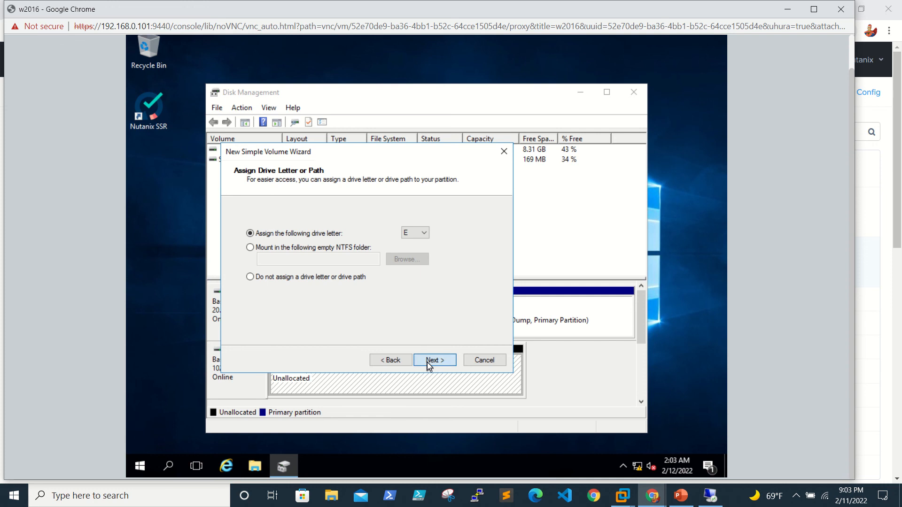
{"action": "left_click", "coordinate": [427, 362]}
{"action": "left_click", "coordinate": [428, 365]}
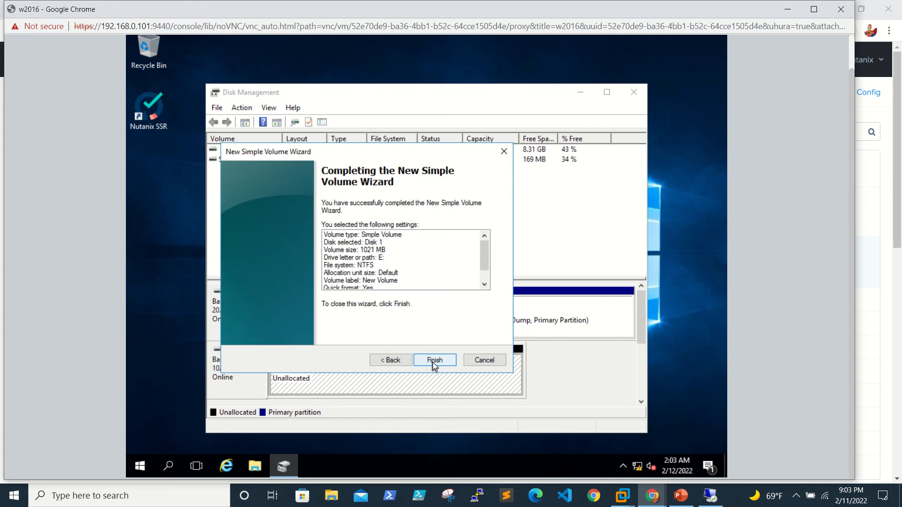
{"action": "left_click", "coordinate": [433, 364]}
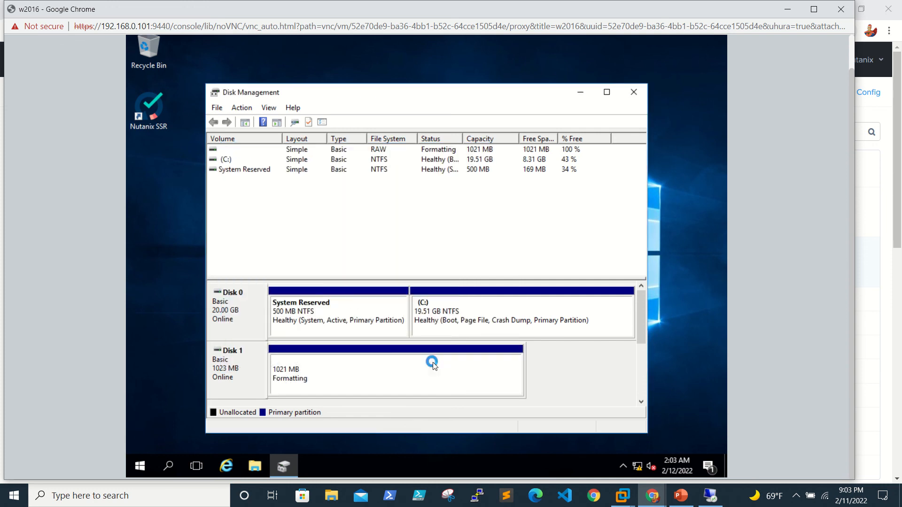
{"action": "left_click", "coordinate": [633, 95]}
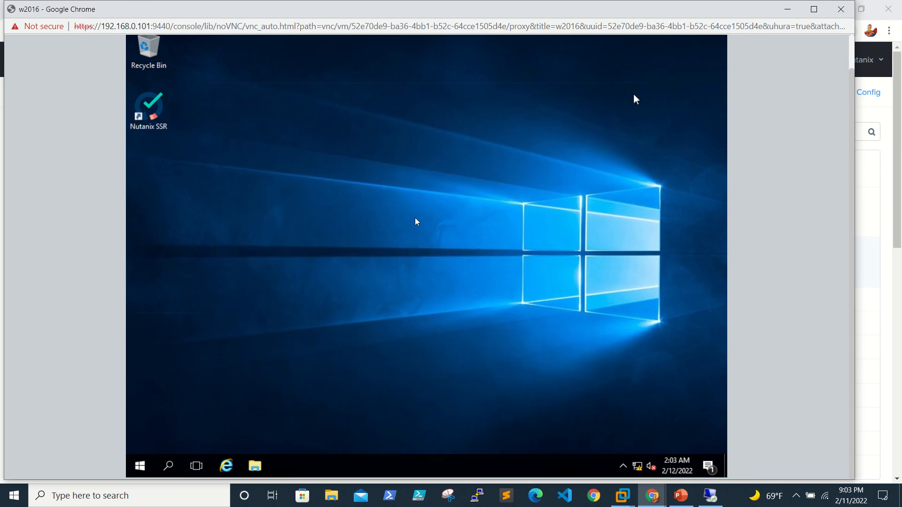
Open Network Connections via ncpa.cpl and inspect the disabled Ethernet 2 adapter.
{"action": "right_click", "coordinate": [140, 466]}
{"action": "left_click", "coordinate": [198, 408]}
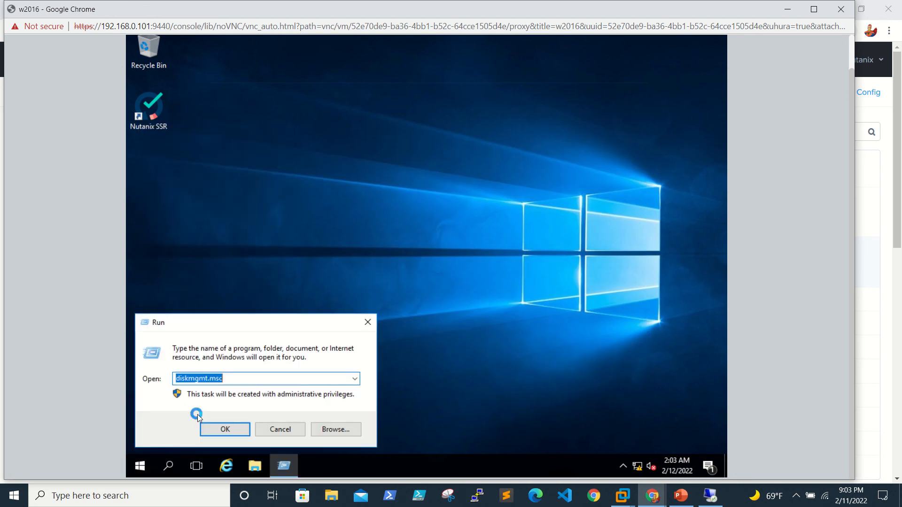
{"action": "type", "text": "n"}
{"action": "key", "text": "Down"}
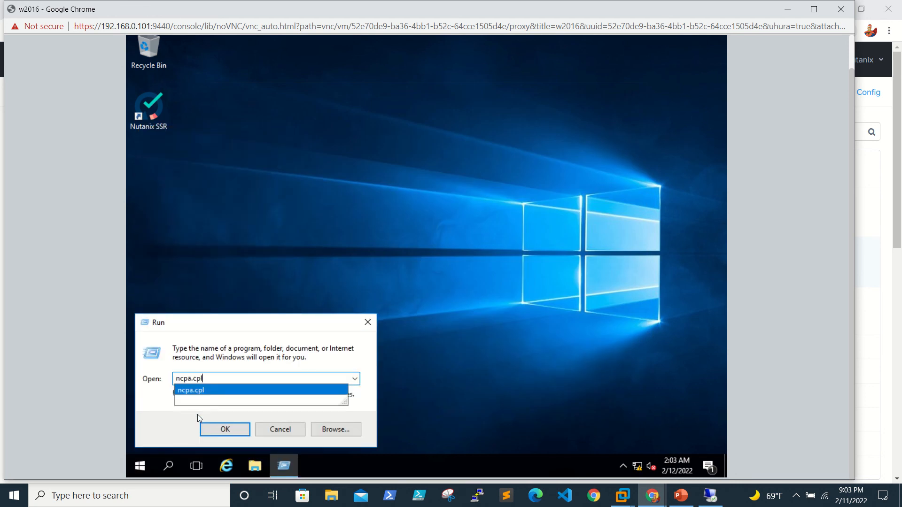
{"action": "key", "text": "Return"}
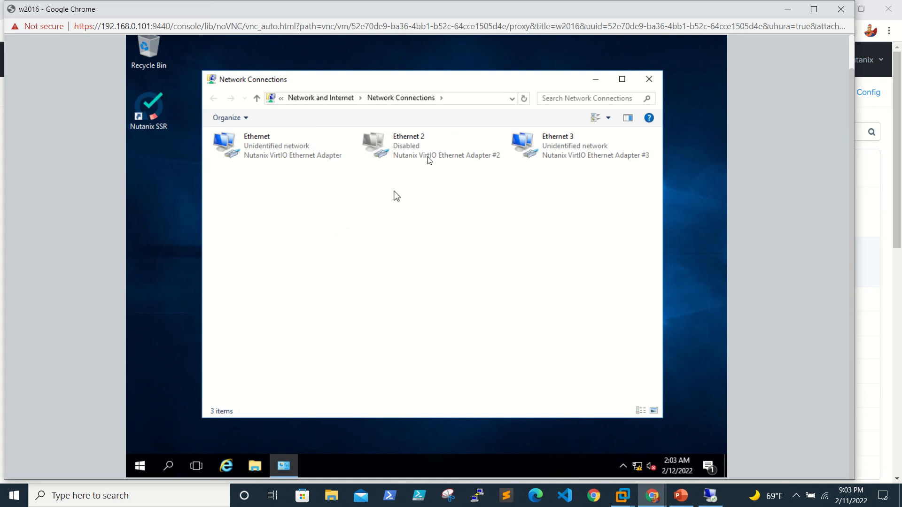
{"action": "left_click", "coordinate": [427, 150]}
{"action": "right_click", "coordinate": [427, 151]}
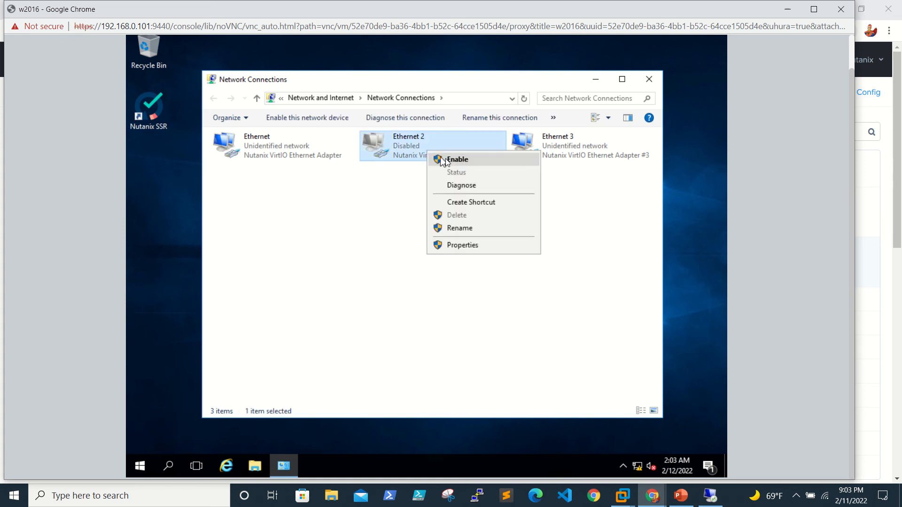
{"action": "left_click", "coordinate": [376, 201]}
Check Ethernet 3's details showing DHCP address 192.168.0.124, then close all network windows.
{"action": "left_click", "coordinate": [576, 147]}
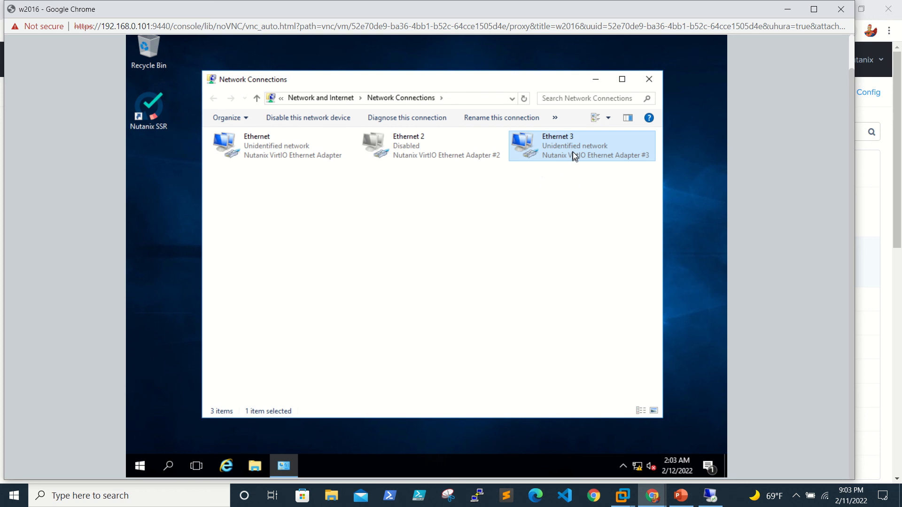
{"action": "right_click", "coordinate": [573, 151]}
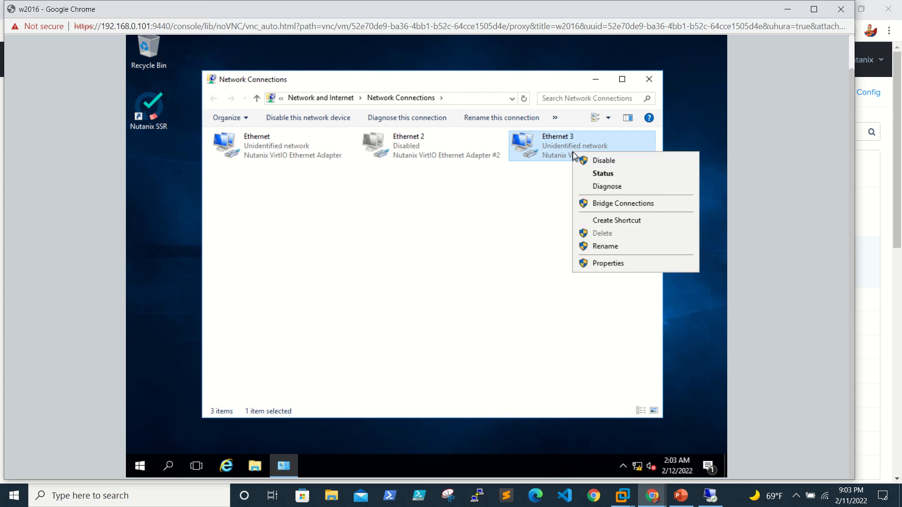
{"action": "left_click", "coordinate": [602, 178]}
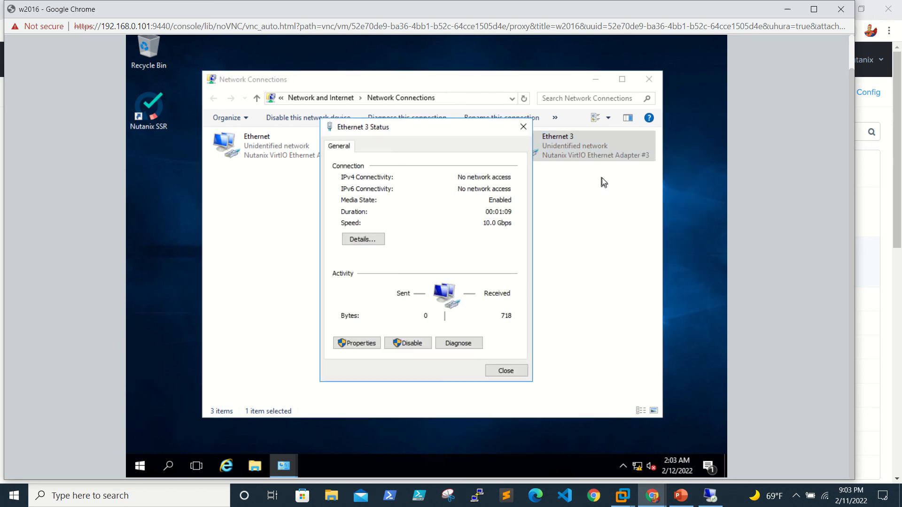
{"action": "left_click", "coordinate": [354, 238]}
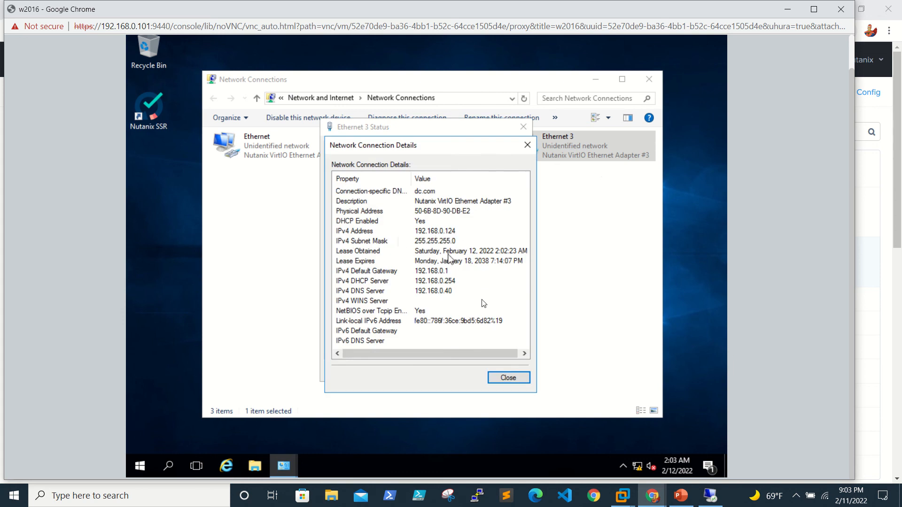
{"action": "left_click", "coordinate": [515, 382]}
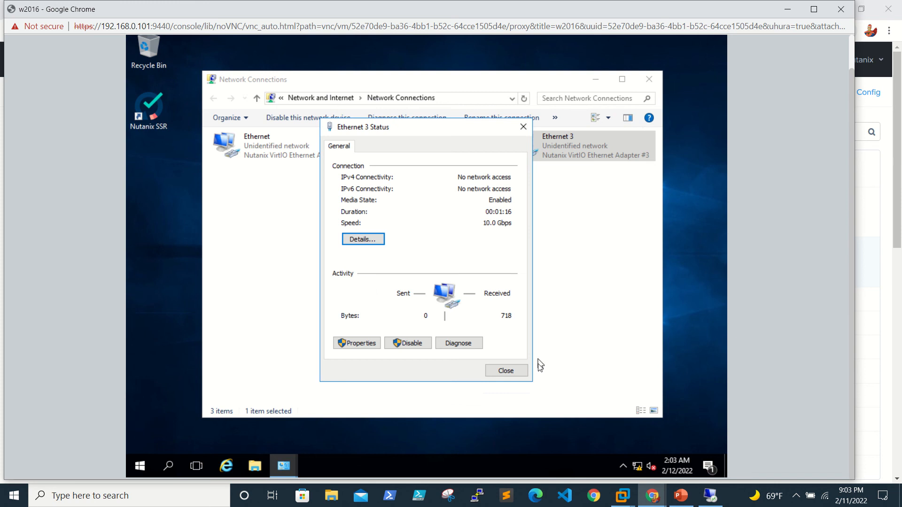
{"action": "left_click", "coordinate": [524, 371]}
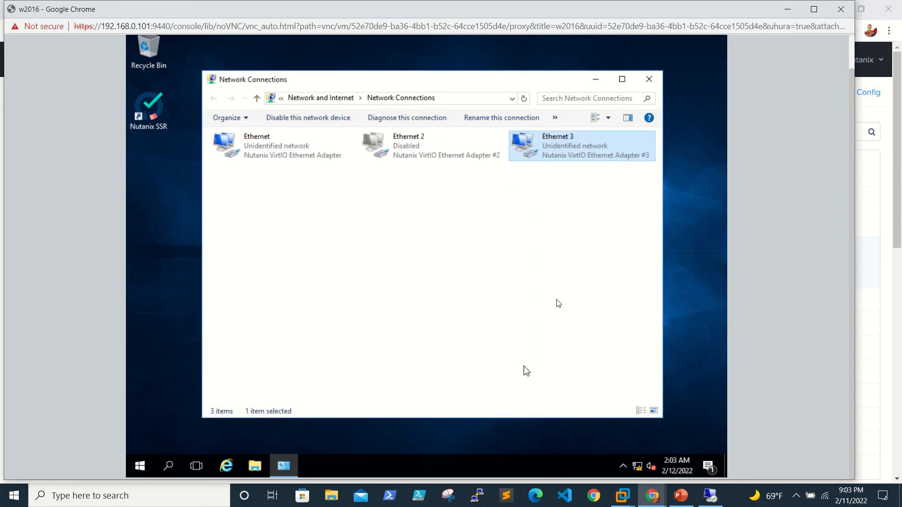
{"action": "left_click", "coordinate": [647, 80]}
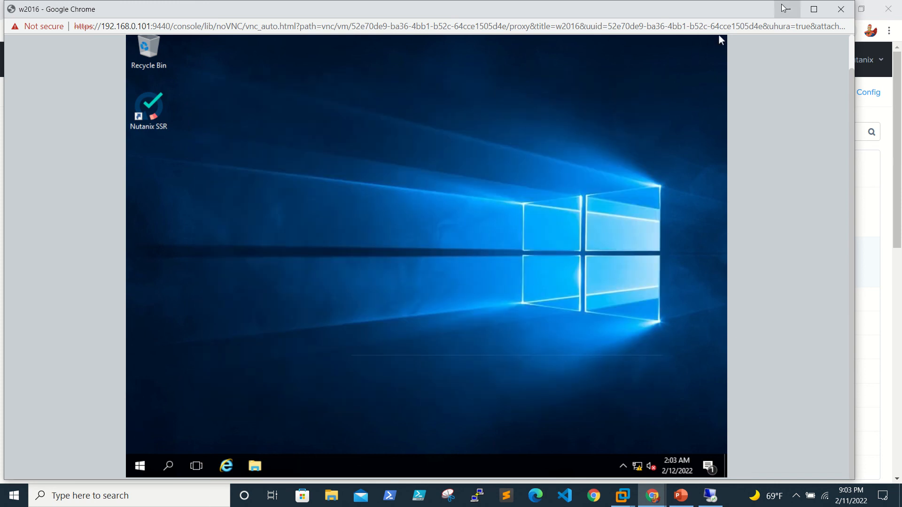
Shut down the w2016 guest with reason Other (Planned) and close its console window.
{"action": "right_click", "coordinate": [141, 466]}
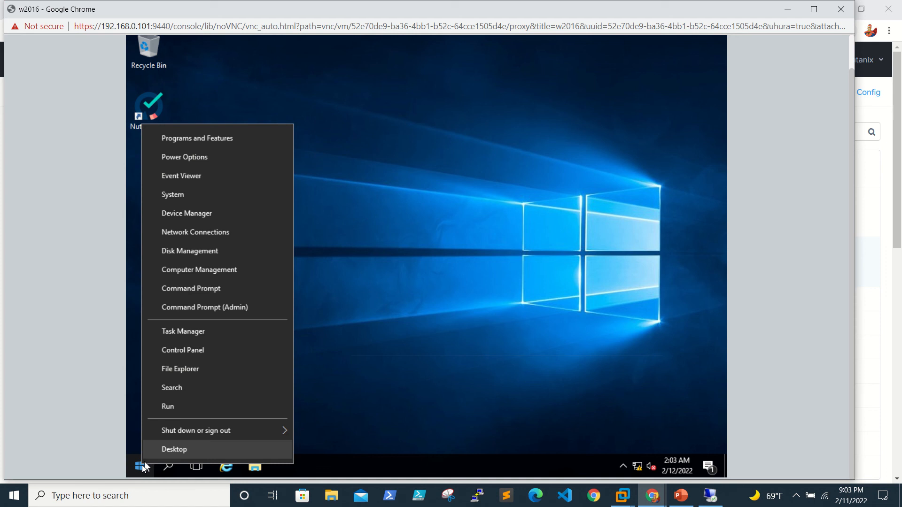
{"action": "mouse_move", "coordinate": [219, 429]}
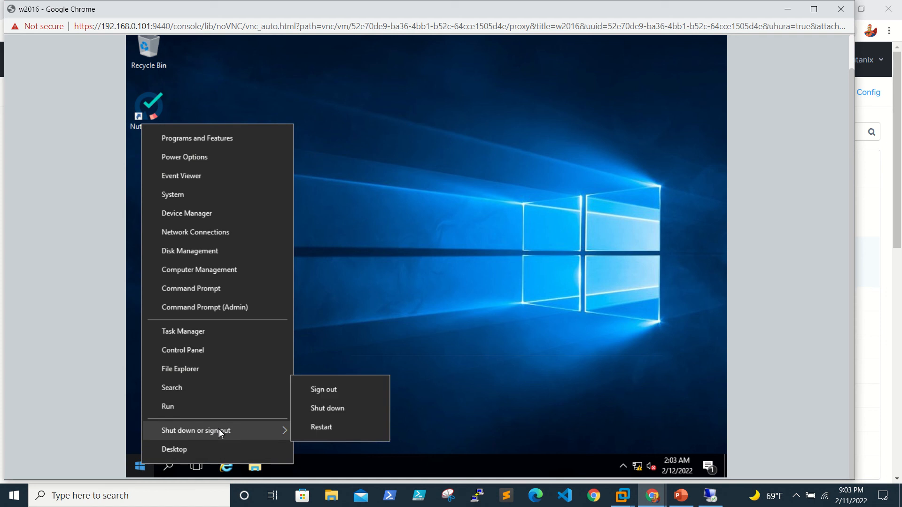
{"action": "left_click", "coordinate": [365, 410]}
{"action": "left_click", "coordinate": [283, 415]}
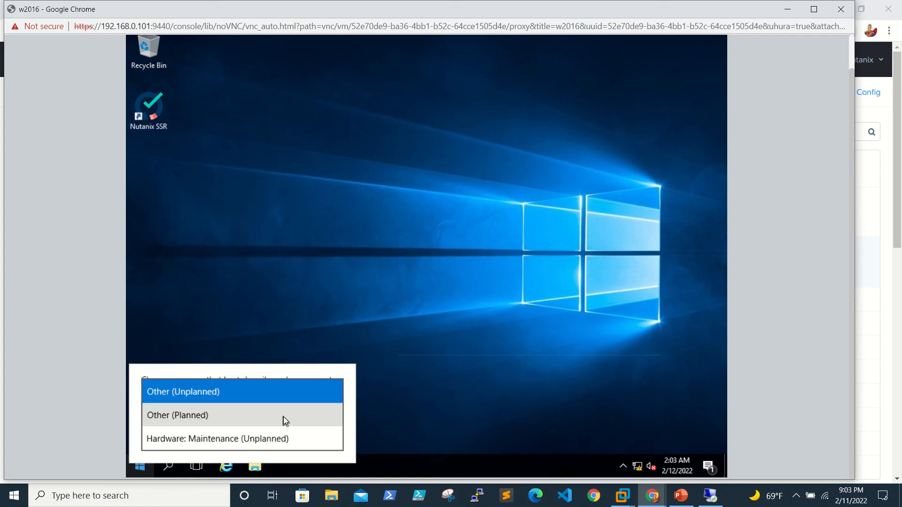
{"action": "left_click", "coordinate": [283, 416]}
{"action": "left_click", "coordinate": [326, 438]}
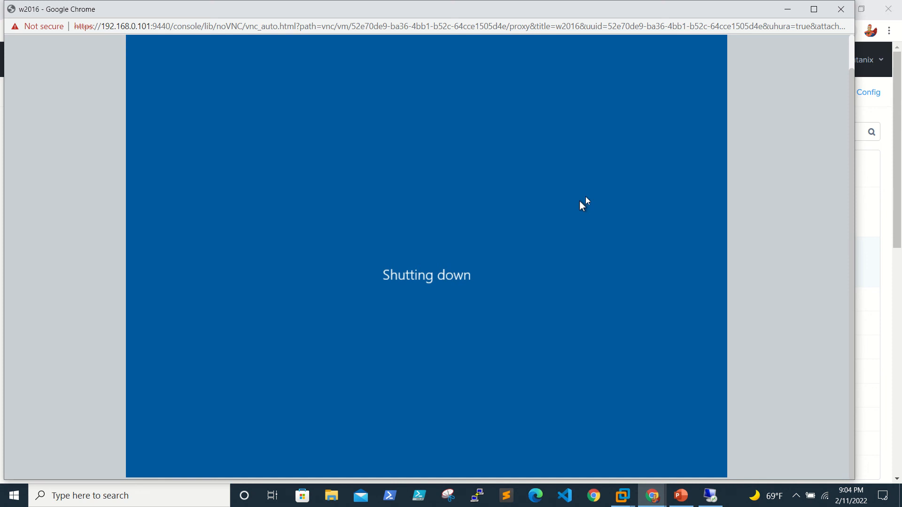
{"action": "left_click", "coordinate": [841, 9]}
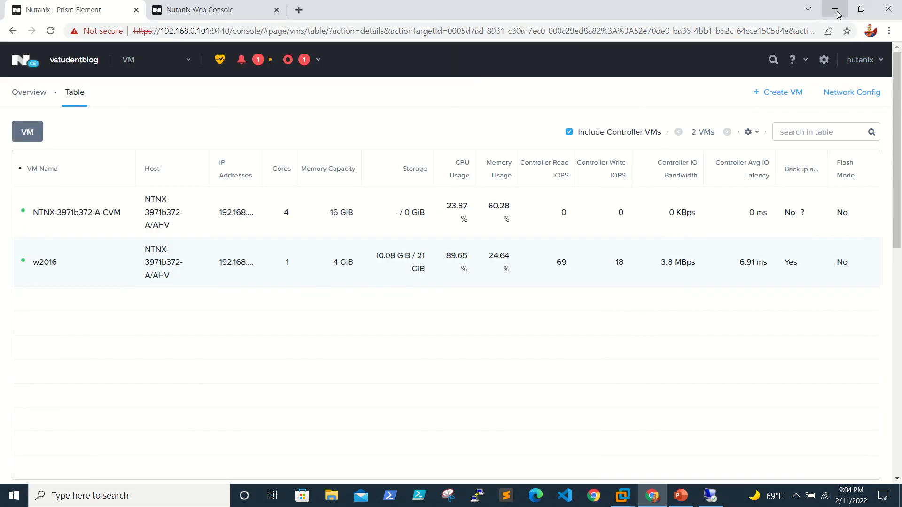
Edit w2016 and delete its 1 GiB scsi.0 disk.
{"action": "right_click", "coordinate": [45, 271]}
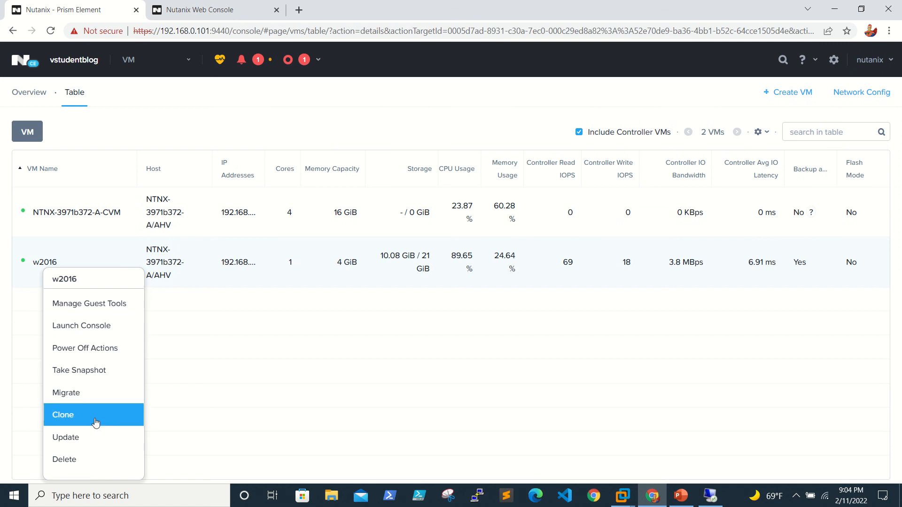
{"action": "left_click", "coordinate": [90, 436]}
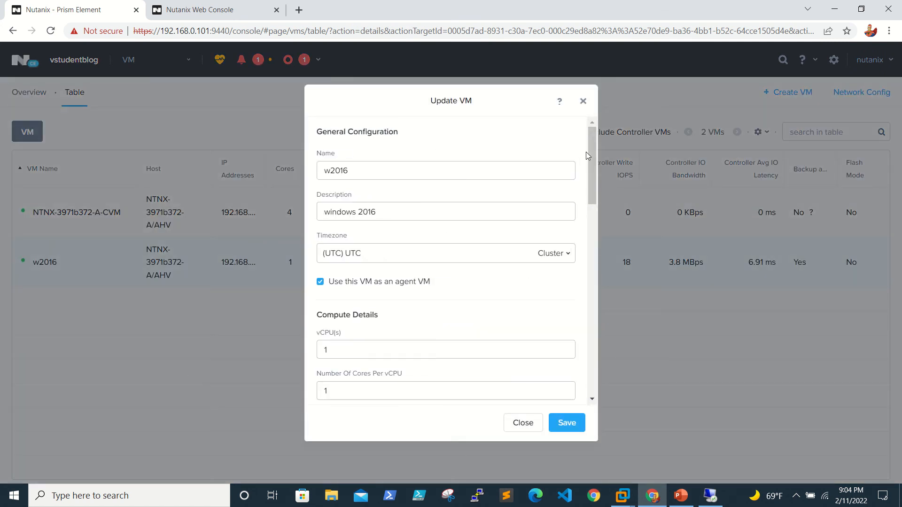
{"action": "left_click_drag", "start_coordinate": [588, 154], "coordinate": [607, 276]}
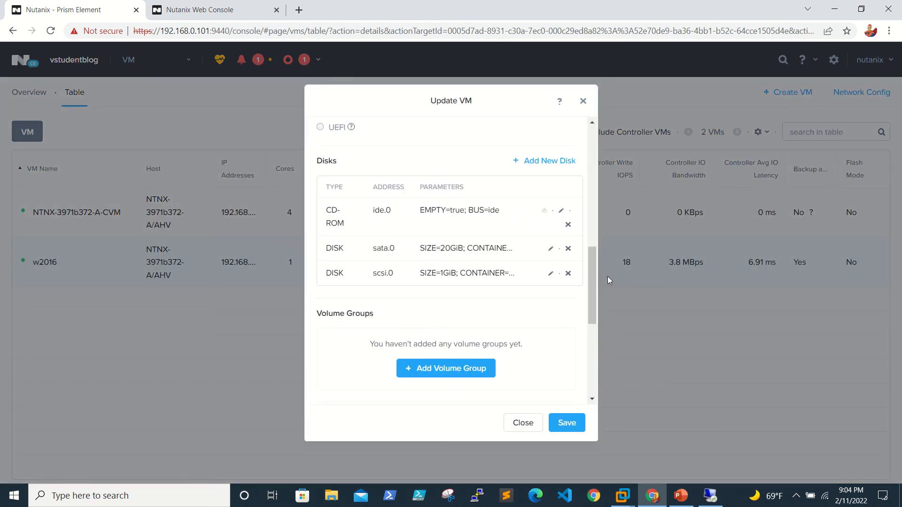
{"action": "left_click", "coordinate": [568, 273]}
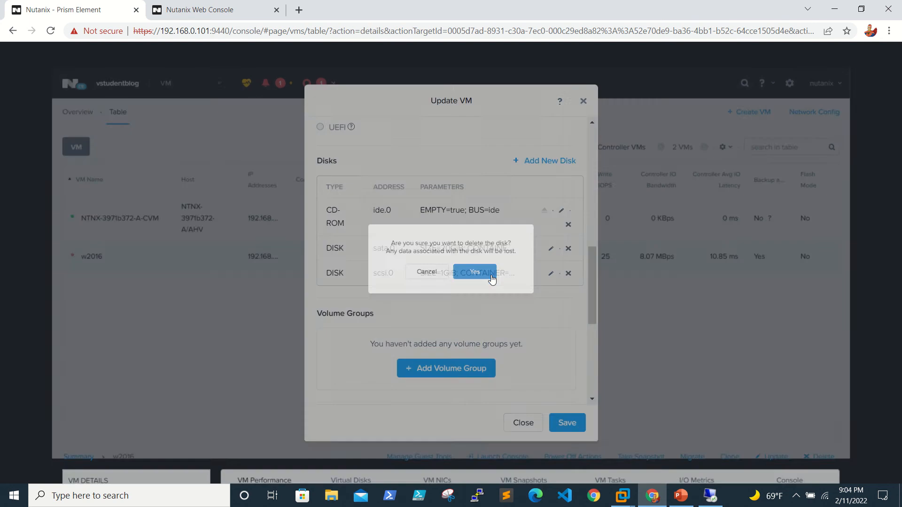
{"action": "left_click", "coordinate": [490, 279]}
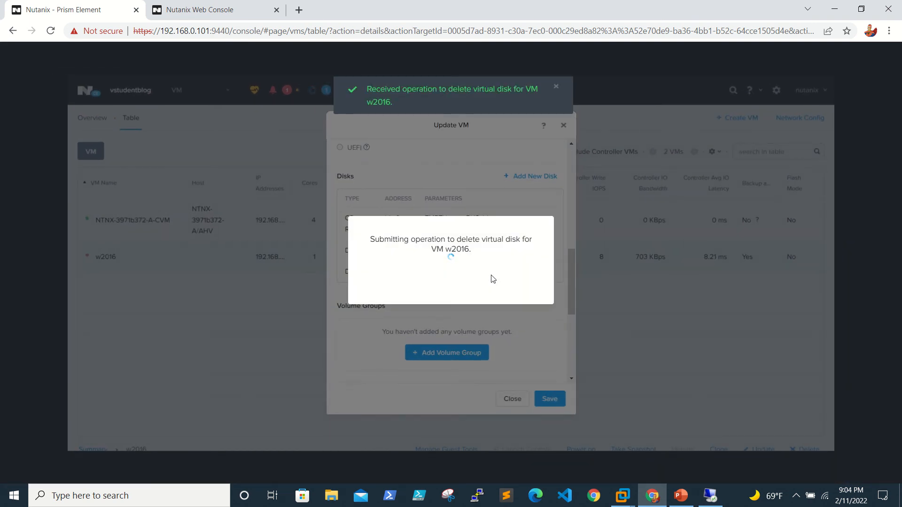
Delete the vLan102 network adapter and save the w2016 configuration.
{"action": "scroll", "coordinate": [502, 302], "scroll_direction": "down", "scroll_amount": 7}
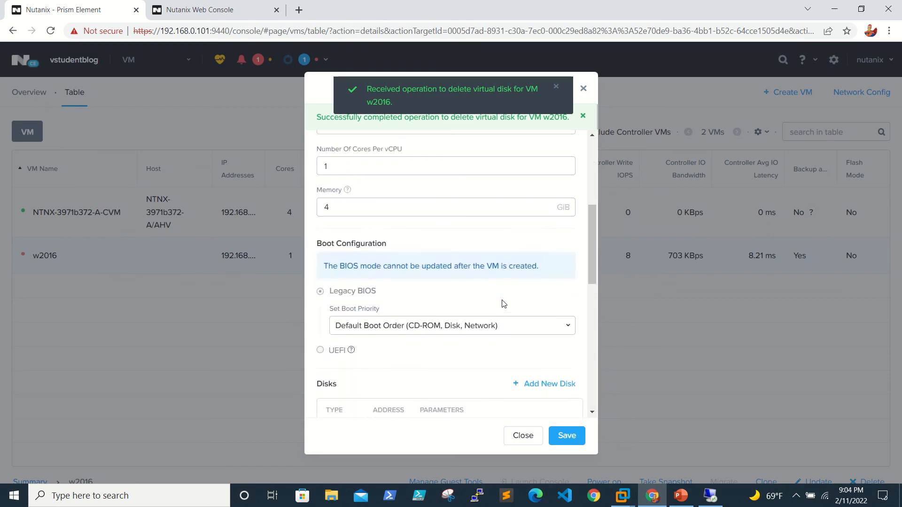
{"action": "scroll", "coordinate": [503, 303], "scroll_direction": "down", "scroll_amount": 8}
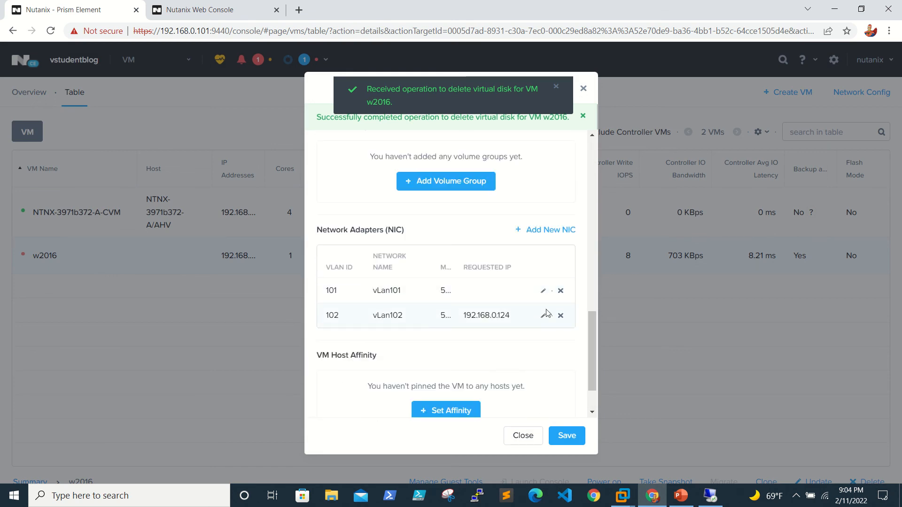
{"action": "left_click", "coordinate": [560, 315]}
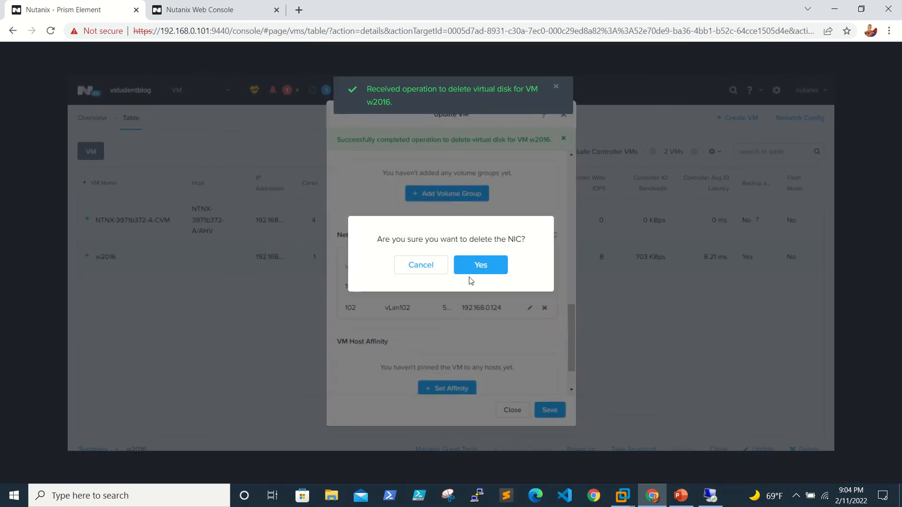
{"action": "left_click", "coordinate": [487, 264]}
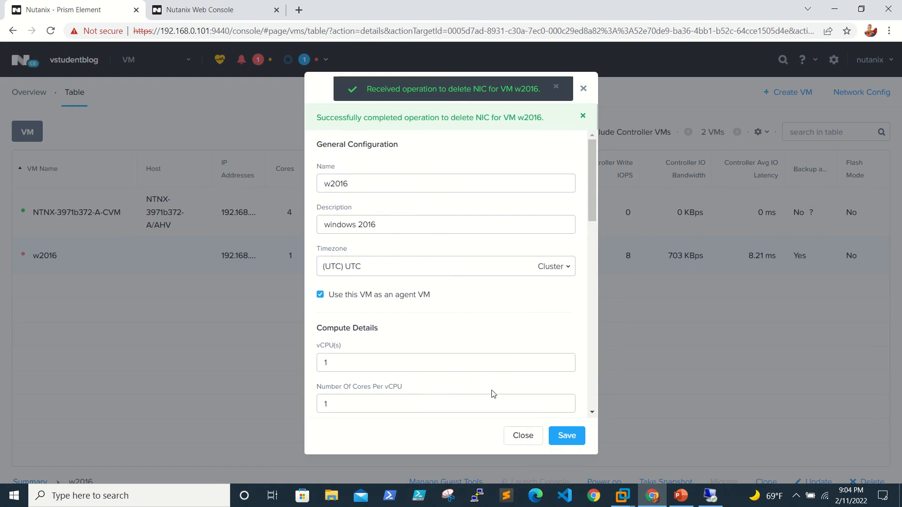
{"action": "scroll", "coordinate": [492, 394], "scroll_direction": "down", "scroll_amount": 10}
{"action": "left_click", "coordinate": [577, 438]}
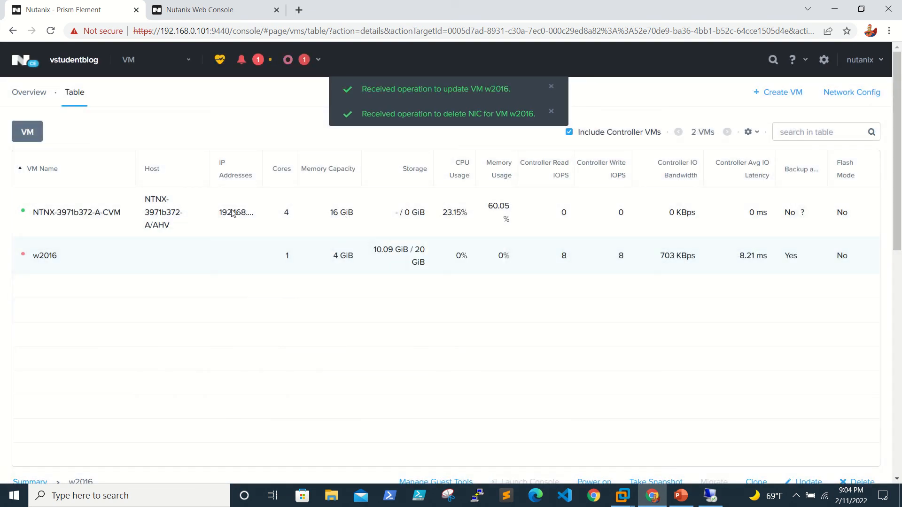
Start deleting w2016 but cancel, then scroll through its performance charts.
{"action": "right_click", "coordinate": [43, 258]}
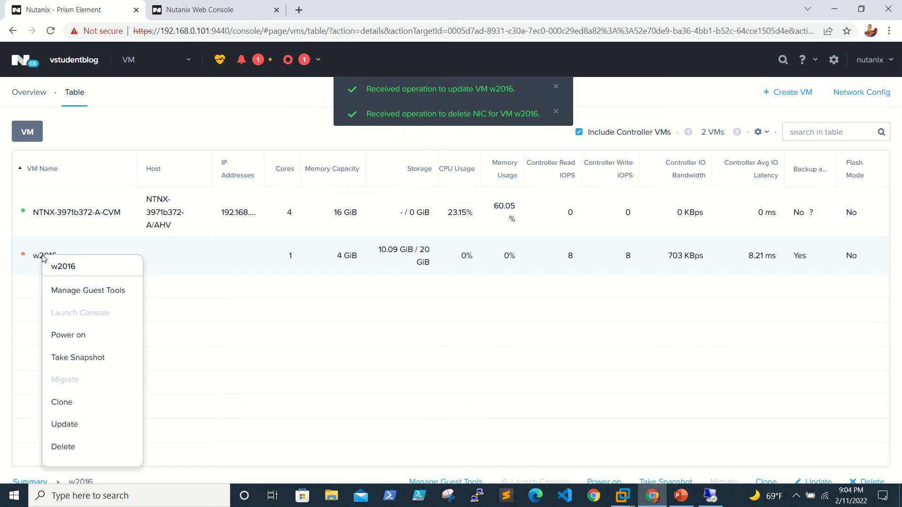
{"action": "left_click", "coordinate": [82, 449]}
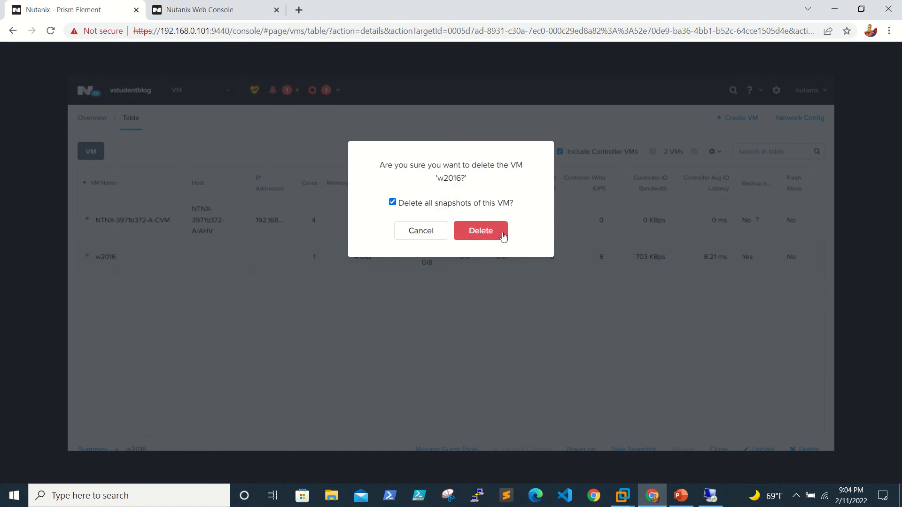
{"action": "left_click", "coordinate": [426, 233]}
{"action": "scroll", "coordinate": [478, 406], "scroll_direction": "down", "scroll_amount": 2}
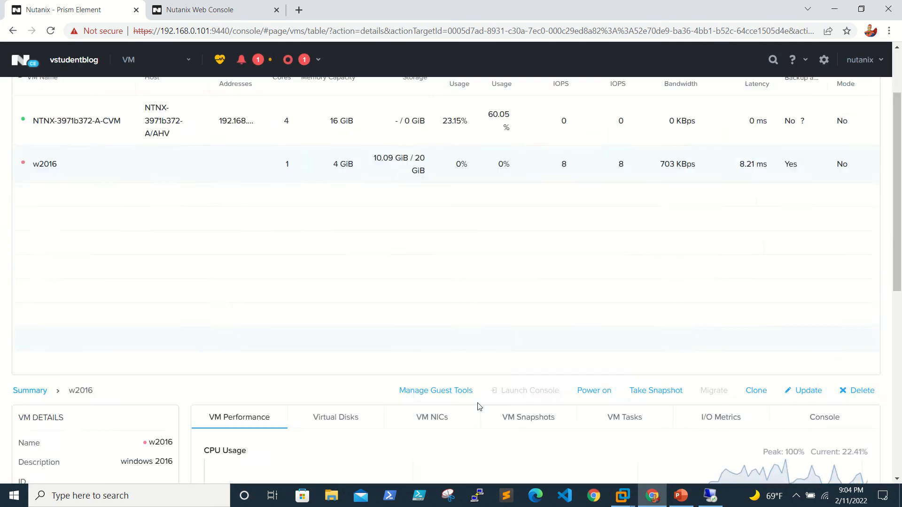
{"action": "scroll", "coordinate": [478, 406], "scroll_direction": "down", "scroll_amount": 3}
{"action": "scroll", "coordinate": [479, 406], "scroll_direction": "up", "scroll_amount": 1}
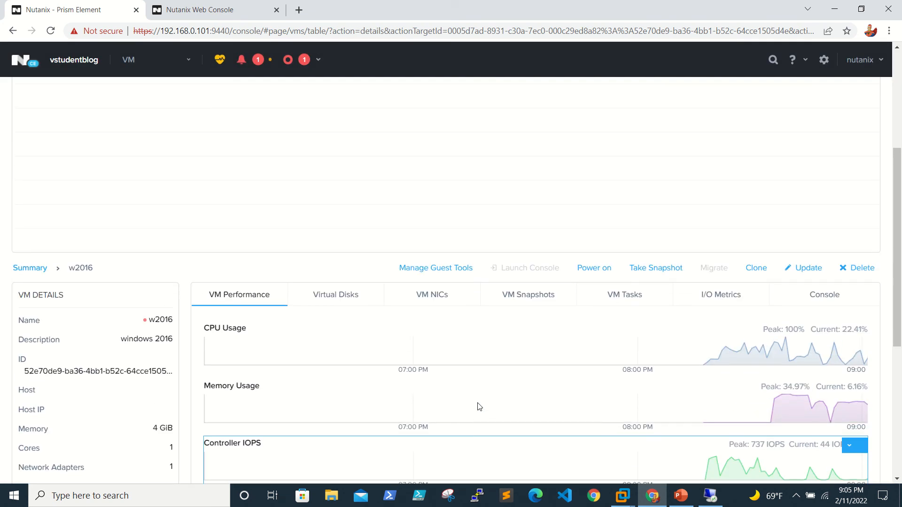
{"action": "scroll", "coordinate": [479, 406], "scroll_direction": "down", "scroll_amount": 2}
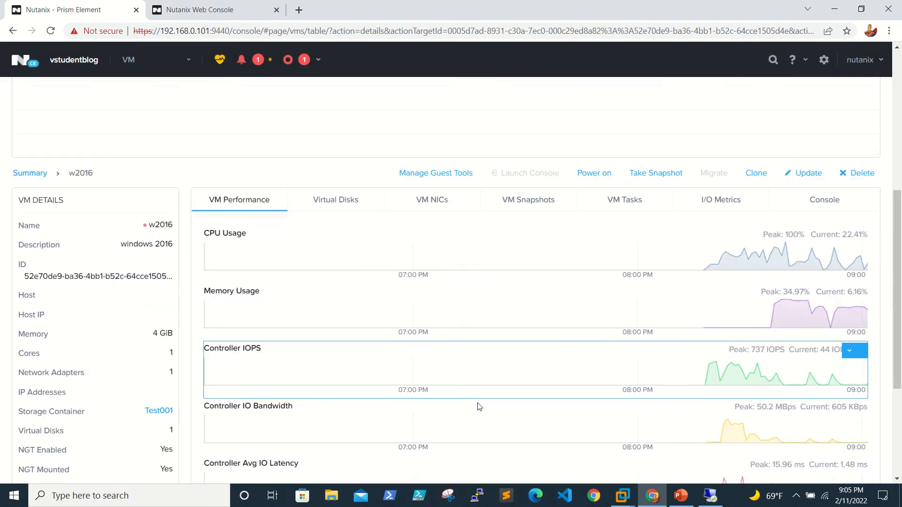
{"action": "scroll", "coordinate": [479, 407], "scroll_direction": "up", "scroll_amount": 1}
{"action": "scroll", "coordinate": [479, 406], "scroll_direction": "down", "scroll_amount": 2}
{"action": "scroll", "coordinate": [480, 407], "scroll_direction": "up", "scroll_amount": 6}
{"action": "scroll", "coordinate": [479, 407], "scroll_direction": "down", "scroll_amount": 3}
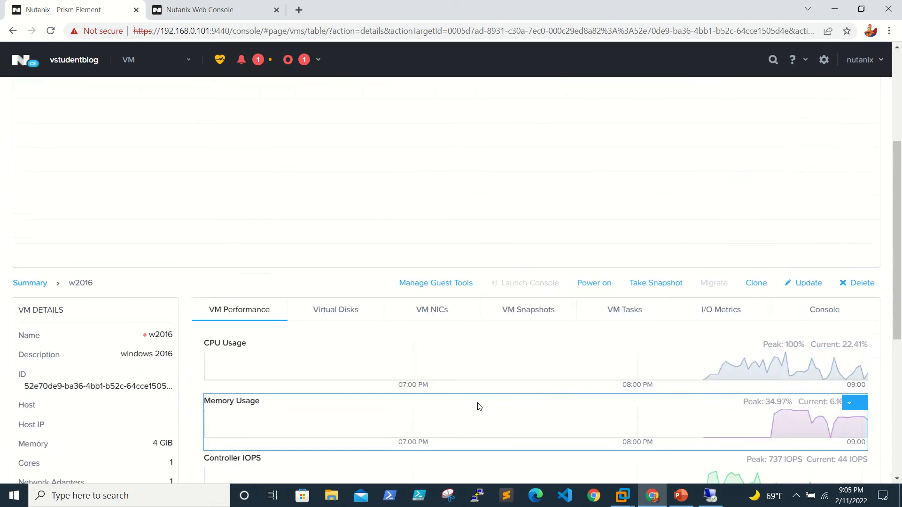
{"action": "scroll", "coordinate": [480, 407], "scroll_direction": "up", "scroll_amount": 2}
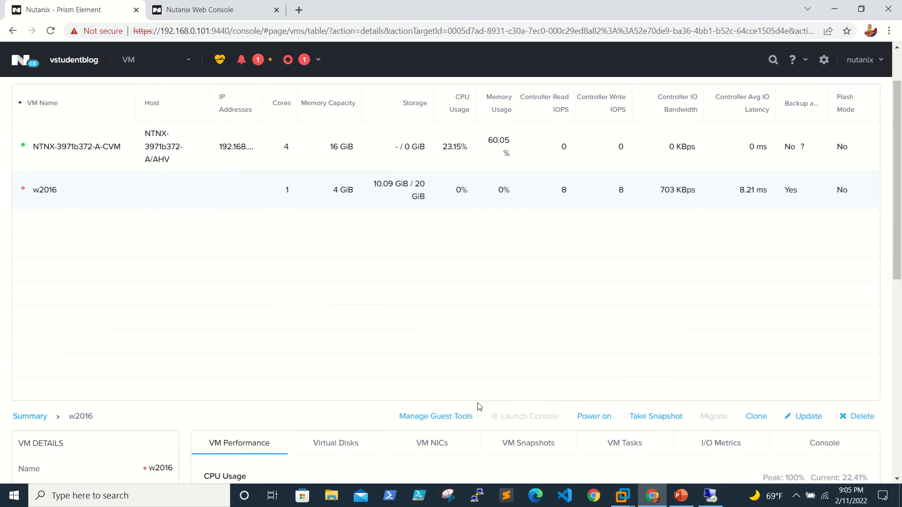
Review the CVM's virtual disks, NICs and snapshots.
{"action": "left_click", "coordinate": [83, 154]}
{"action": "scroll", "coordinate": [303, 480], "scroll_direction": "down", "scroll_amount": 3}
{"action": "scroll", "coordinate": [303, 479], "scroll_direction": "down", "scroll_amount": 2}
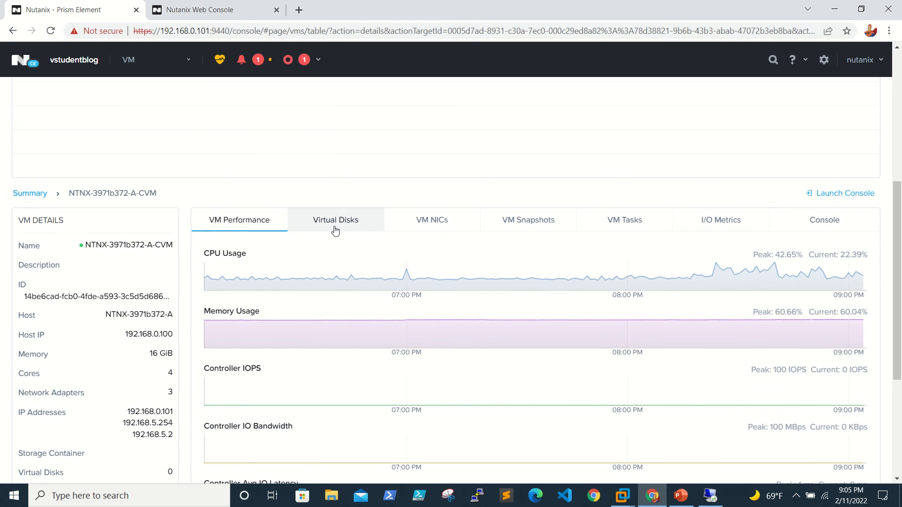
{"action": "left_click", "coordinate": [336, 230]}
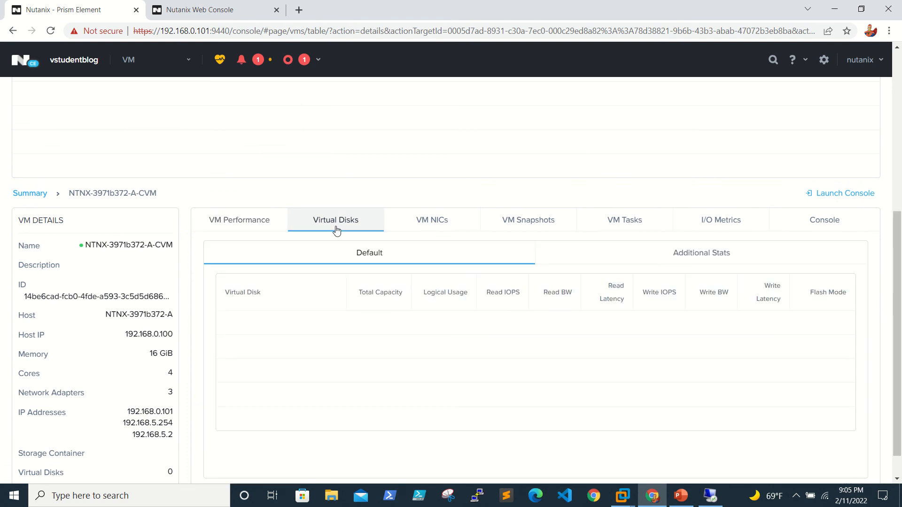
{"action": "left_click", "coordinate": [425, 225]}
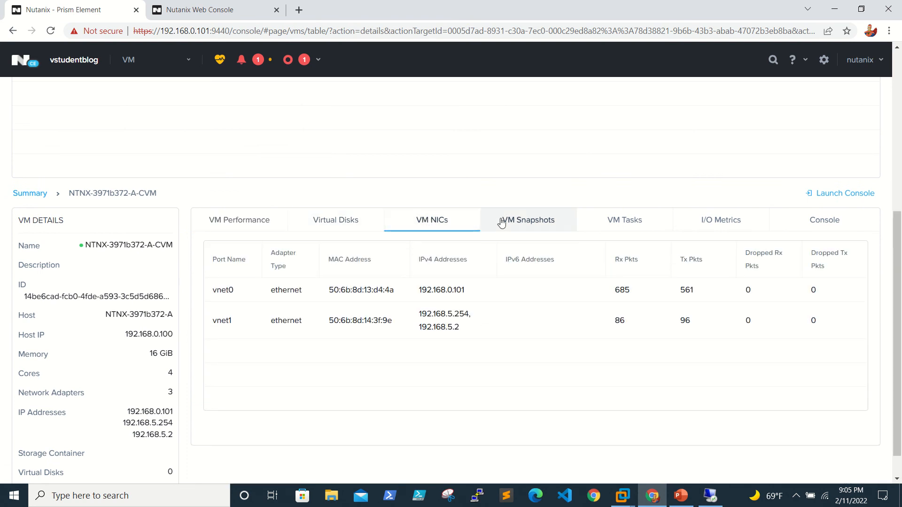
{"action": "left_click", "coordinate": [519, 225]}
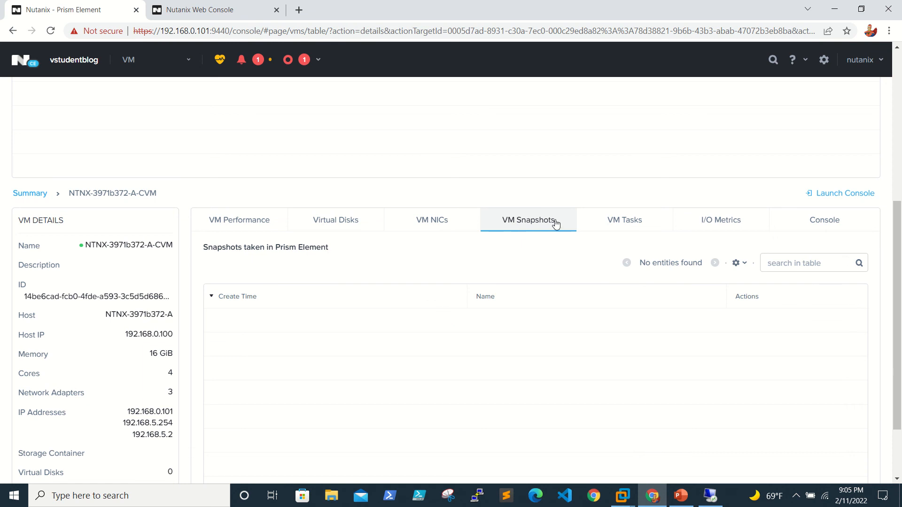
Check the CVM's tasks, I/O metrics and console, then select w2016 again.
{"action": "left_click", "coordinate": [650, 221]}
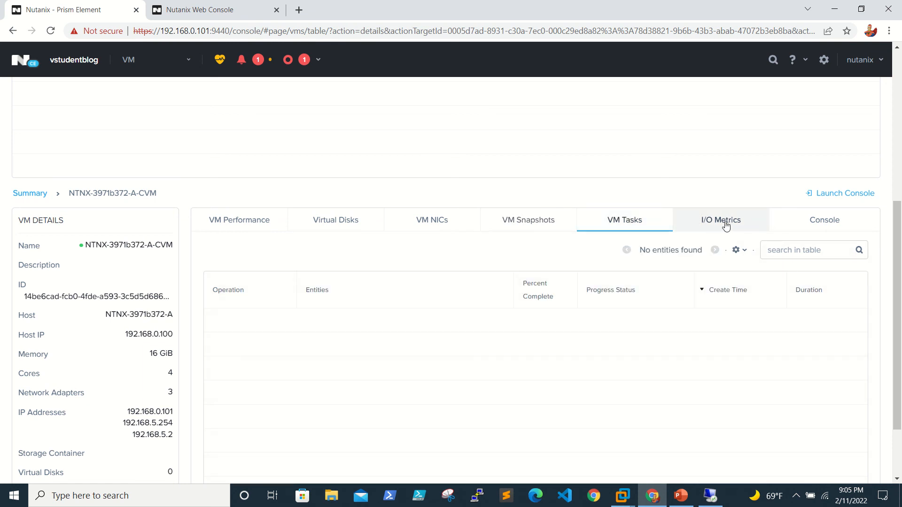
{"action": "left_click", "coordinate": [727, 226]}
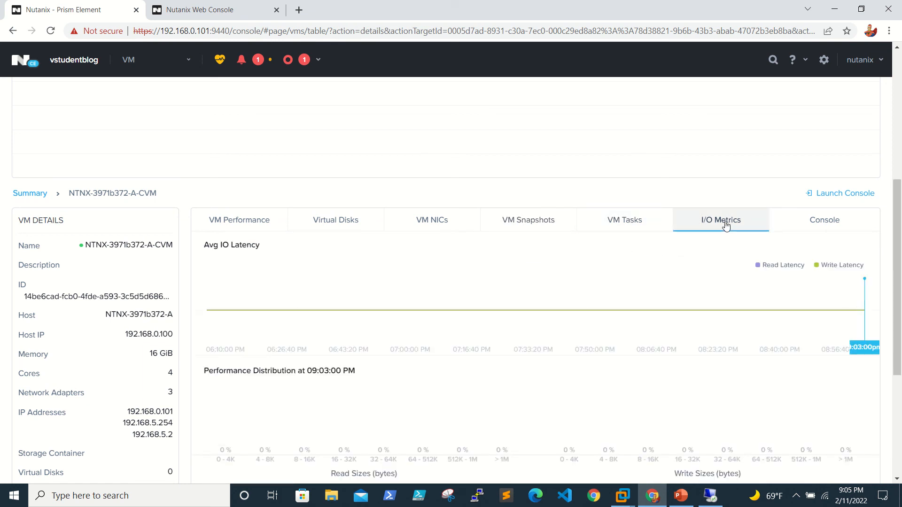
{"action": "left_click", "coordinate": [822, 223]}
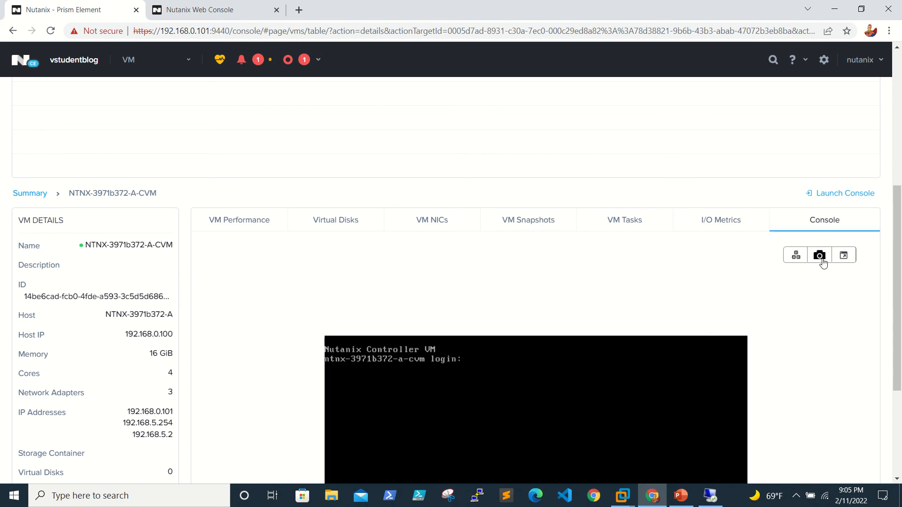
{"action": "scroll", "coordinate": [600, 291], "scroll_direction": "down", "scroll_amount": 4}
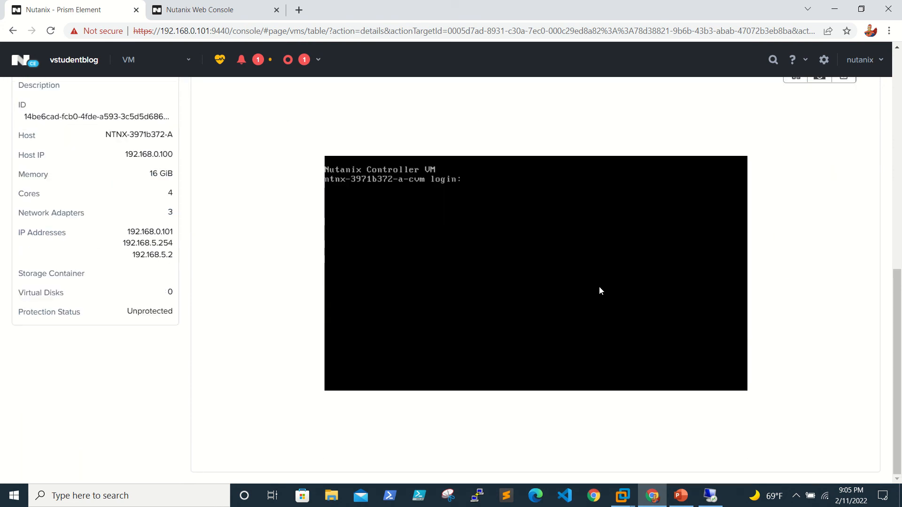
{"action": "scroll", "coordinate": [80, 190], "scroll_direction": "up", "scroll_amount": 4}
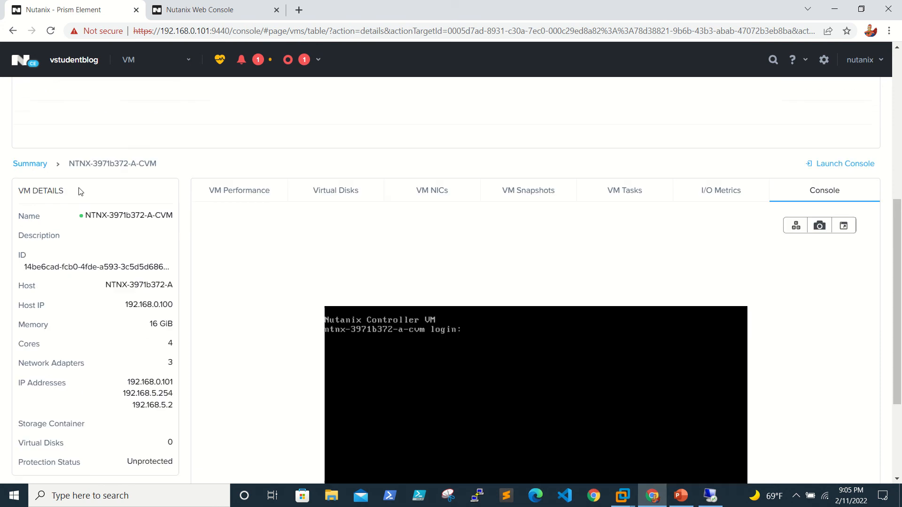
{"action": "scroll", "coordinate": [98, 263], "scroll_direction": "up", "scroll_amount": 7}
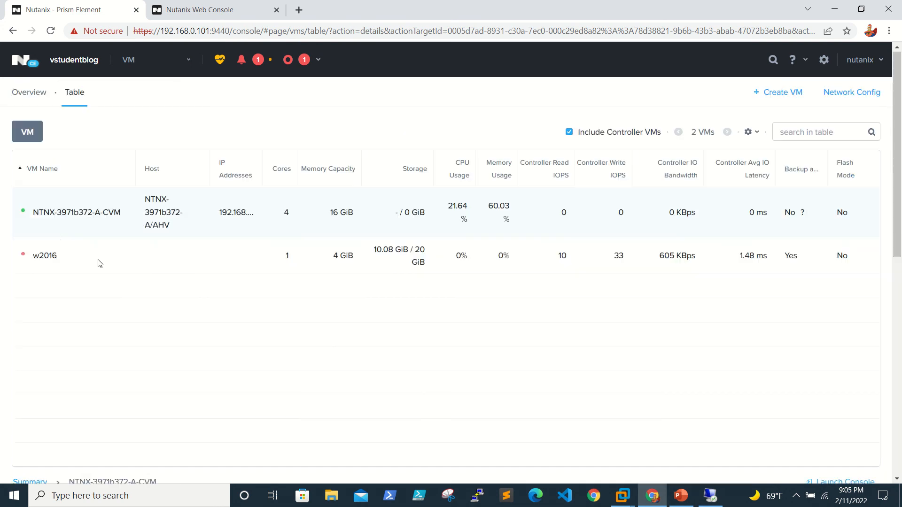
{"action": "left_click", "coordinate": [43, 256]}
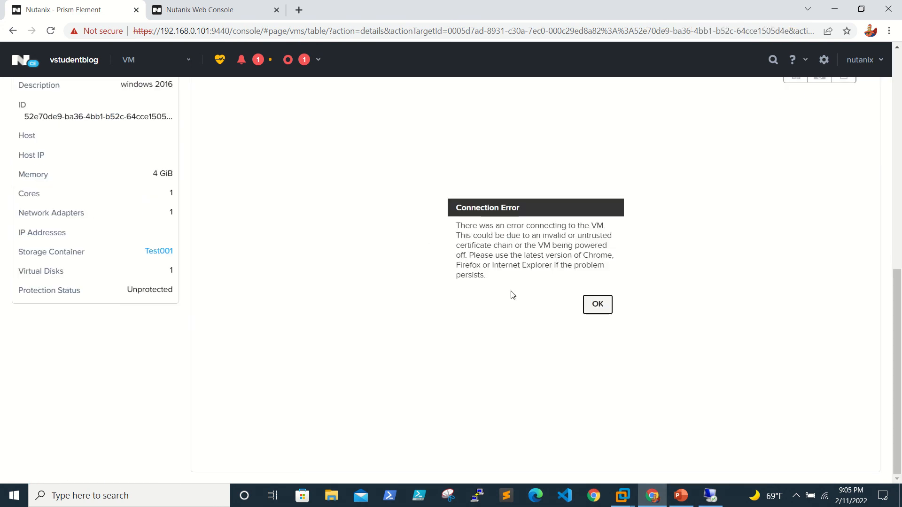
Dismiss the connection error and review w2016's performance, 20 GiB sata.0 disk, NIC and empty snapshots.
{"action": "left_click", "coordinate": [599, 304]}
{"action": "scroll", "coordinate": [217, 275], "scroll_direction": "up", "scroll_amount": 10}
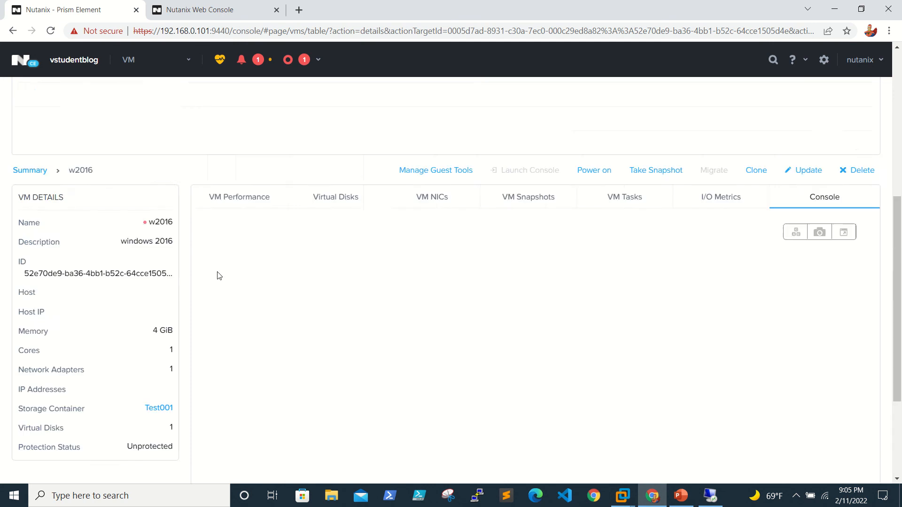
{"action": "scroll", "coordinate": [217, 275], "scroll_direction": "down", "scroll_amount": 3}
{"action": "scroll", "coordinate": [217, 275], "scroll_direction": "down", "scroll_amount": 3}
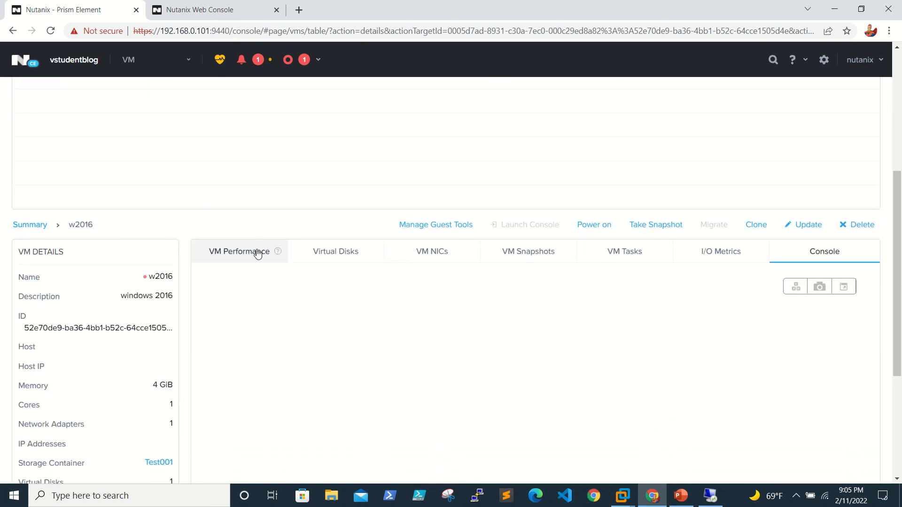
{"action": "left_click", "coordinate": [258, 250]}
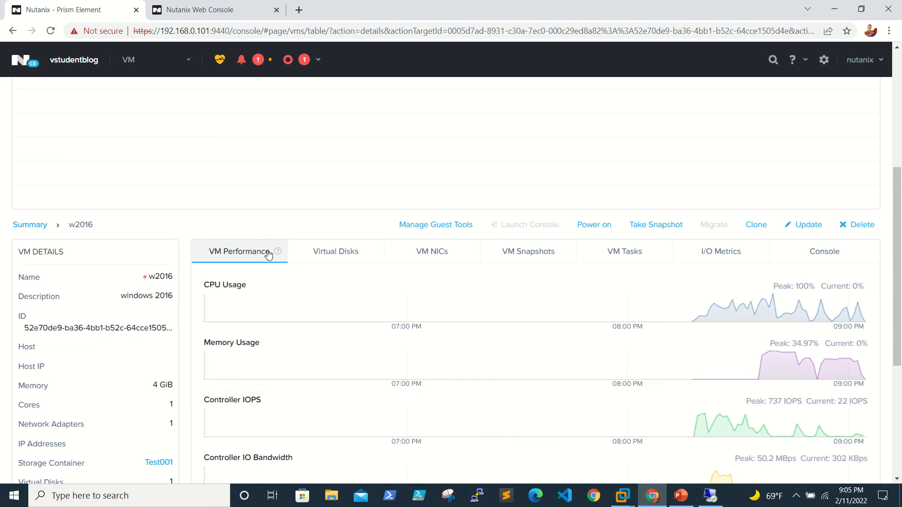
{"action": "left_click", "coordinate": [327, 258]}
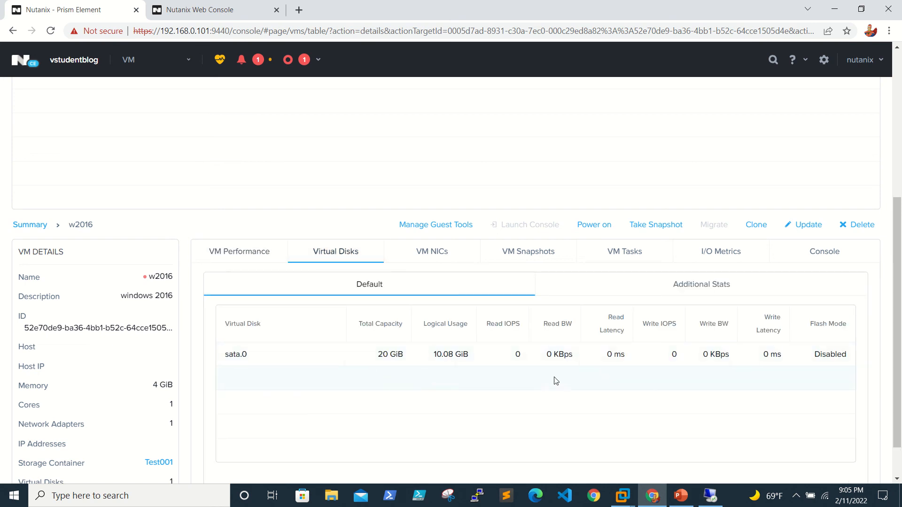
{"action": "left_click", "coordinate": [457, 256]}
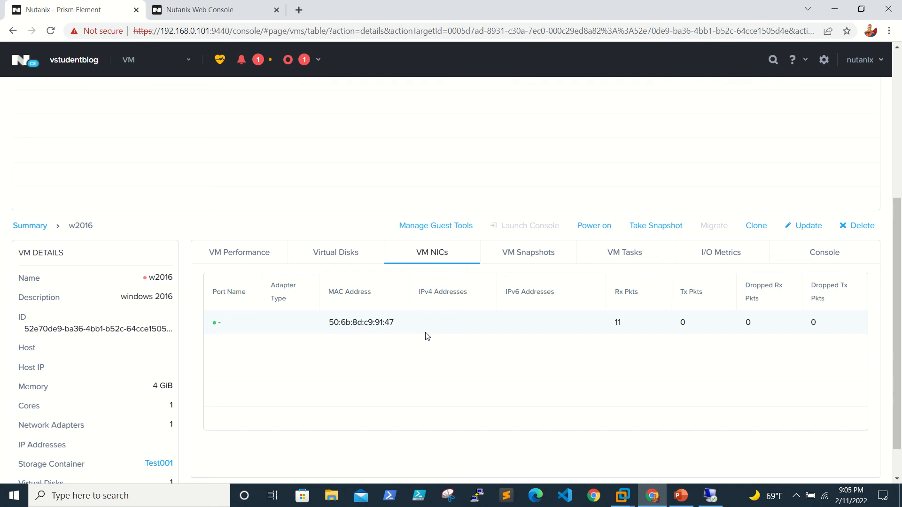
{"action": "scroll", "coordinate": [425, 334], "scroll_direction": "up", "scroll_amount": 1}
{"action": "left_click", "coordinate": [531, 295]}
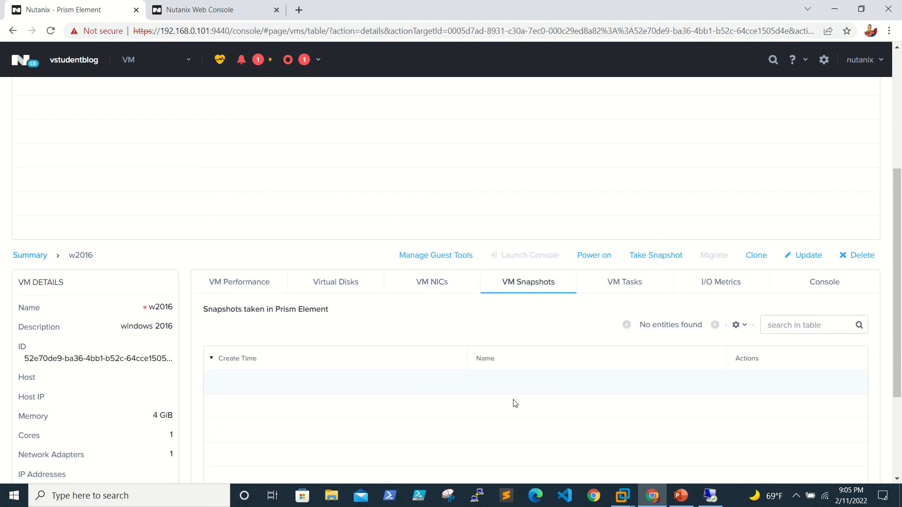
Take a snapshot of w2016 named 'snap'.
{"action": "left_click", "coordinate": [653, 258]}
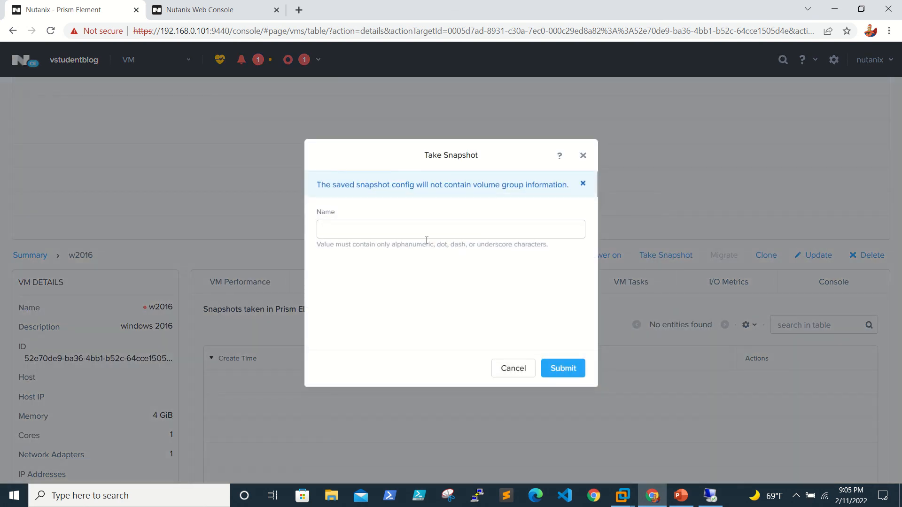
{"action": "type", "text": "snap"}
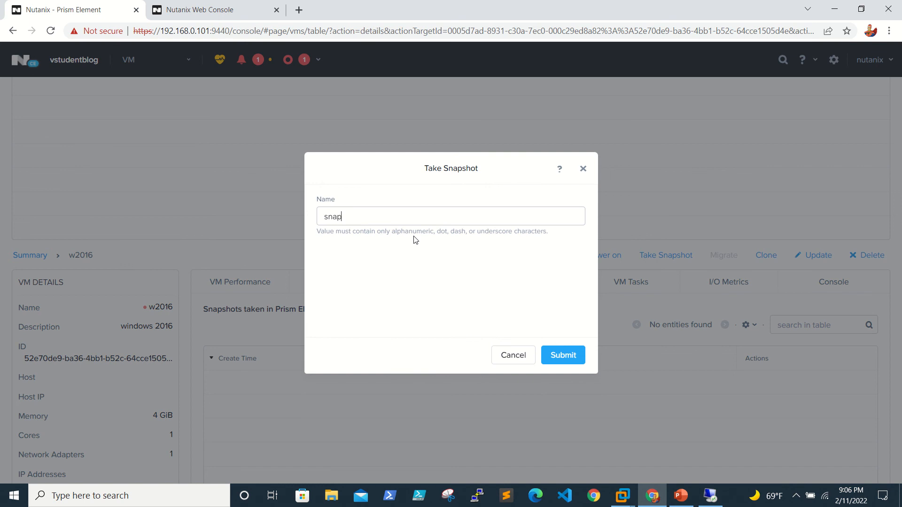
{"action": "left_click", "coordinate": [566, 357]}
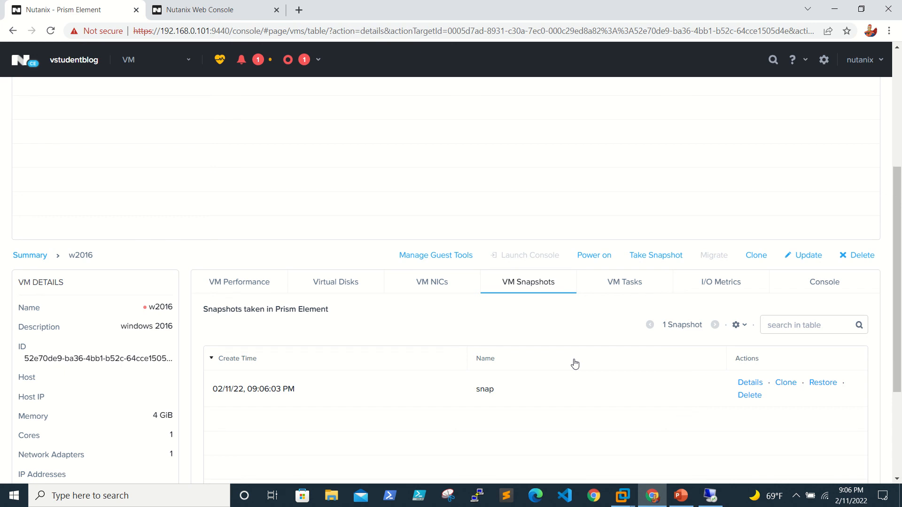
Restore the w2016 VM to its 'snap' snapshot and confirm the restore.
{"action": "left_click", "coordinate": [823, 383]}
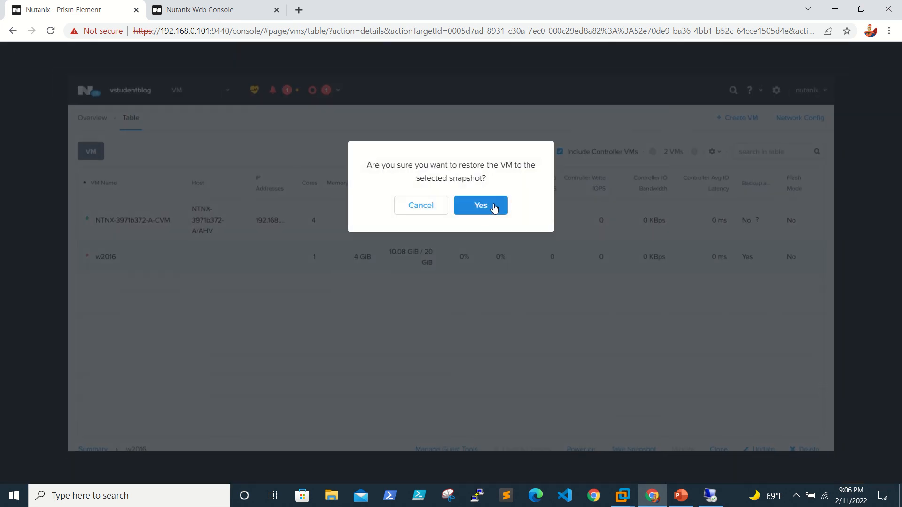
{"action": "left_click", "coordinate": [484, 217]}
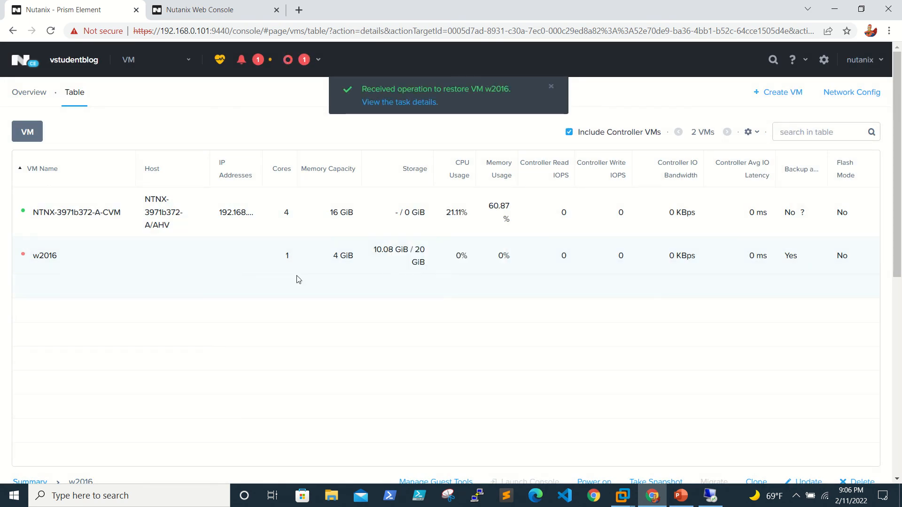
{"action": "scroll", "coordinate": [297, 280], "scroll_direction": "down", "scroll_amount": 5}
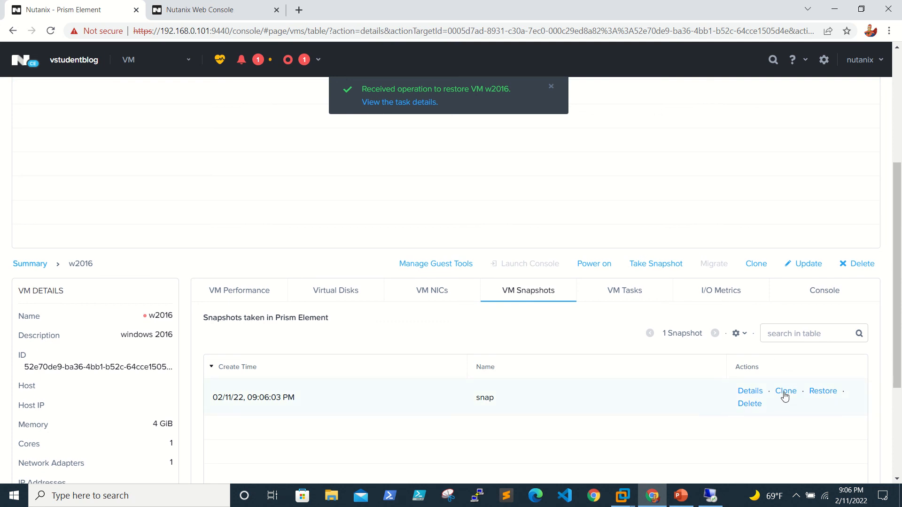
{"action": "left_click", "coordinate": [784, 396]}
{"action": "type", "text": "161"}
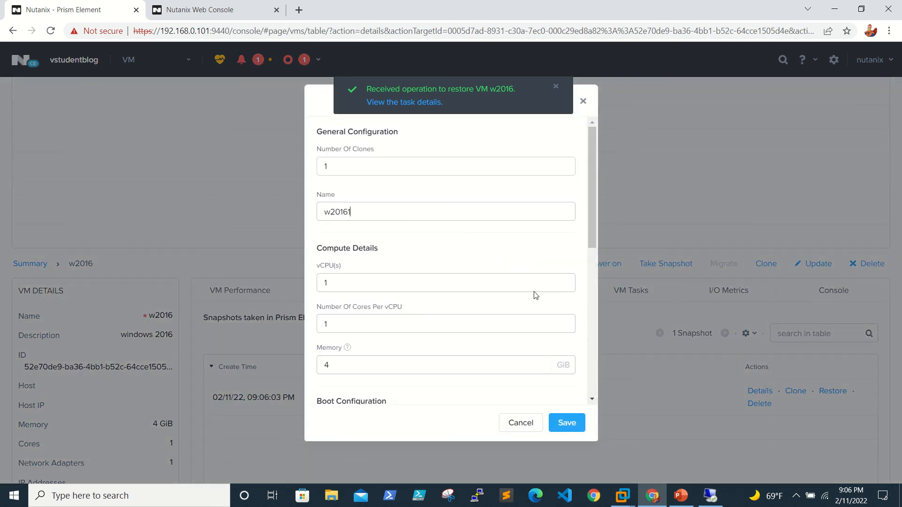
{"action": "left_click", "coordinate": [524, 424]}
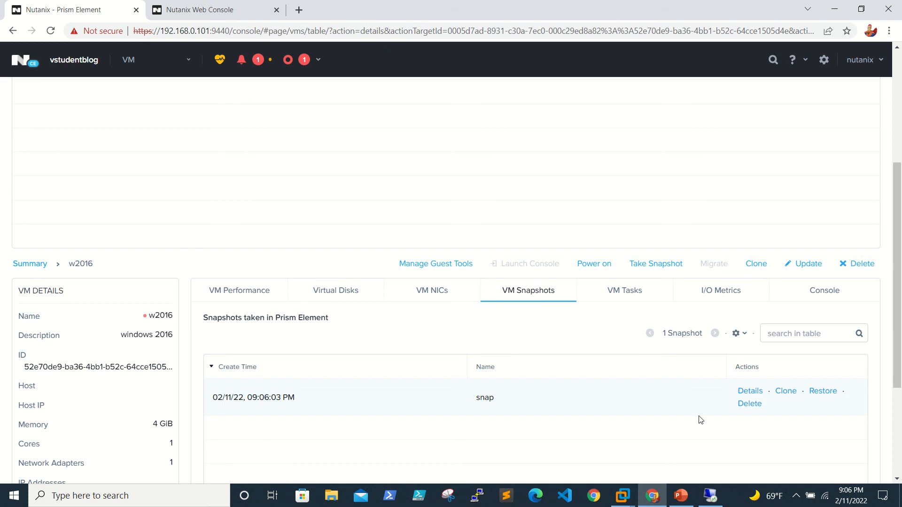
Delete w2016's 'snap' snapshot, then check w2016's actions menu and the VM table.
{"action": "left_click", "coordinate": [751, 404]}
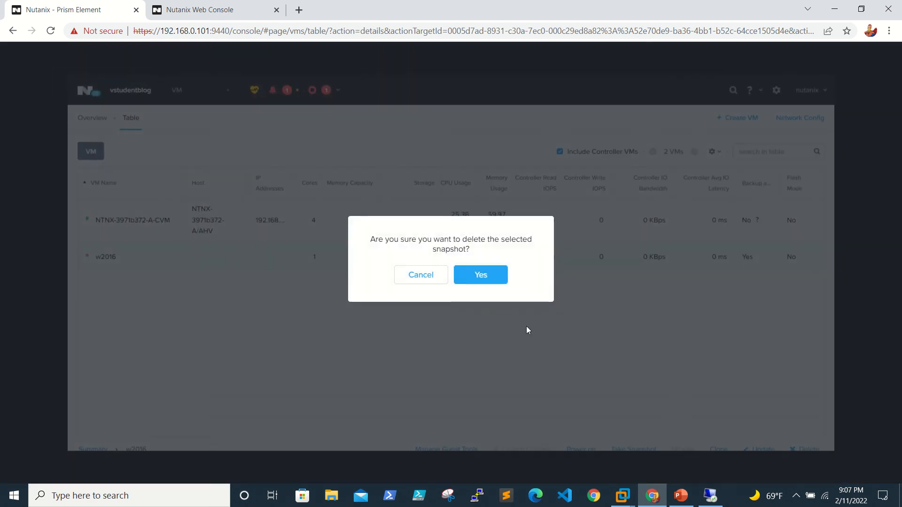
{"action": "left_click", "coordinate": [493, 277]}
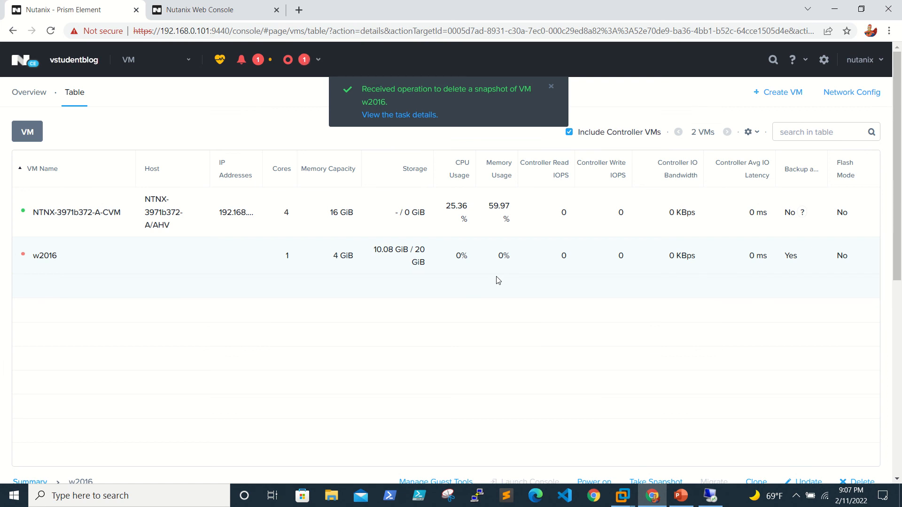
{"action": "right_click", "coordinate": [93, 257]}
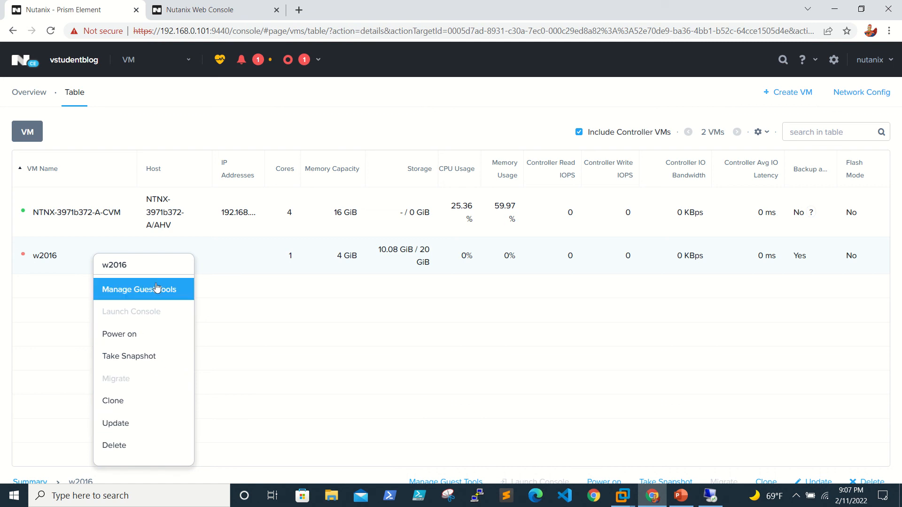
{"action": "left_click", "coordinate": [286, 257]}
{"action": "scroll", "coordinate": [350, 312], "scroll_direction": "down", "scroll_amount": 6}
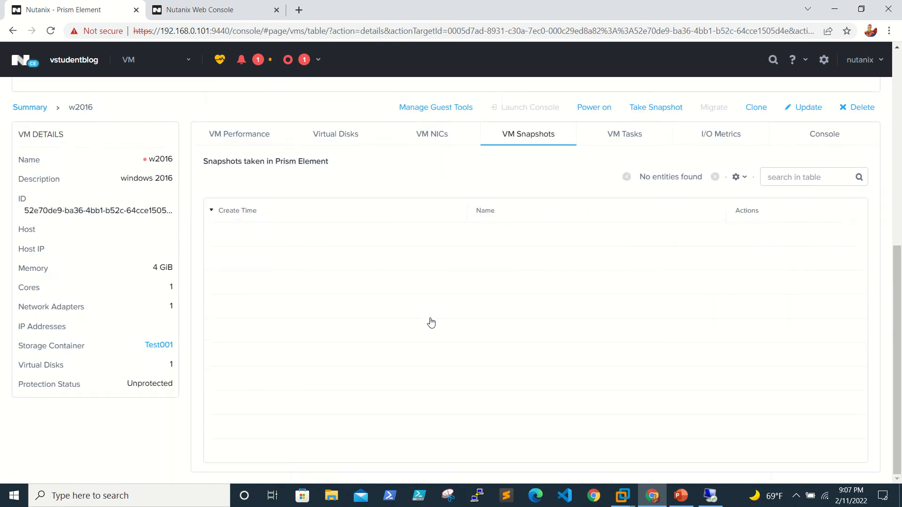
{"action": "scroll", "coordinate": [432, 322], "scroll_direction": "up", "scroll_amount": 5}
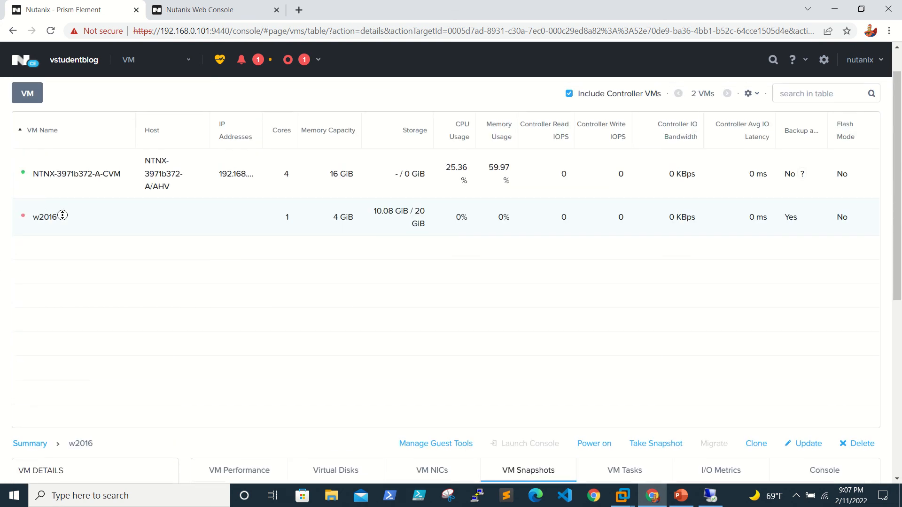
{"action": "scroll", "coordinate": [68, 252], "scroll_direction": "down", "scroll_amount": 4}
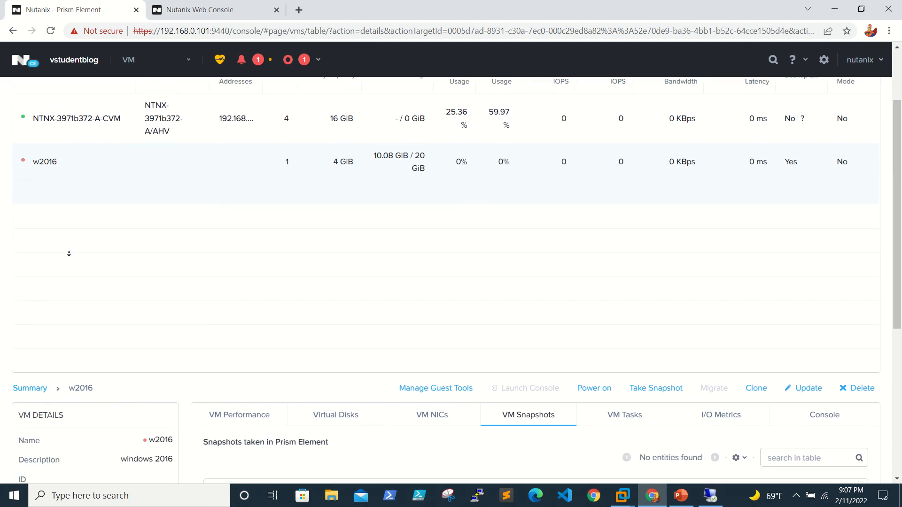
{"action": "scroll", "coordinate": [68, 254], "scroll_direction": "up", "scroll_amount": 4}
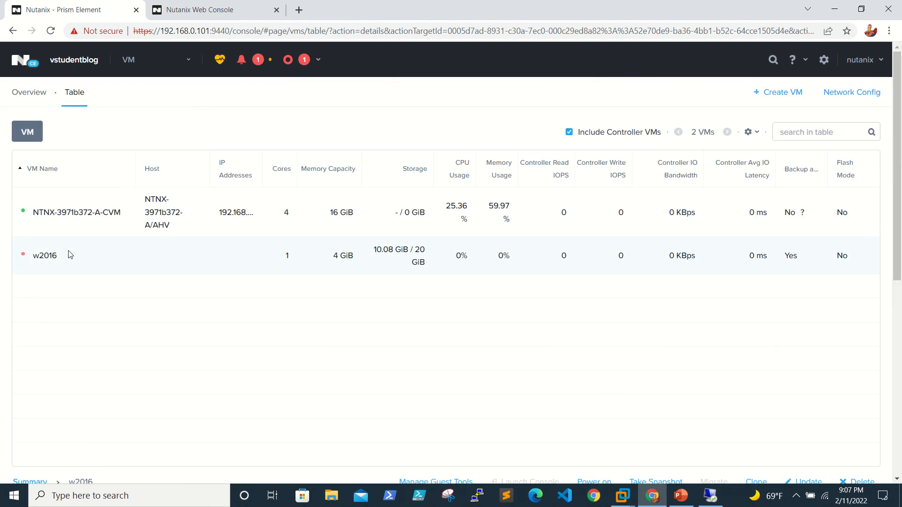
Delete the w2016 VM from its right-click menu, including all of its snapshots.
{"action": "right_click", "coordinate": [44, 261]}
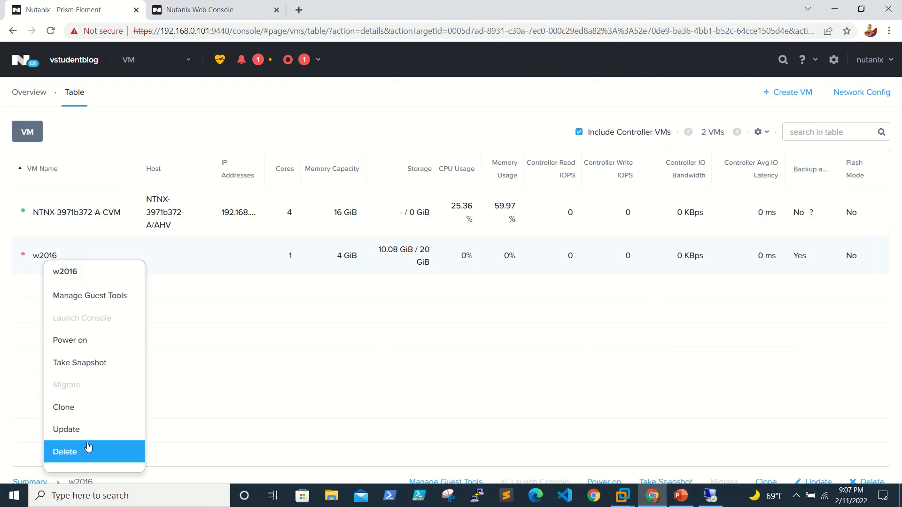
{"action": "left_click", "coordinate": [92, 462]}
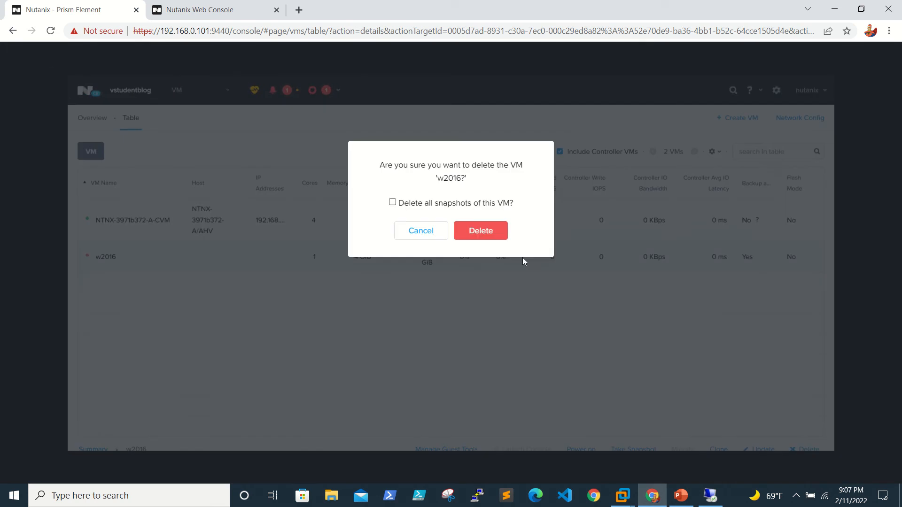
{"action": "left_click", "coordinate": [392, 202]}
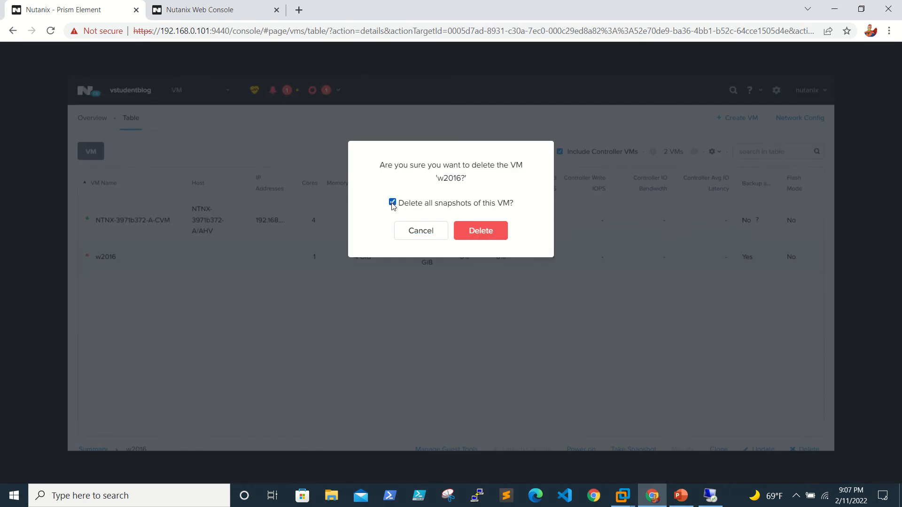
{"action": "left_click", "coordinate": [479, 231]}
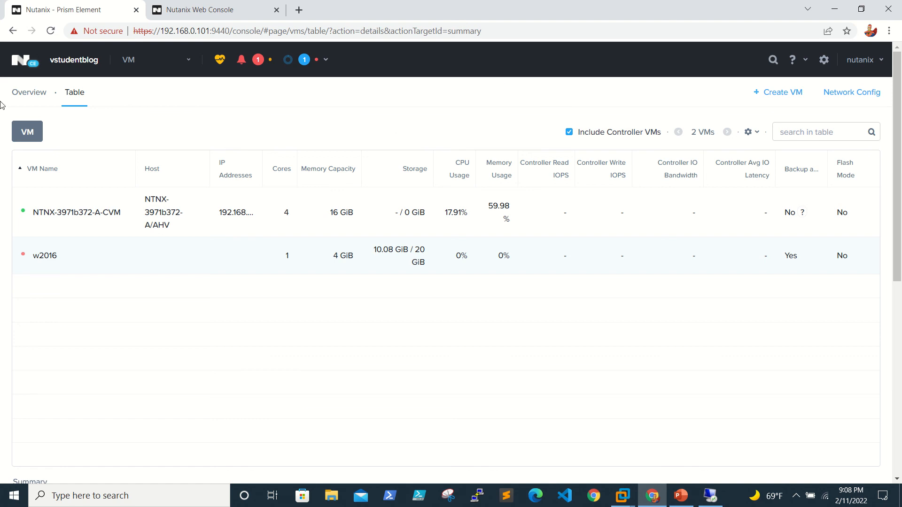
Check the Recent Tasks list and the CVM-only VM table, then minimize Chrome.
{"action": "left_click", "coordinate": [31, 93]}
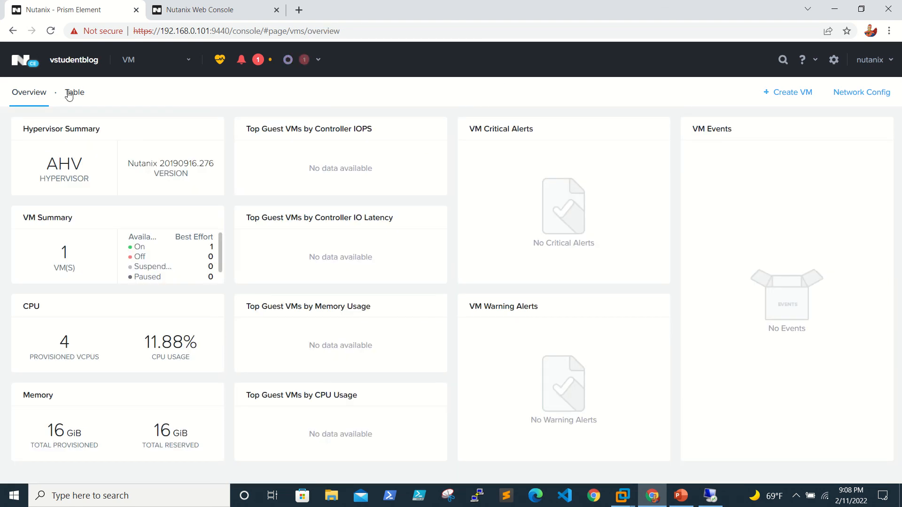
{"action": "left_click", "coordinate": [72, 93]}
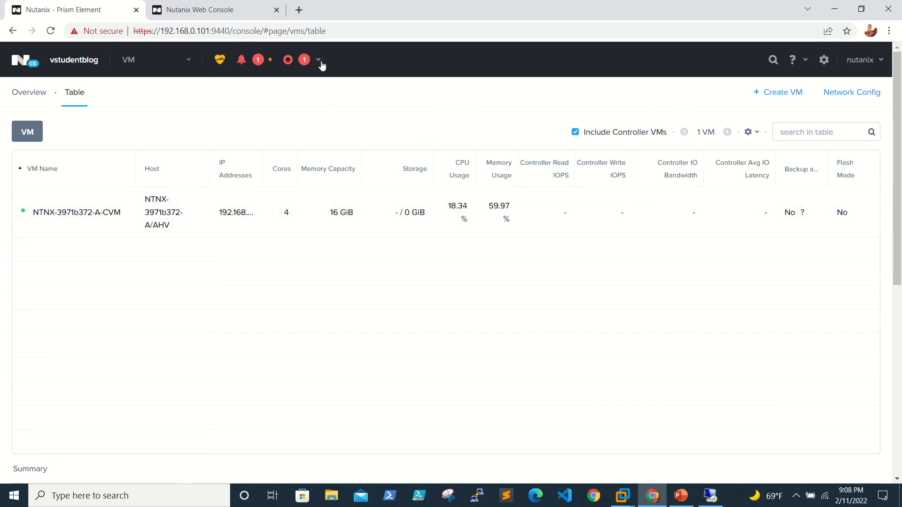
{"action": "left_click", "coordinate": [303, 61]}
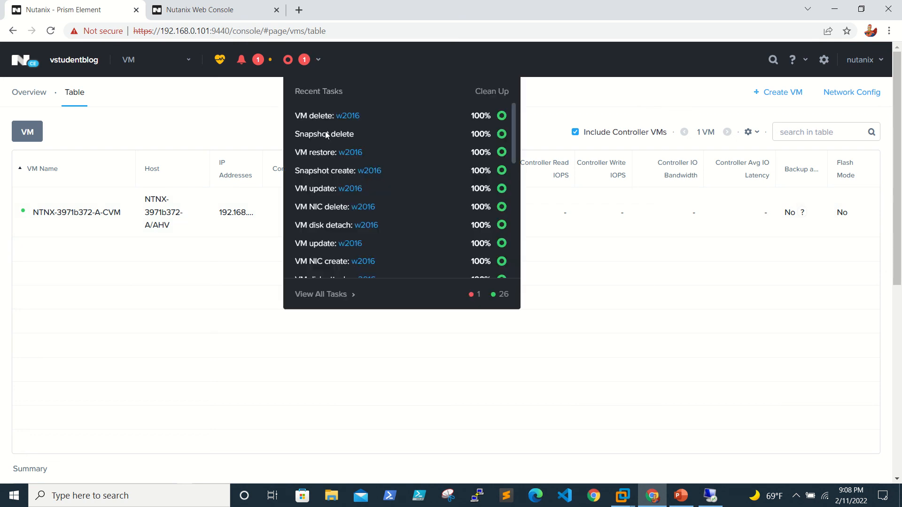
{"action": "scroll", "coordinate": [383, 208], "scroll_direction": "down", "scroll_amount": 3}
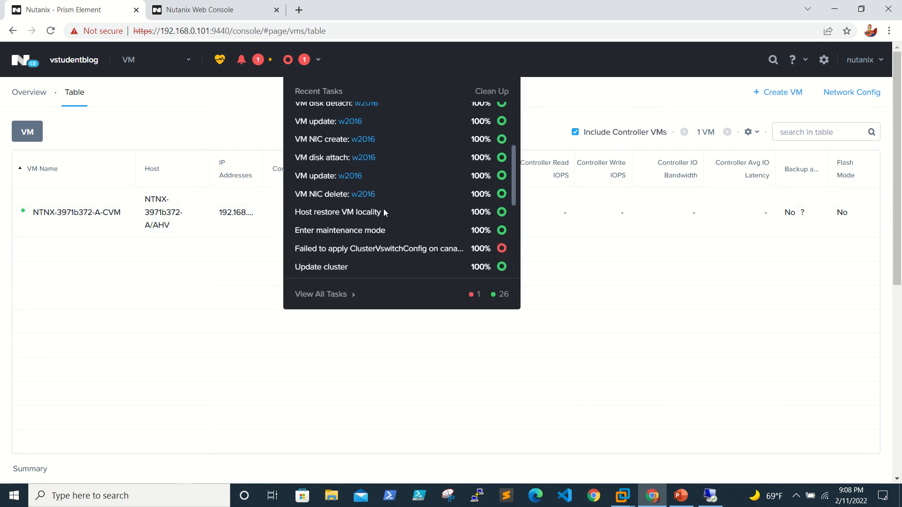
{"action": "scroll", "coordinate": [383, 209], "scroll_direction": "up", "scroll_amount": 3}
{"action": "left_click", "coordinate": [693, 301]}
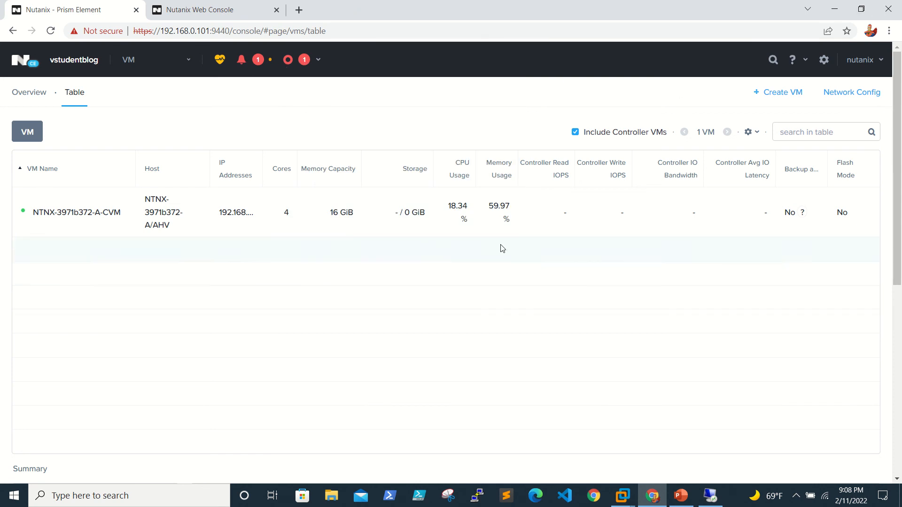
{"action": "left_click", "coordinate": [832, 9]}
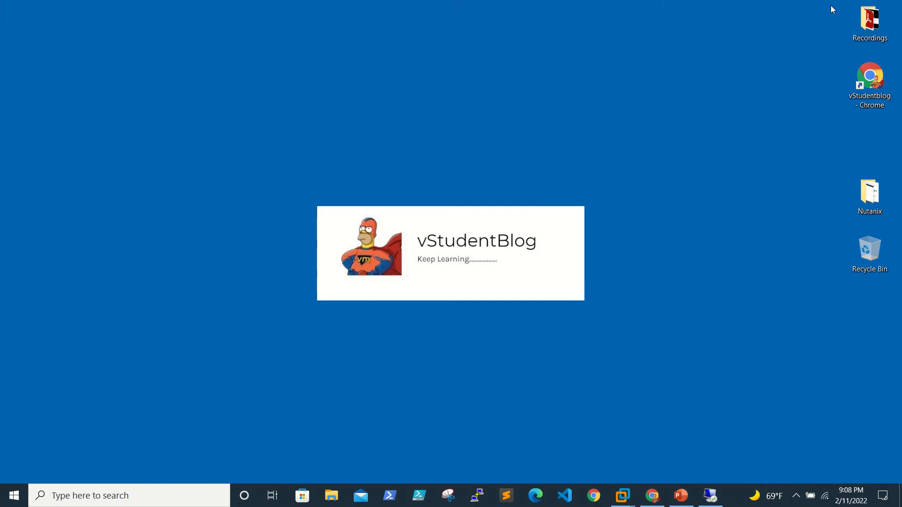